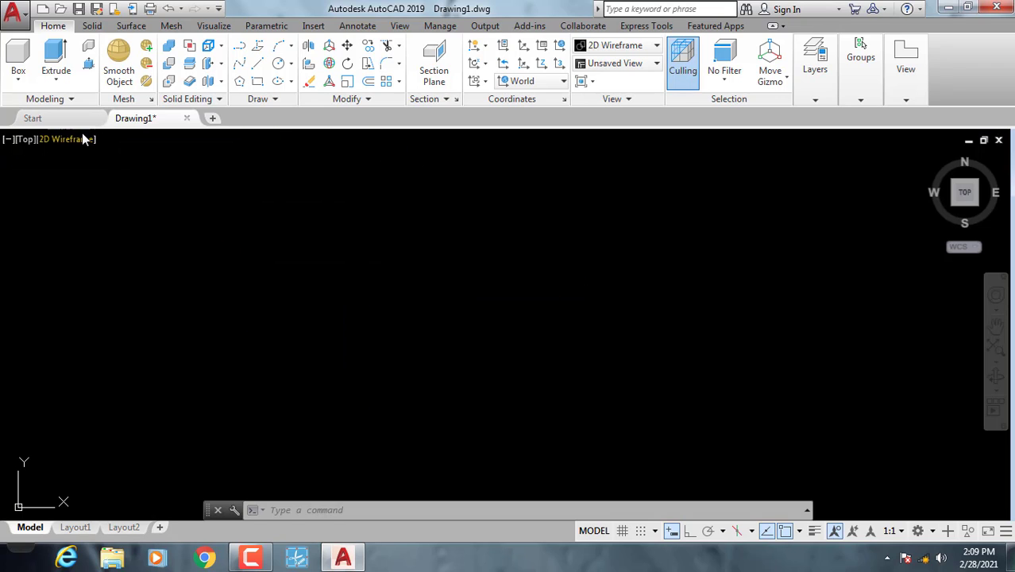
Browse the Modeling panel's extrude/loft/revolve/sweep options and the basic solid shapes list
{"action": "left_click", "coordinate": [55, 82]}
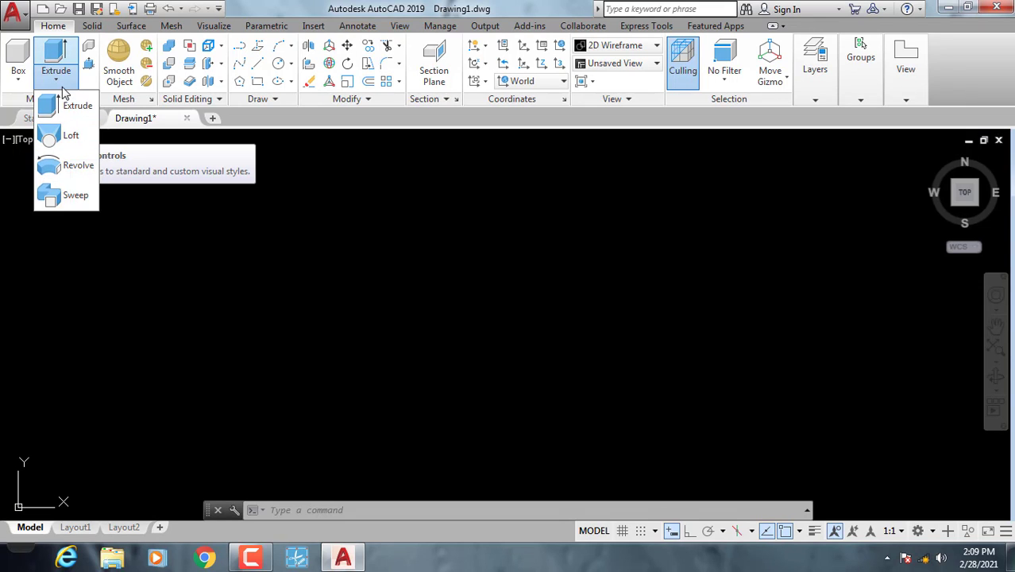
{"action": "left_click", "coordinate": [16, 79]}
{"action": "left_click", "coordinate": [17, 80]}
{"action": "left_click", "coordinate": [19, 82]}
{"action": "left_click", "coordinate": [19, 83]}
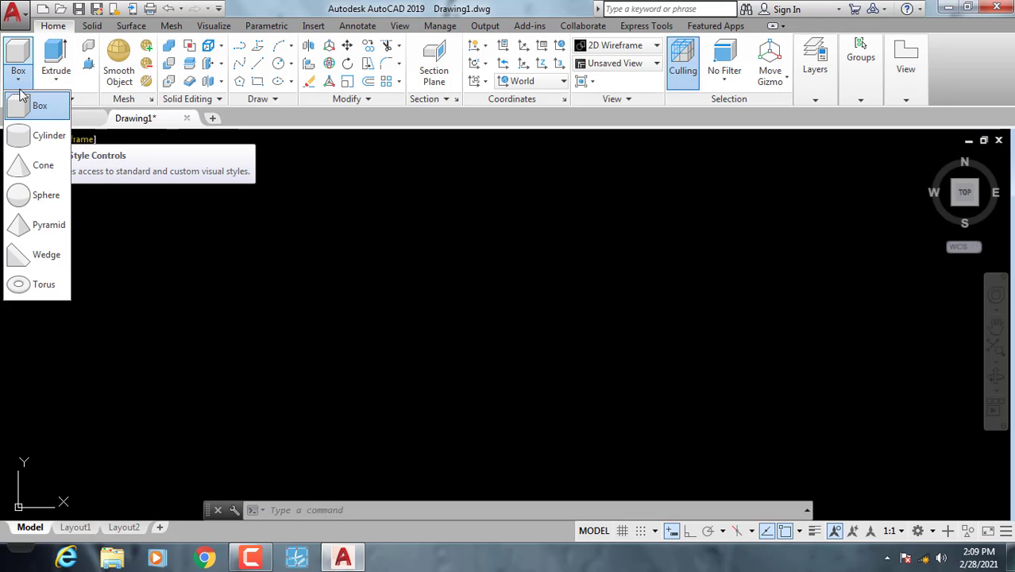
{"action": "left_click", "coordinate": [169, 276]}
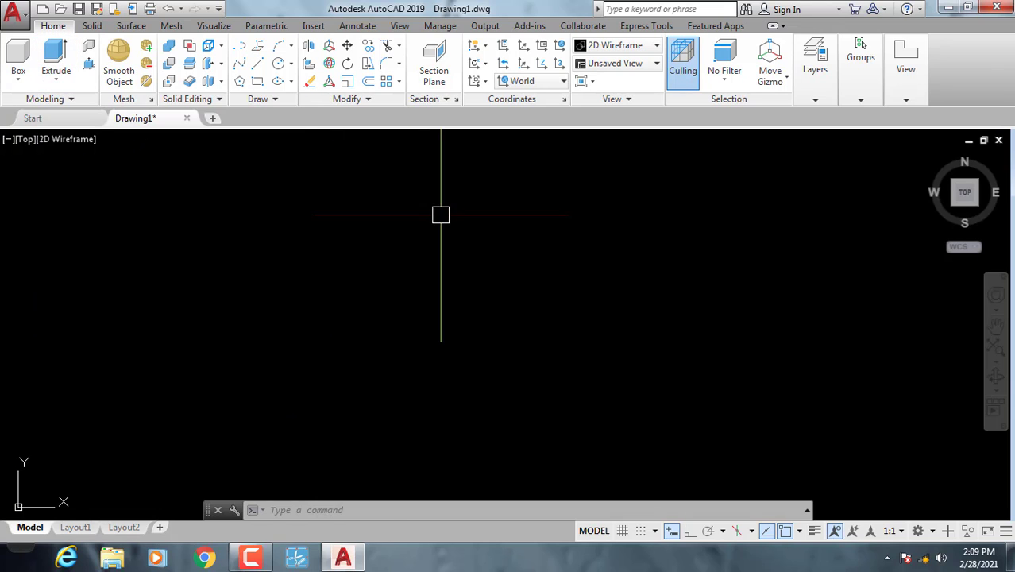
{"action": "left_click", "coordinate": [440, 214]}
{"action": "left_click", "coordinate": [383, 256]}
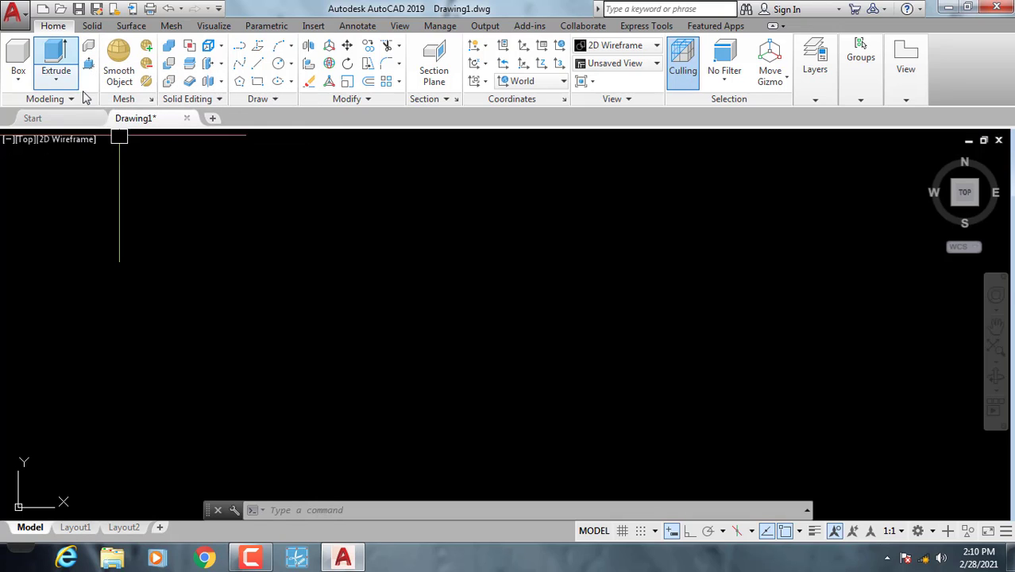
Set the SW Isometric view, then pan and zoom to recentre the origin
{"action": "left_click", "coordinate": [23, 140]}
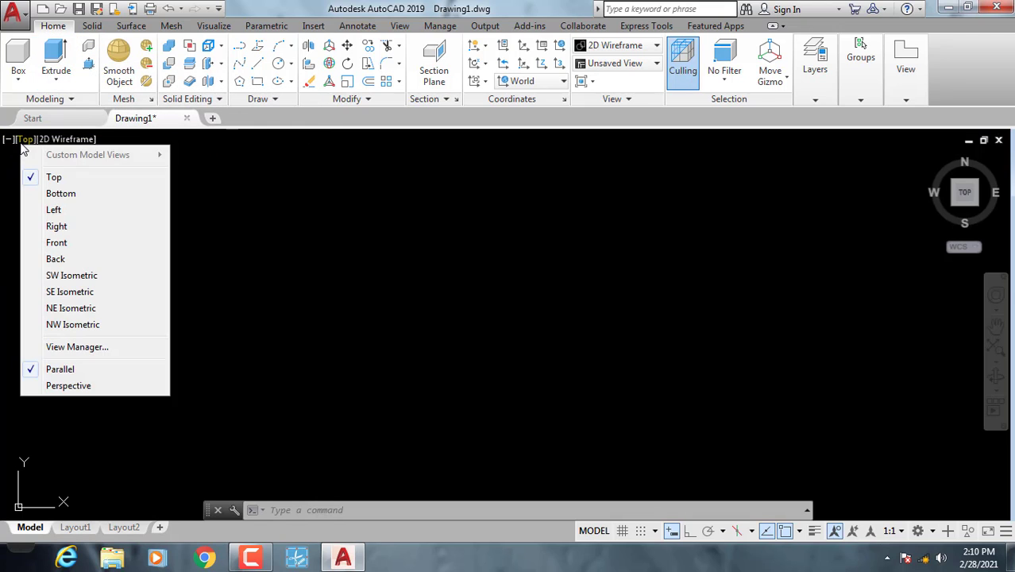
{"action": "left_click", "coordinate": [67, 282]}
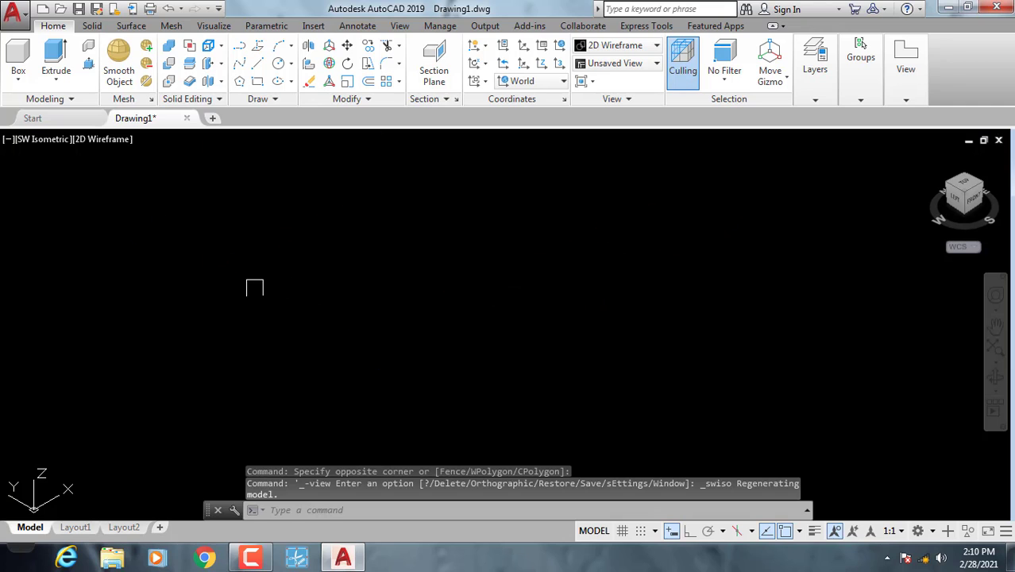
{"action": "left_click", "coordinate": [47, 143]}
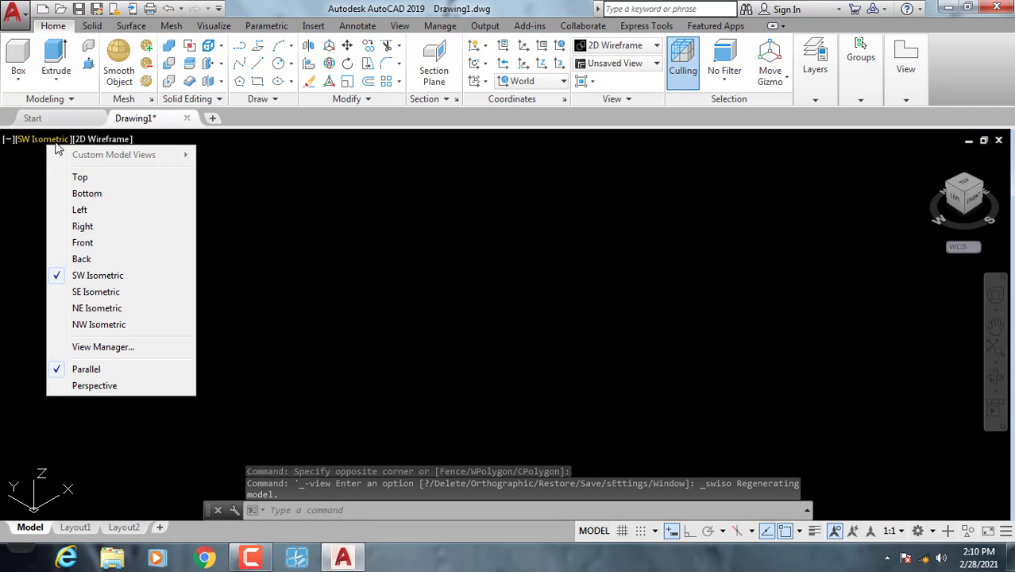
{"action": "left_click", "coordinate": [80, 178]}
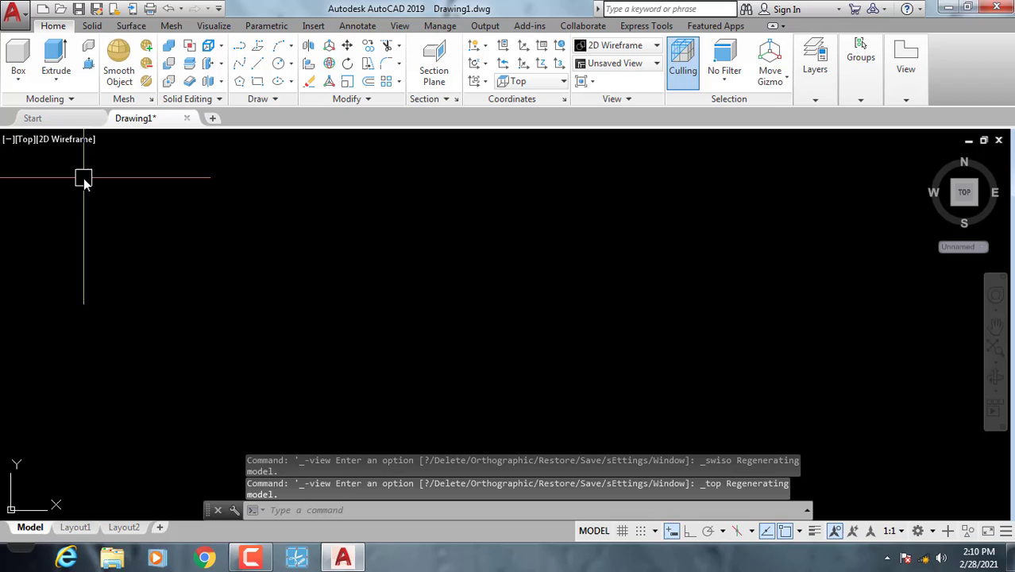
{"action": "left_click", "coordinate": [26, 139]}
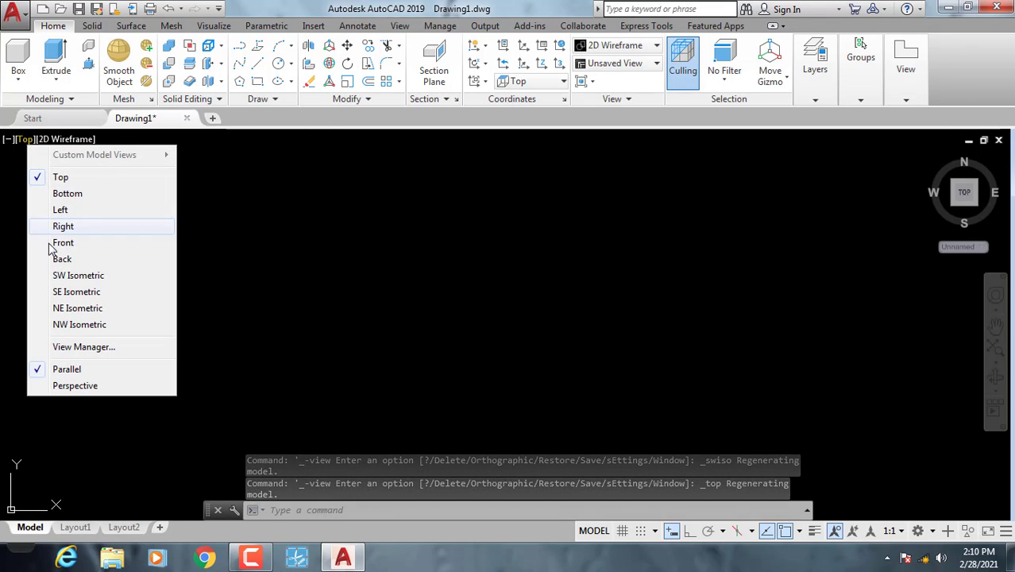
{"action": "left_click", "coordinate": [72, 280]}
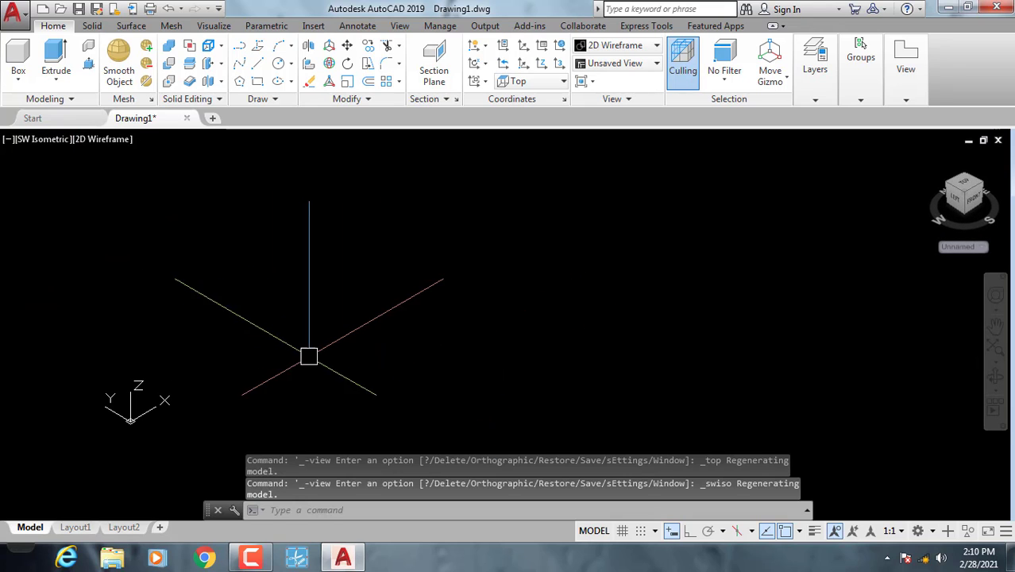
{"action": "mouse_move", "coordinate": [267, 367]}
{"action": "middle_mouse_down"}
{"action": "mouse_move", "coordinate": [532, 302]}
{"action": "mouse_move", "coordinate": [301, 315]}
{"action": "mouse_move", "coordinate": [242, 331]}
{"action": "mouse_move", "coordinate": [374, 302]}
{"action": "mouse_move", "coordinate": [355, 320]}
{"action": "middle_mouse_up"}
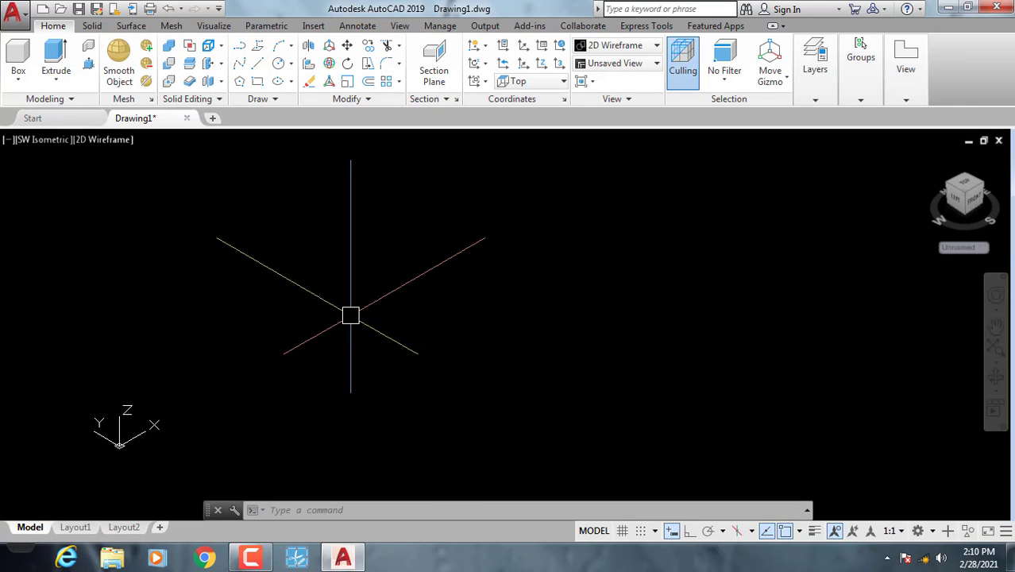
{"action": "scroll", "coordinate": [350, 310], "scroll_direction": "up", "scroll_amount": 3}
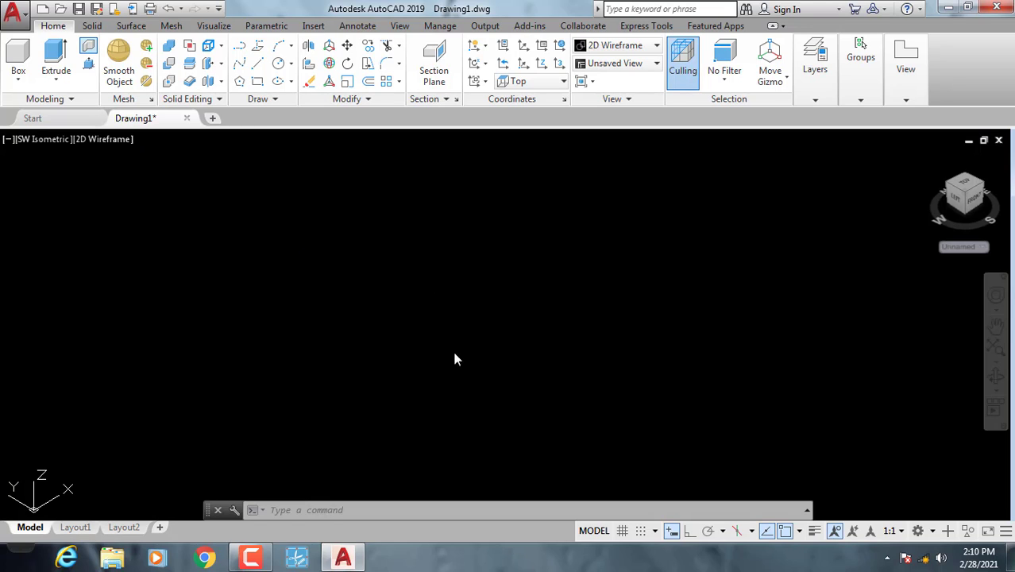
Draw a zigzag polysolid wall, 4 tall and 0.25 wide, through four picked points
{"action": "key", "text": "Return"}
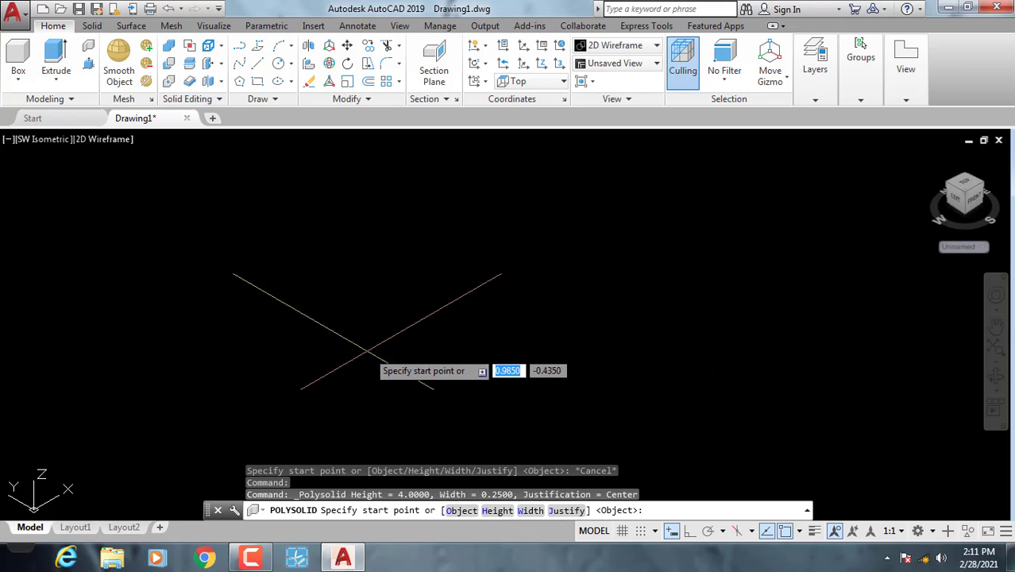
{"action": "left_click", "coordinate": [318, 367]}
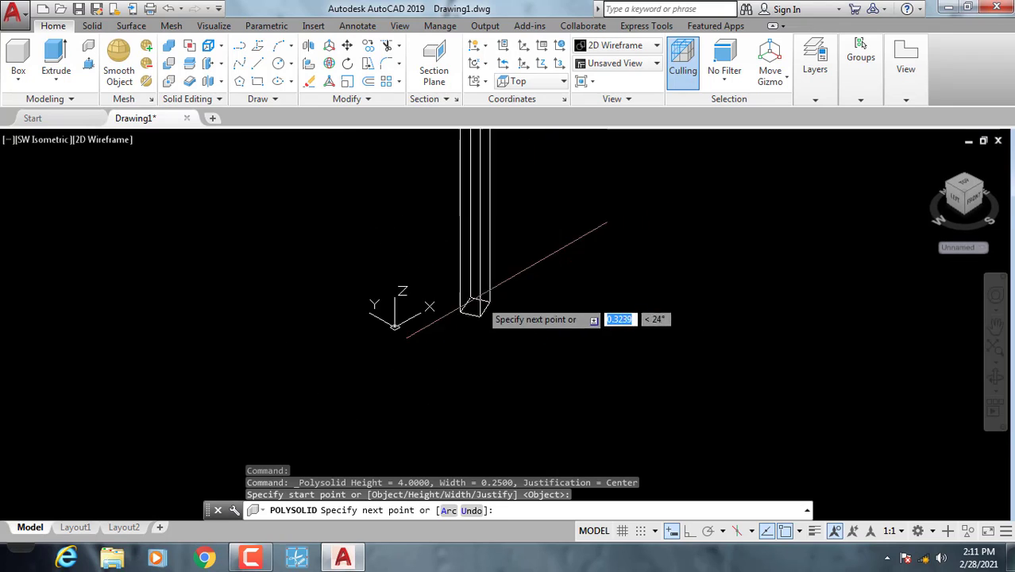
{"action": "left_click", "coordinate": [521, 274]}
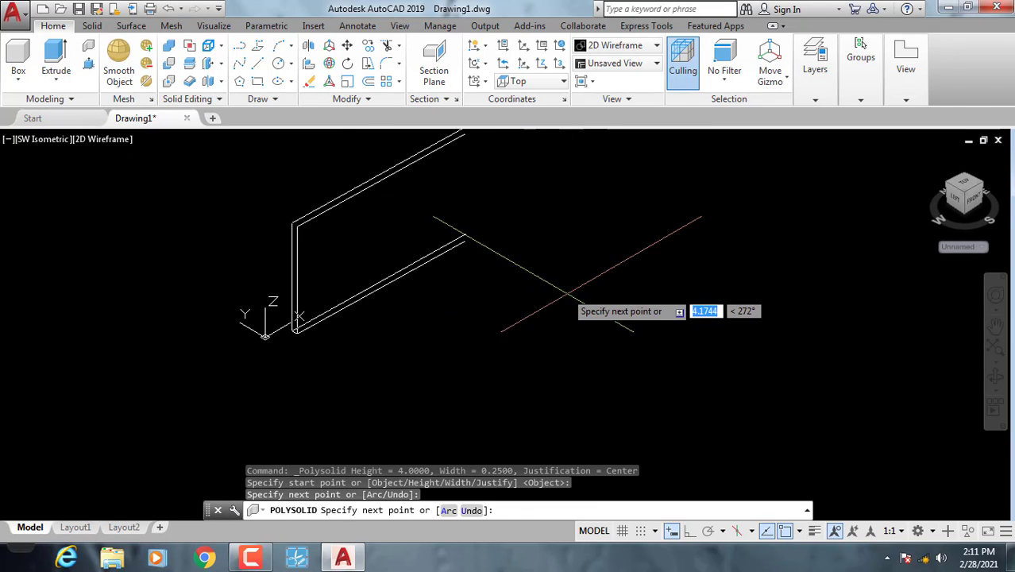
{"action": "left_click", "coordinate": [589, 311]}
{"action": "scroll", "coordinate": [594, 365], "scroll_direction": "down", "scroll_amount": 2}
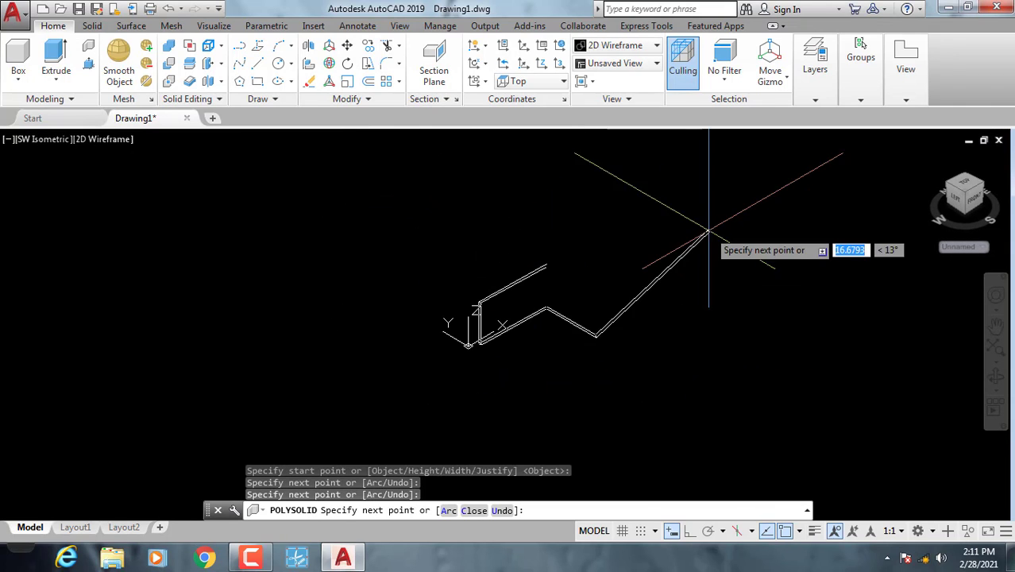
{"action": "left_click", "coordinate": [710, 256]}
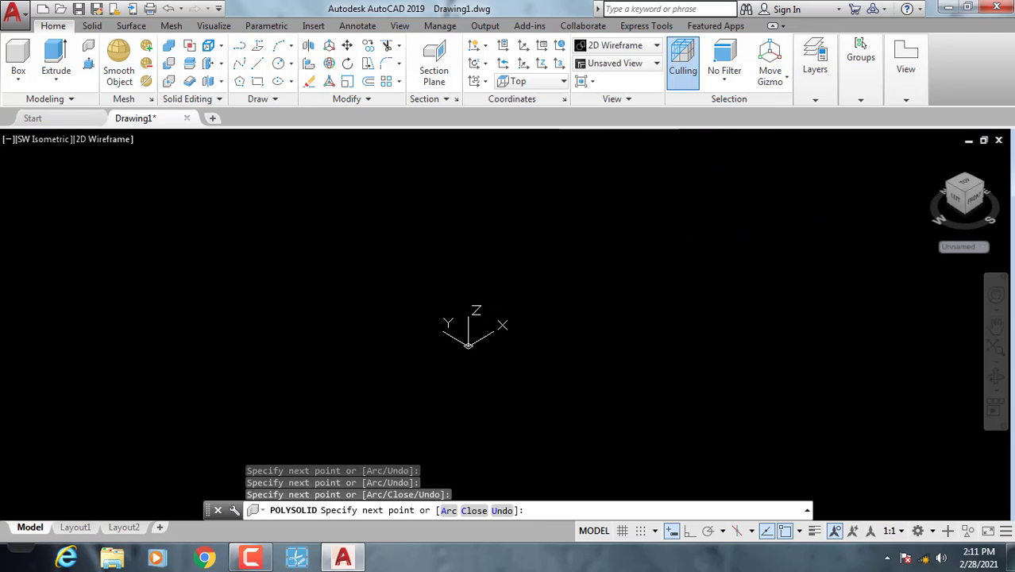
{"action": "key", "text": "Return"}
{"action": "scroll", "coordinate": [606, 325], "scroll_direction": "up", "scroll_amount": 3}
{"action": "scroll", "coordinate": [555, 409], "scroll_direction": "down", "scroll_amount": 2}
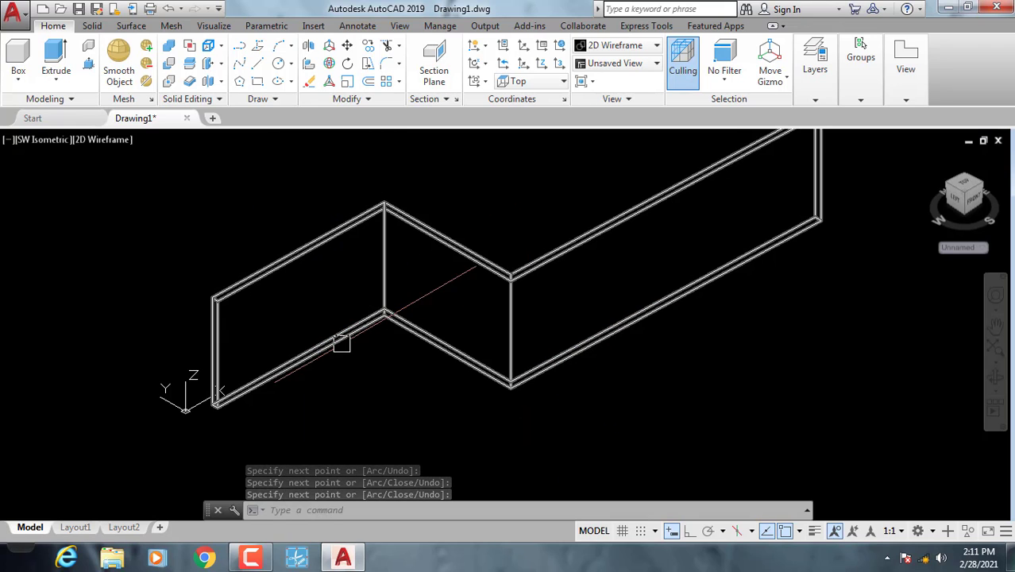
{"action": "scroll", "coordinate": [241, 298], "scroll_direction": "up", "scroll_amount": 2}
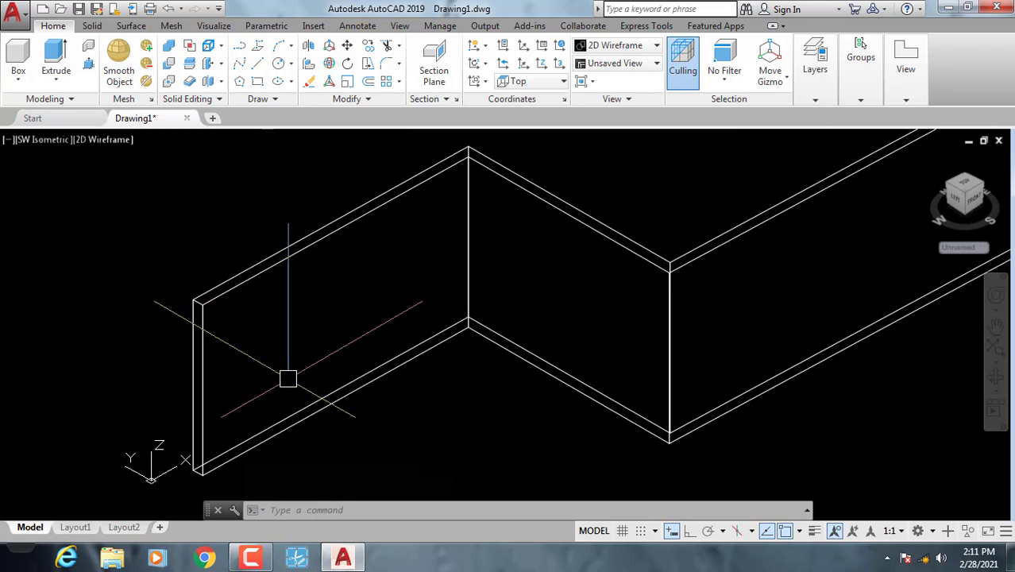
{"action": "scroll", "coordinate": [206, 324], "scroll_direction": "up", "scroll_amount": 2}
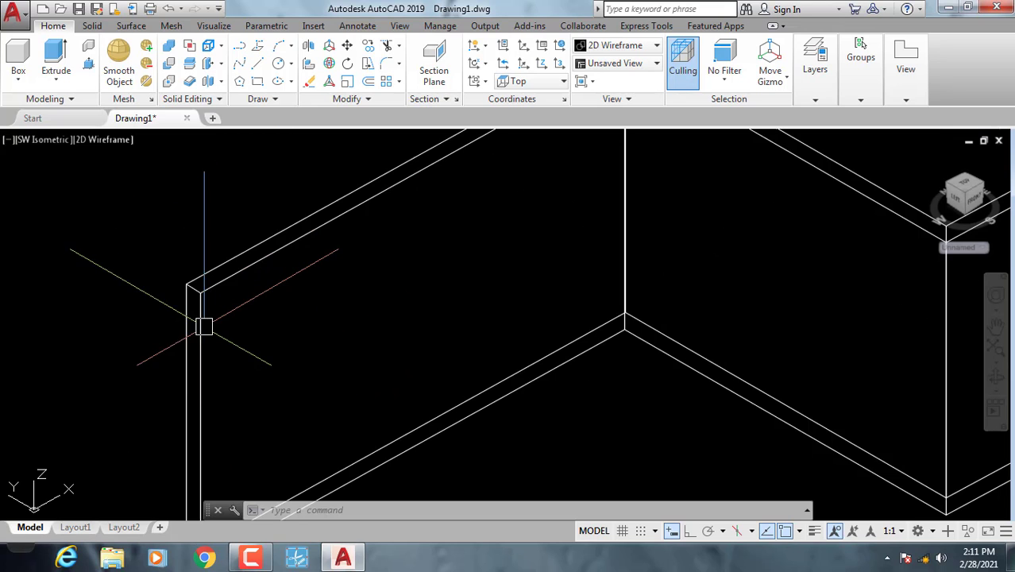
{"action": "scroll", "coordinate": [182, 307], "scroll_direction": "down", "scroll_amount": 5}
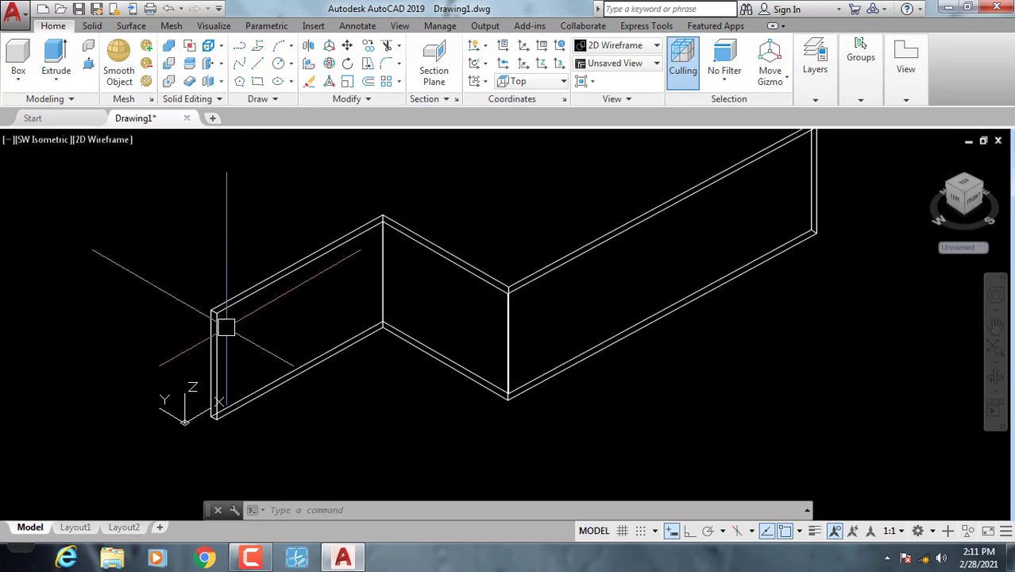
Shade the walls in the Conceptual visual style and pan them into view
{"action": "left_click", "coordinate": [96, 141]}
{"action": "left_click", "coordinate": [142, 194]}
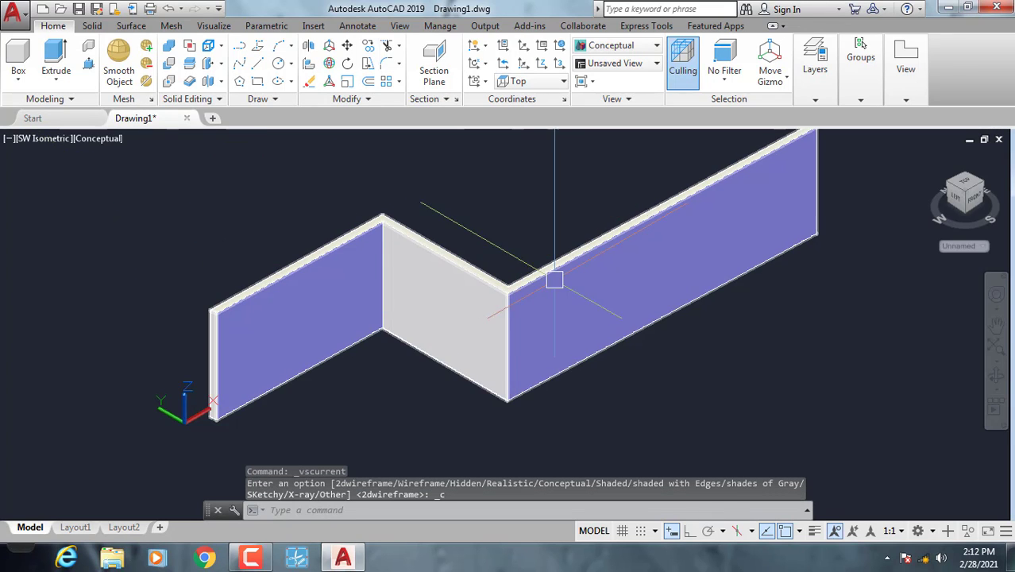
{"action": "middle_click_drag", "start_coordinate": [757, 340], "coordinate": [720, 347]}
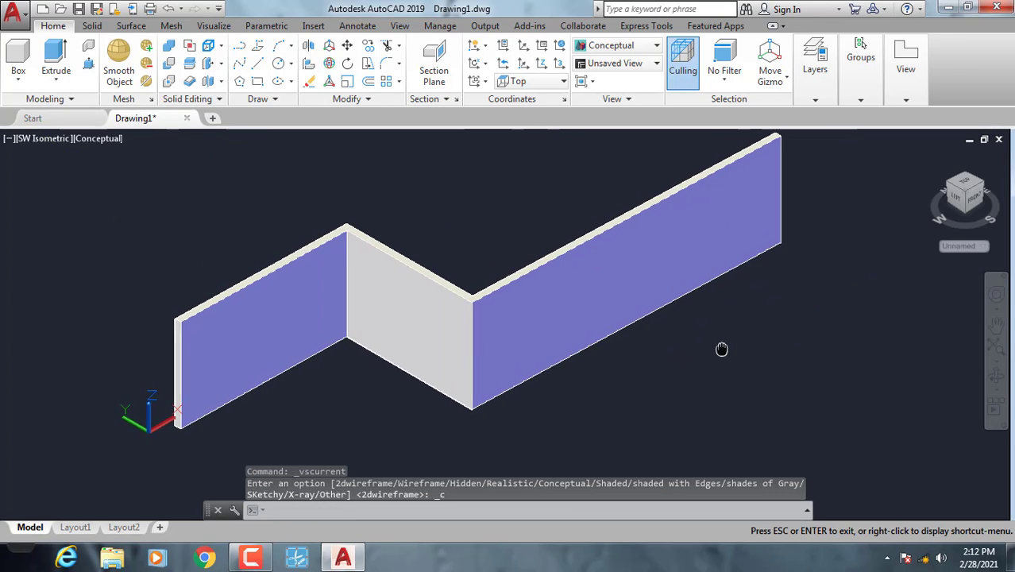
{"action": "middle_click_drag", "start_coordinate": [383, 292], "coordinate": [355, 275]}
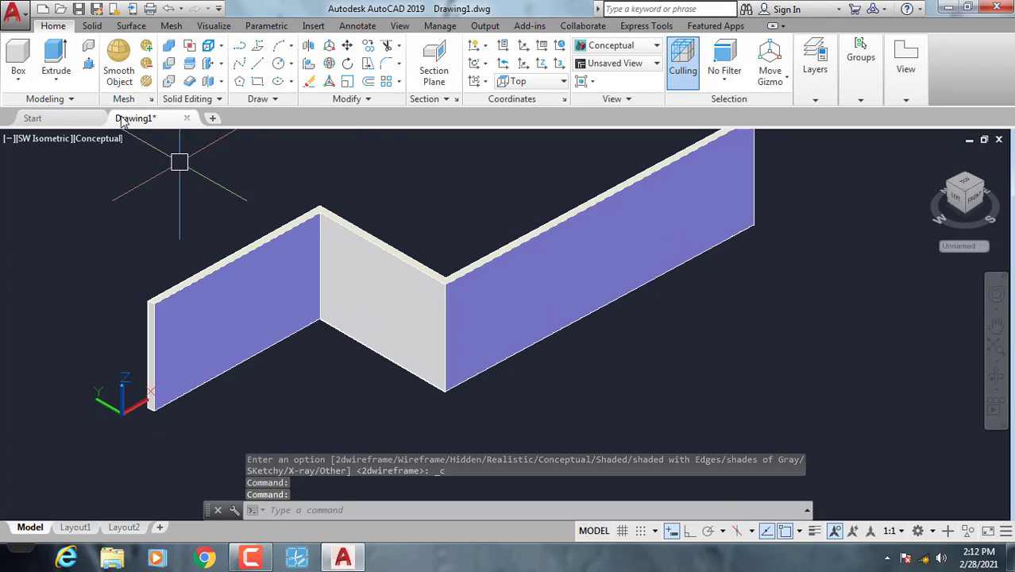
Draw a second five-segment zigzag polysolid wall in front of the first
{"action": "left_click", "coordinate": [88, 45]}
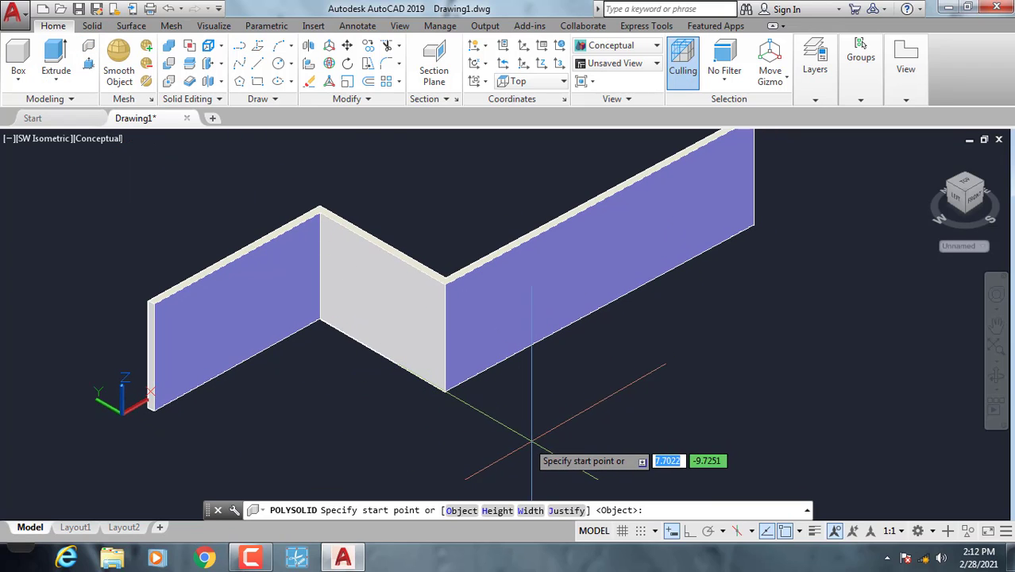
{"action": "left_click", "coordinate": [537, 453]}
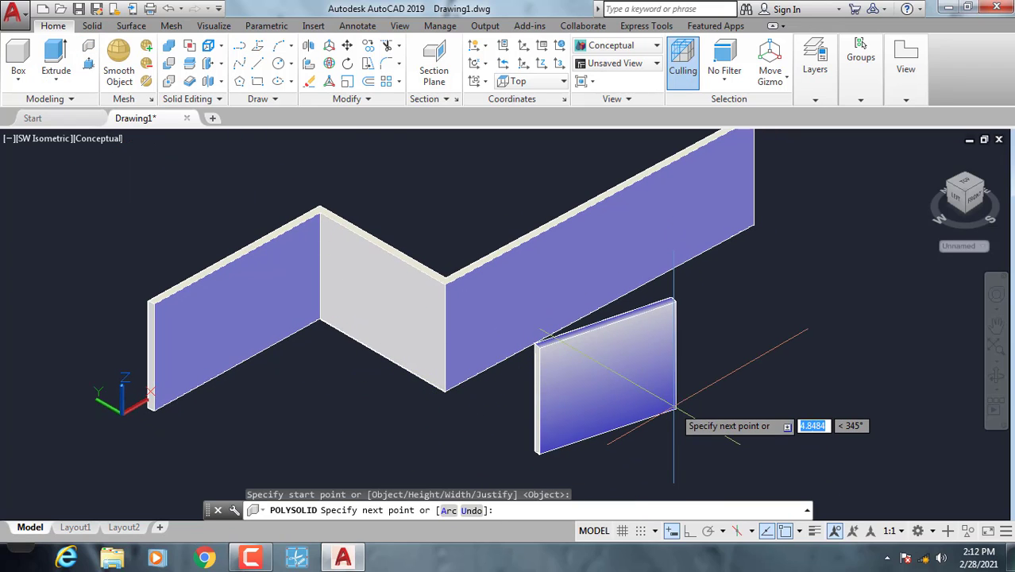
{"action": "left_click", "coordinate": [715, 350]}
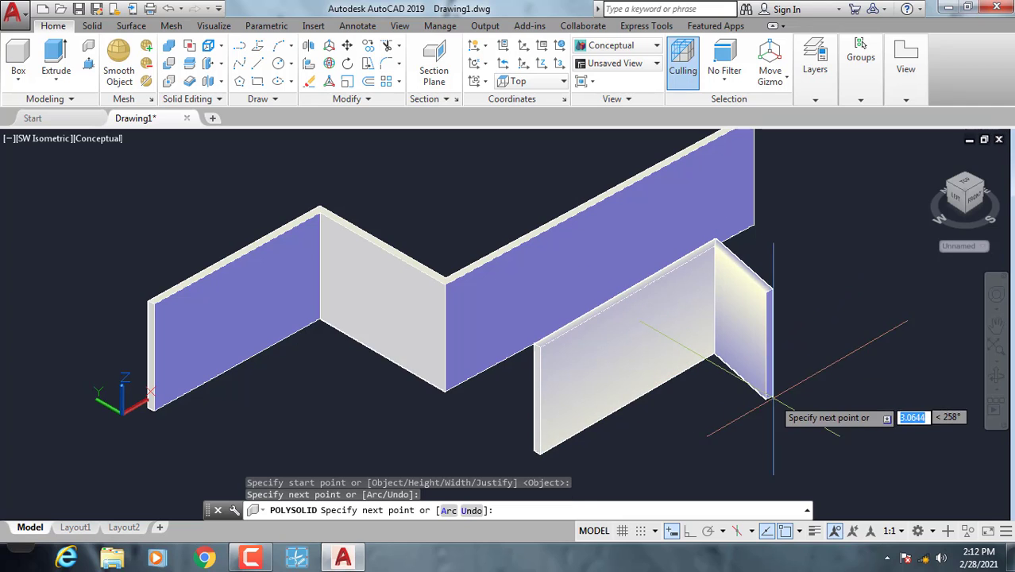
{"action": "left_click", "coordinate": [828, 407]}
{"action": "left_click", "coordinate": [913, 356]}
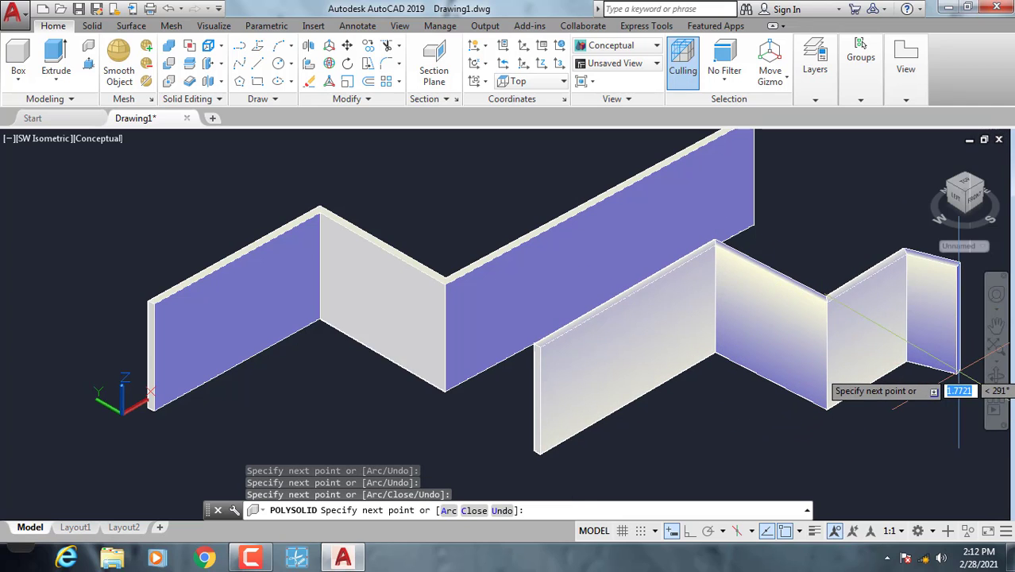
{"action": "scroll", "coordinate": [913, 357], "scroll_direction": "down", "scroll_amount": 2}
{"action": "middle_click_drag", "start_coordinate": [841, 365], "coordinate": [614, 316]}
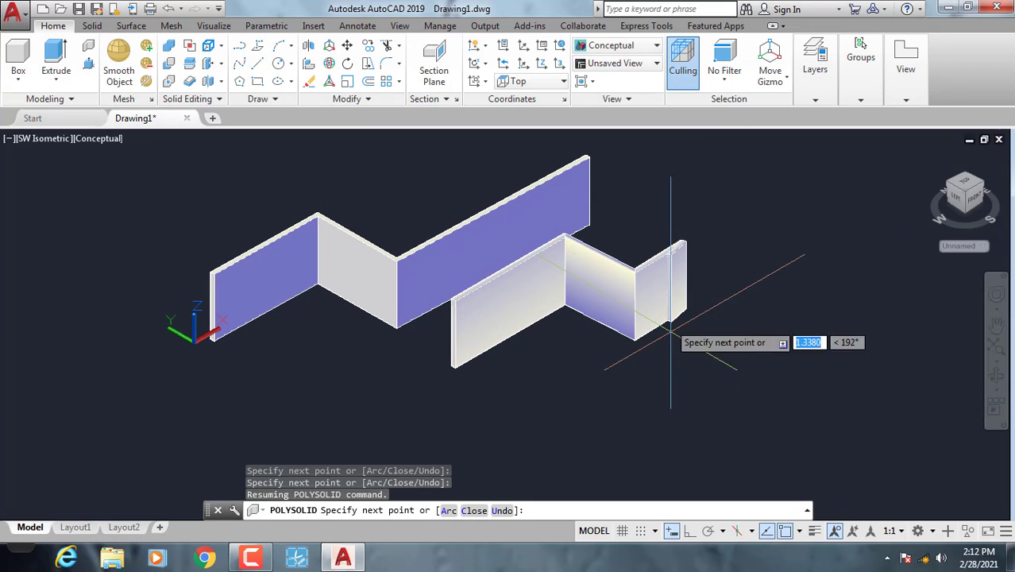
{"action": "left_click", "coordinate": [791, 367]}
{"action": "left_click", "coordinate": [720, 397]}
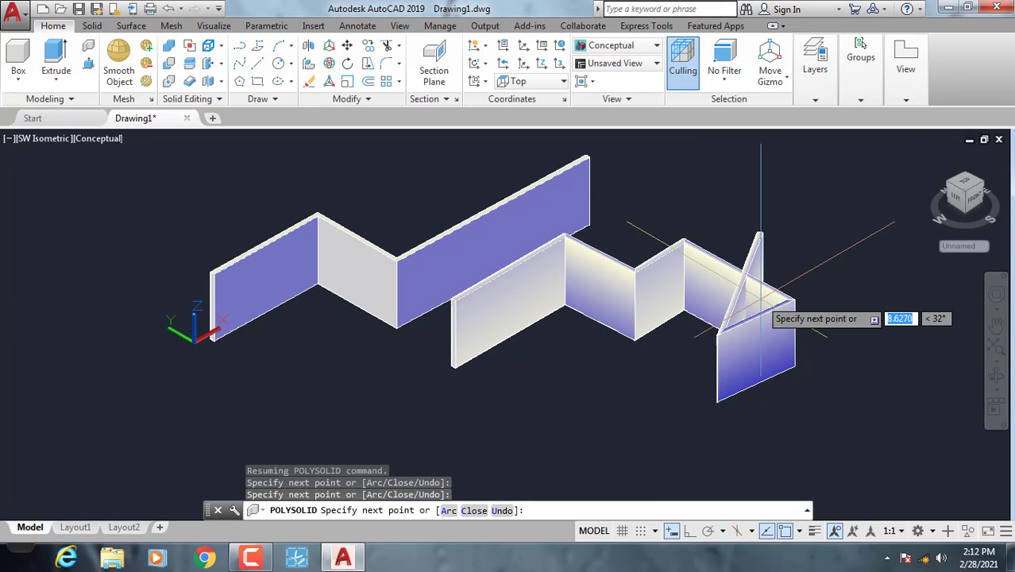
{"action": "right_click", "coordinate": [778, 284]}
{"action": "left_click", "coordinate": [795, 291]}
{"action": "left_click", "coordinate": [788, 388]}
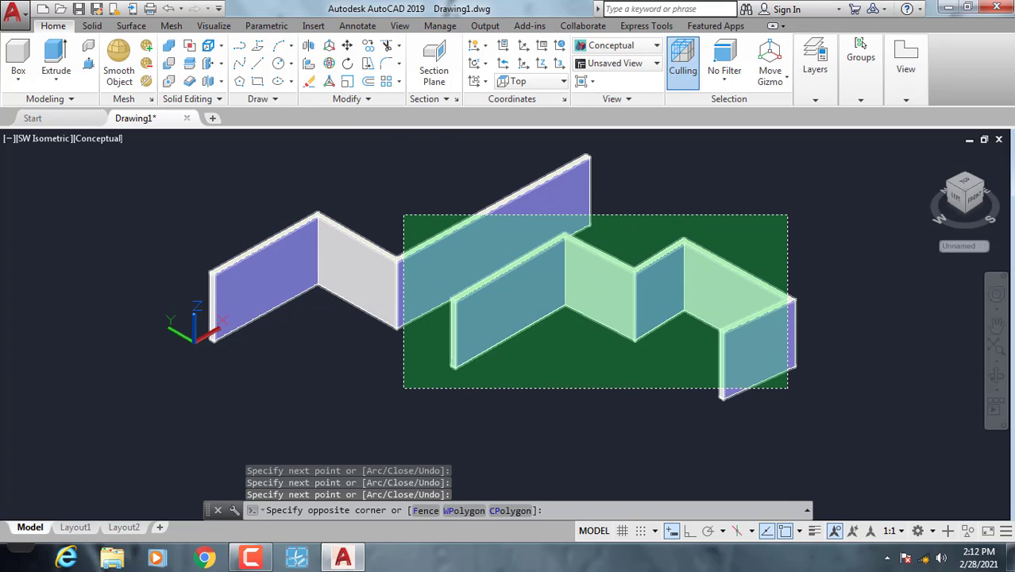
Erase all the window-selected zigzag walls and start a new Polysolid
{"action": "left_click", "coordinate": [404, 216]}
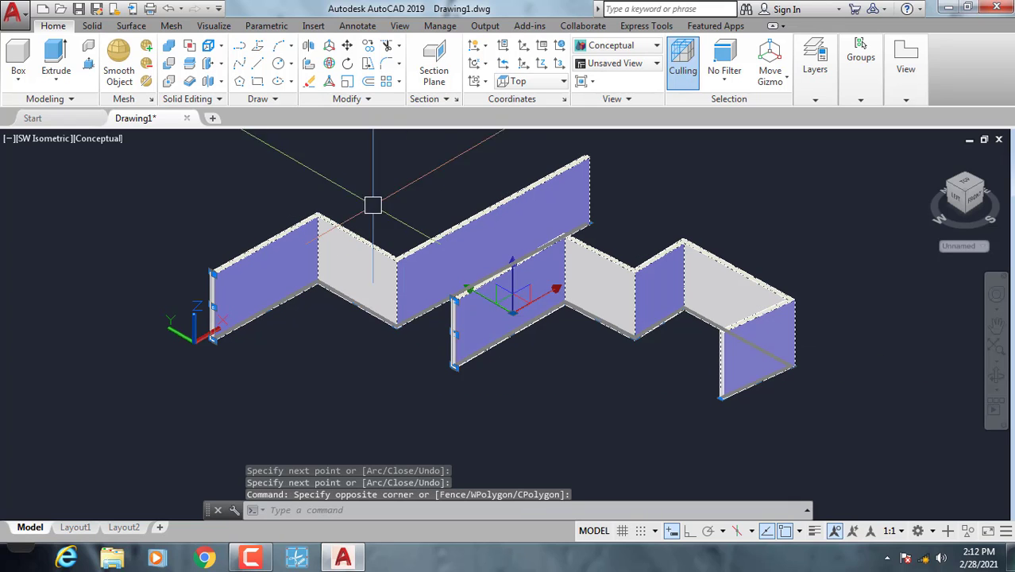
{"action": "left_click", "coordinate": [309, 83]}
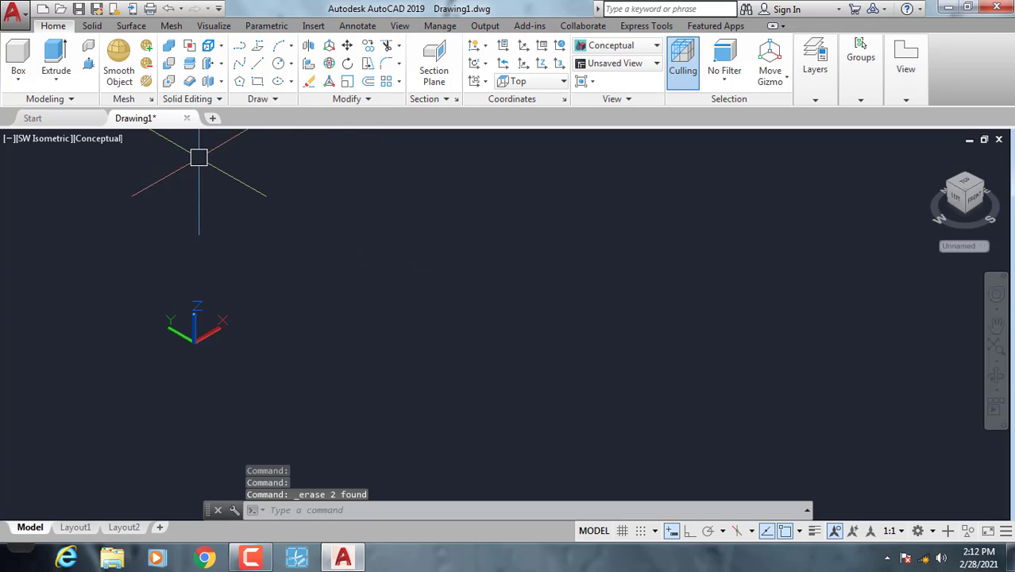
{"action": "left_click", "coordinate": [88, 48]}
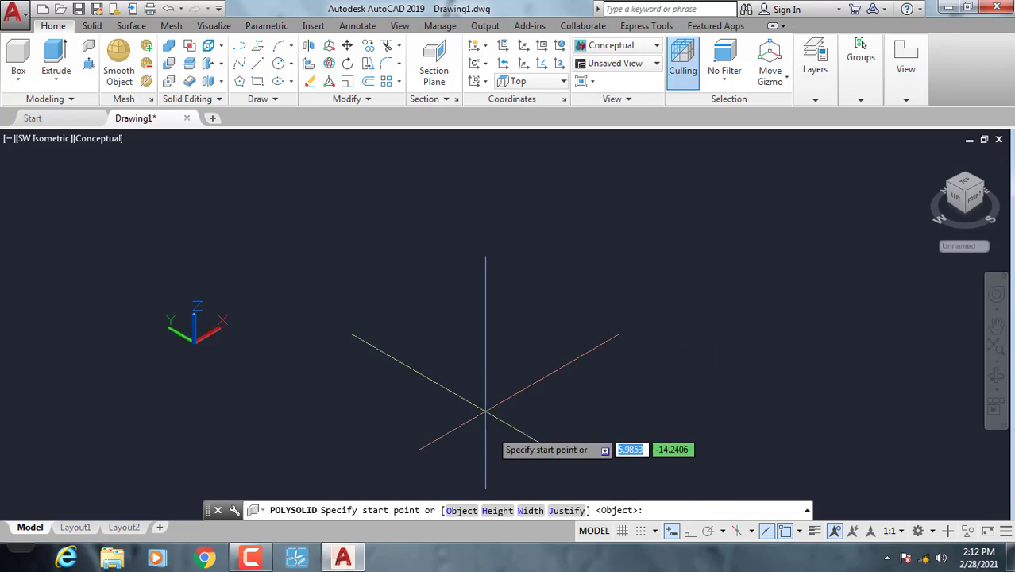
Set the polysolid height to 300, then cancel the wall after its start point
{"action": "left_click", "coordinate": [496, 511]}
{"action": "type", "text": "300"}
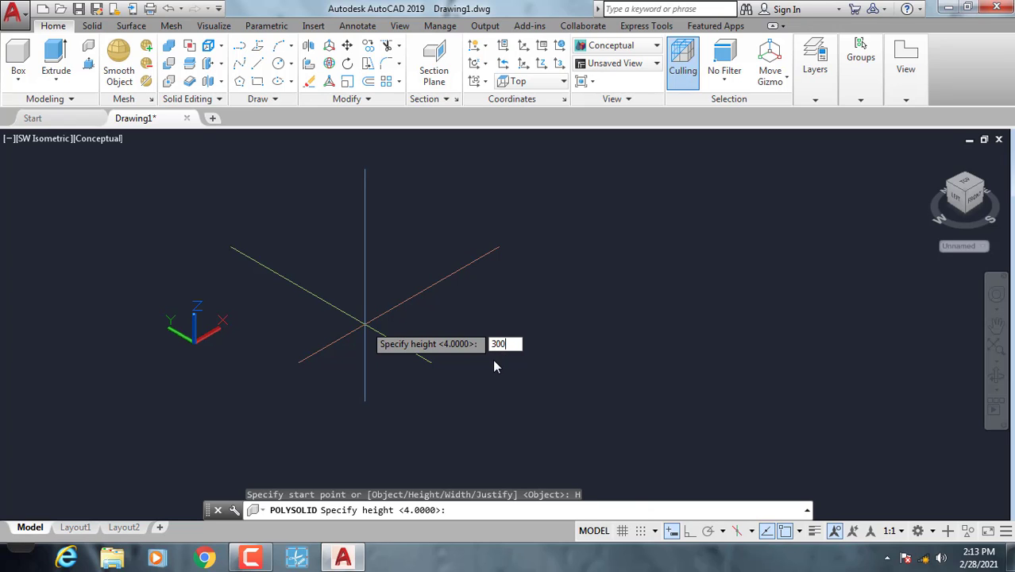
{"action": "key", "text": "Return"}
{"action": "type", "text": "15"}
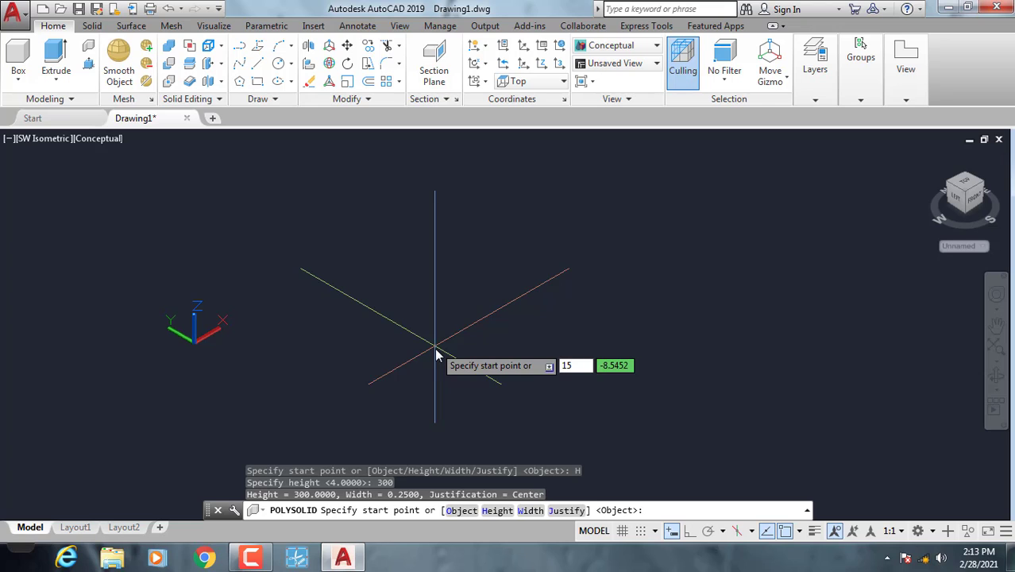
{"action": "key", "text": "Return"}
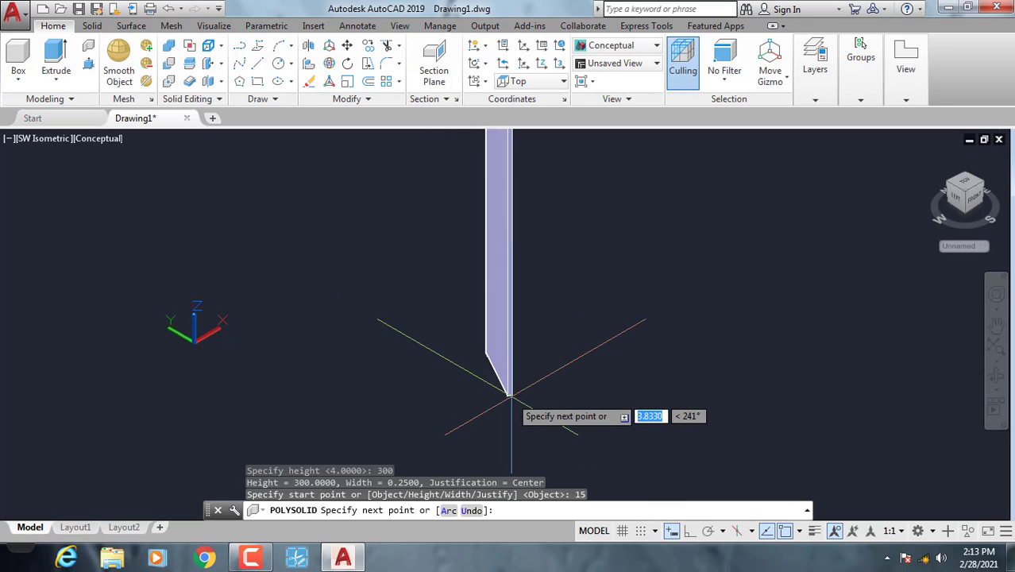
{"action": "key", "text": "Escape"}
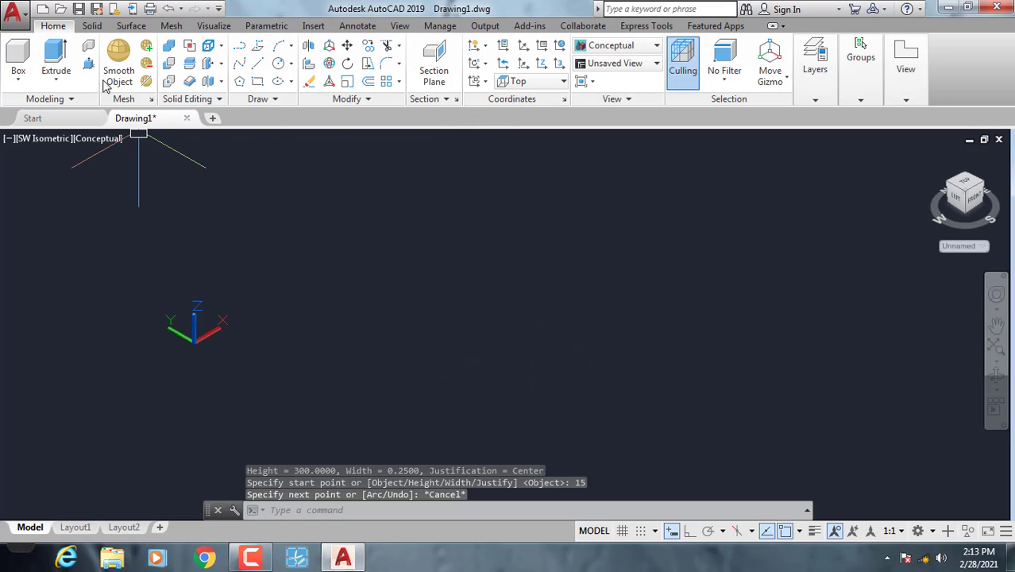
Start a polysolid with height 300, width 15 and Center justification
{"action": "left_click", "coordinate": [88, 49]}
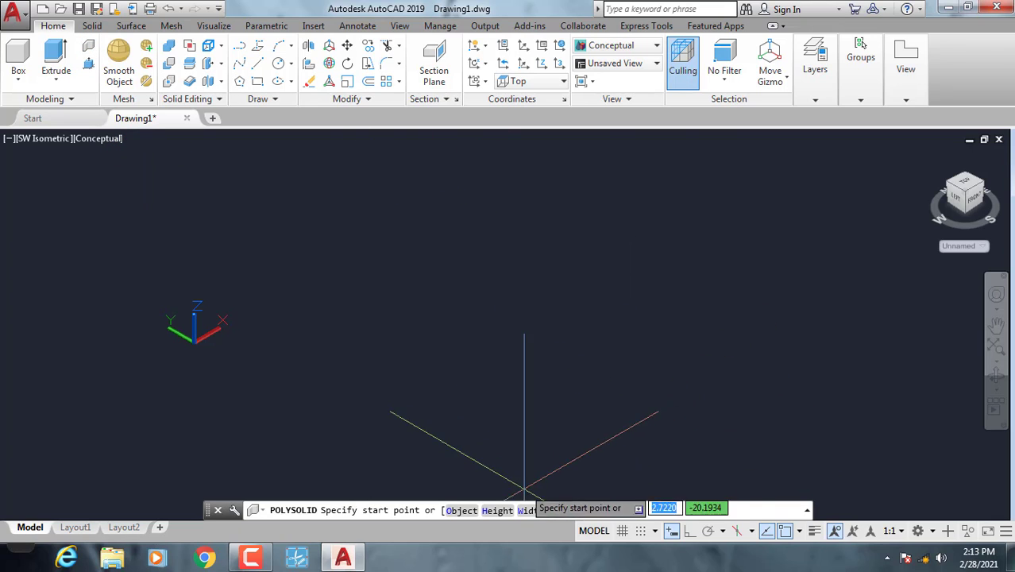
{"action": "left_click", "coordinate": [496, 512]}
{"action": "key", "text": "Escape"}
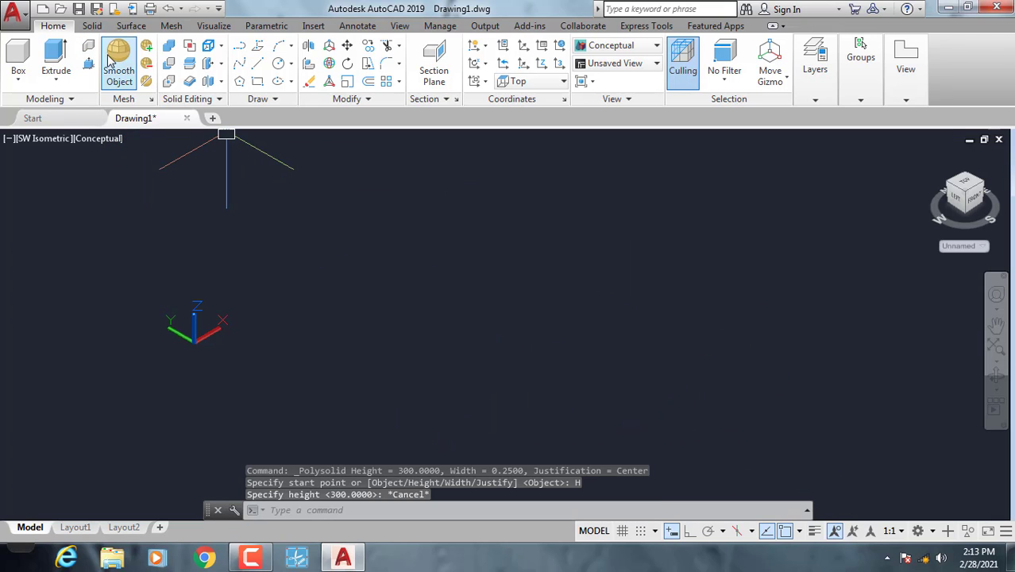
{"action": "left_click", "coordinate": [88, 49]}
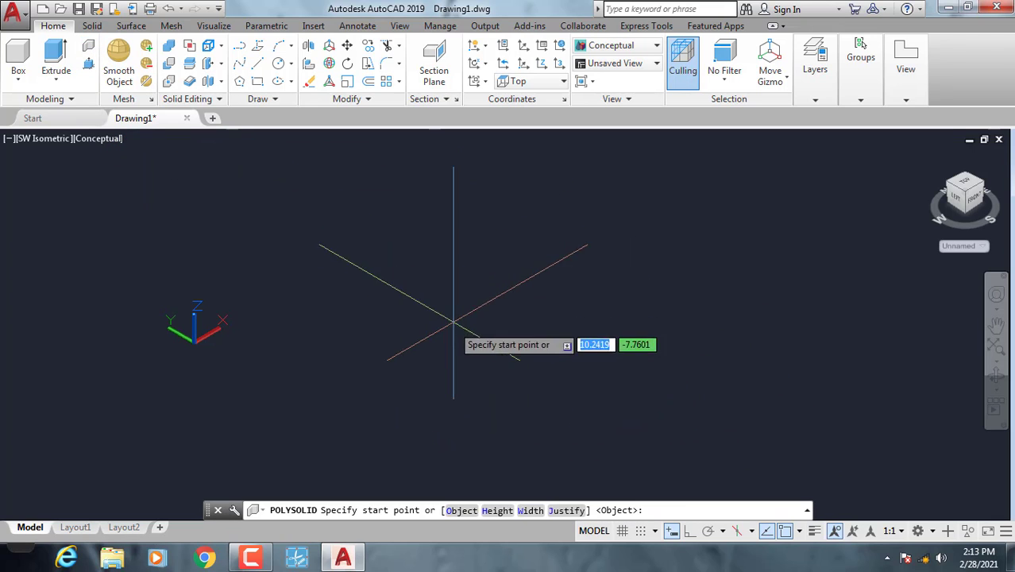
{"action": "left_click", "coordinate": [494, 511]}
{"action": "type", "text": "300"}
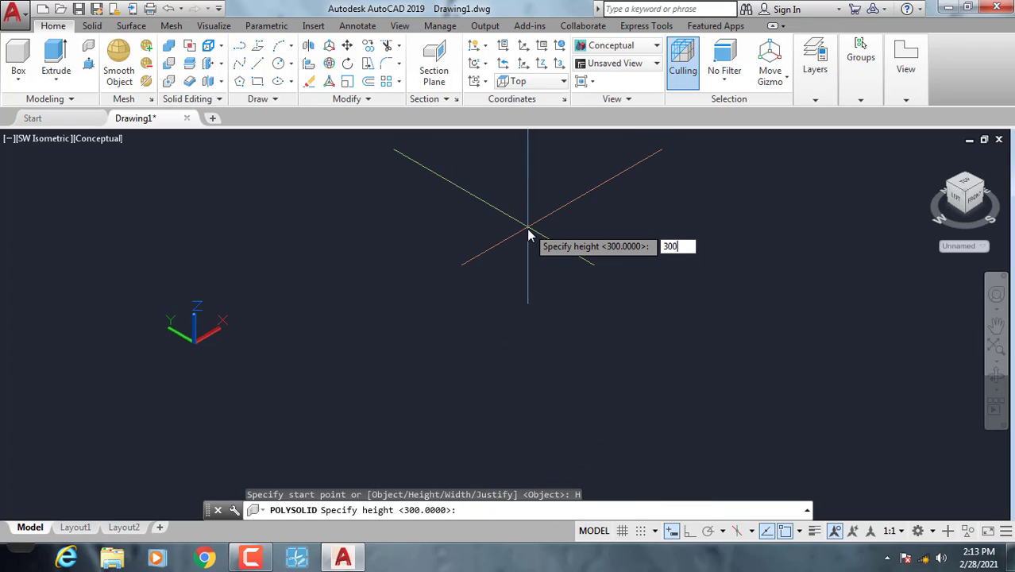
{"action": "key", "text": "Return"}
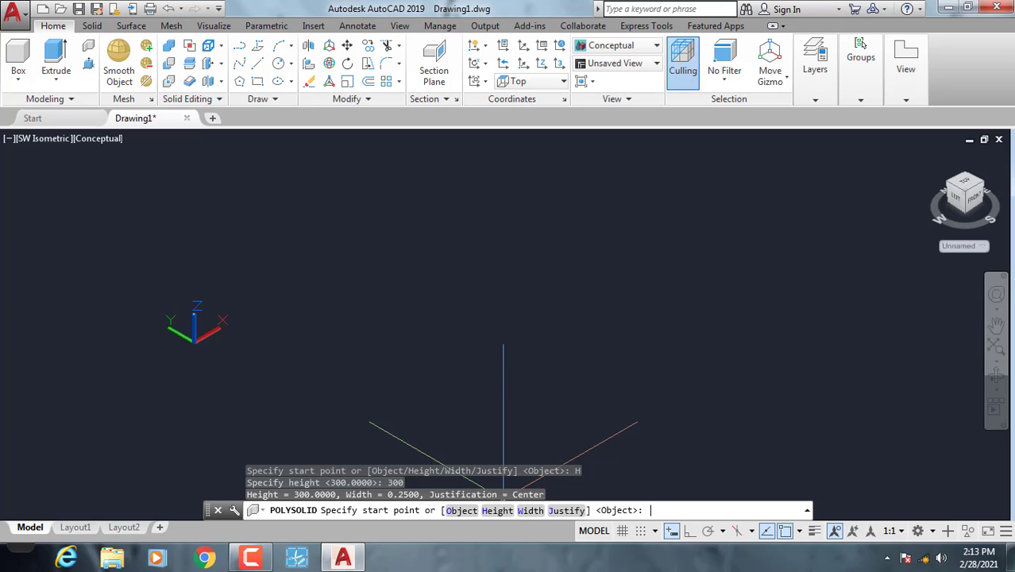
{"action": "left_click", "coordinate": [530, 510]}
{"action": "type", "text": "15"}
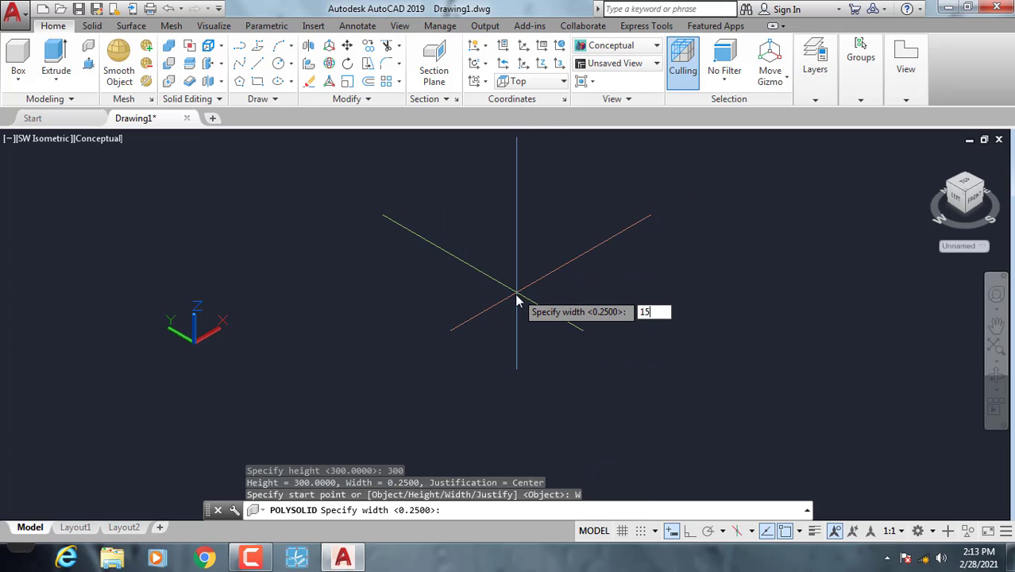
{"action": "key", "text": "Return"}
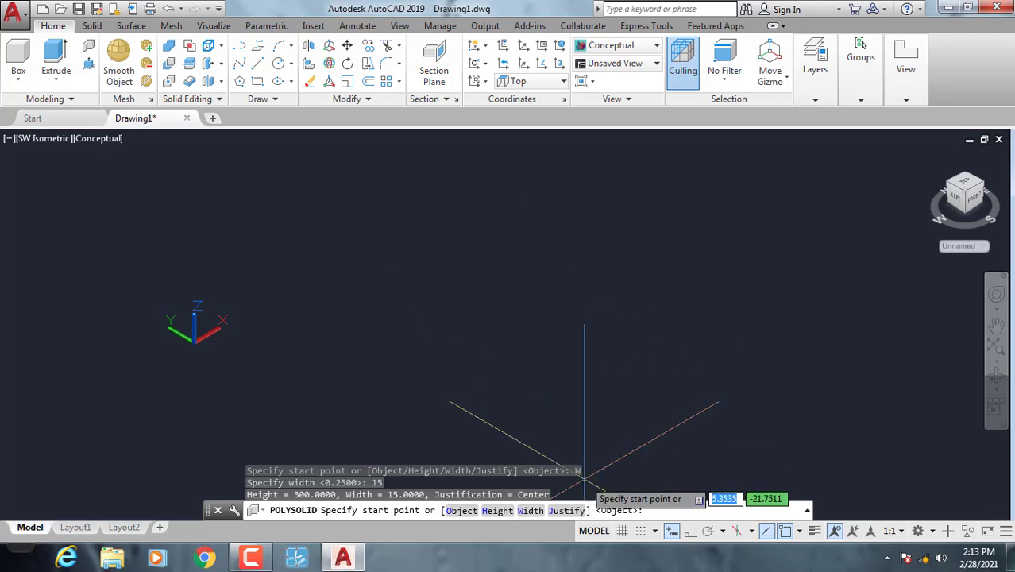
{"action": "type", "text": "J"}
{"action": "key", "text": "Return"}
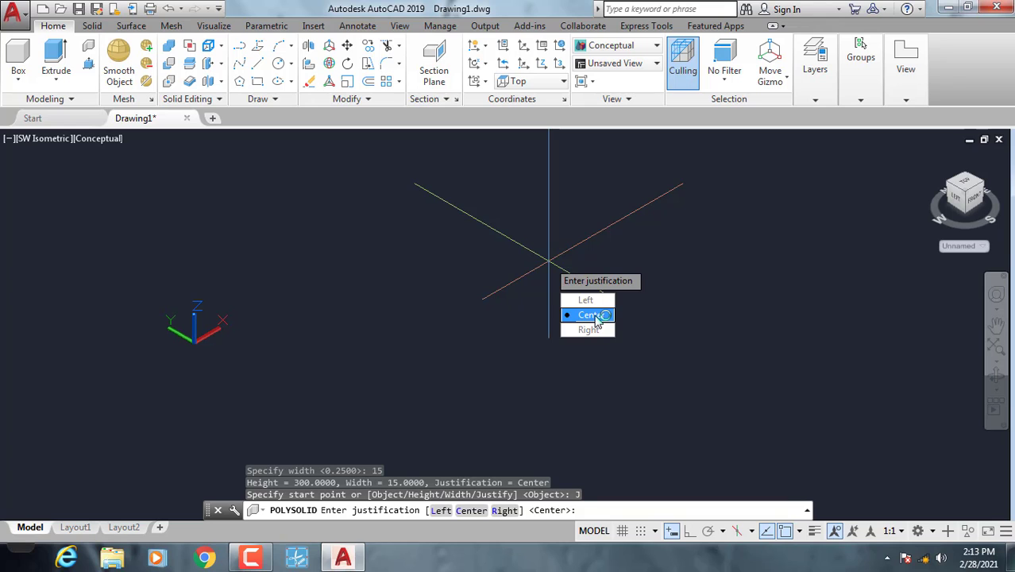
{"action": "left_click", "coordinate": [591, 315]}
Draw the connected multi-room wall plan from a start point through nine corners
{"action": "left_click", "coordinate": [407, 329]}
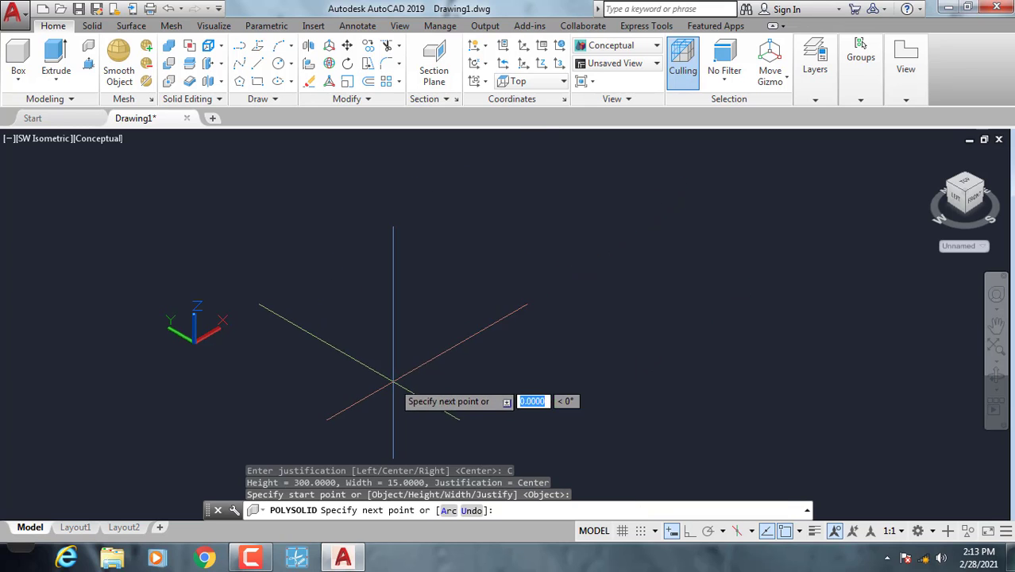
{"action": "left_click", "coordinate": [529, 218]}
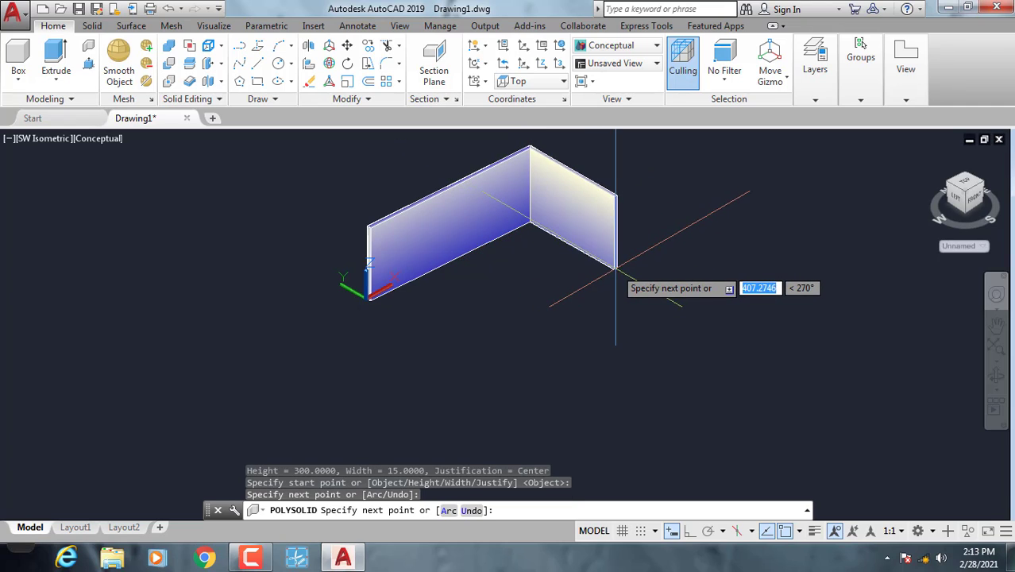
{"action": "left_click", "coordinate": [620, 276]}
{"action": "left_click", "coordinate": [561, 305]}
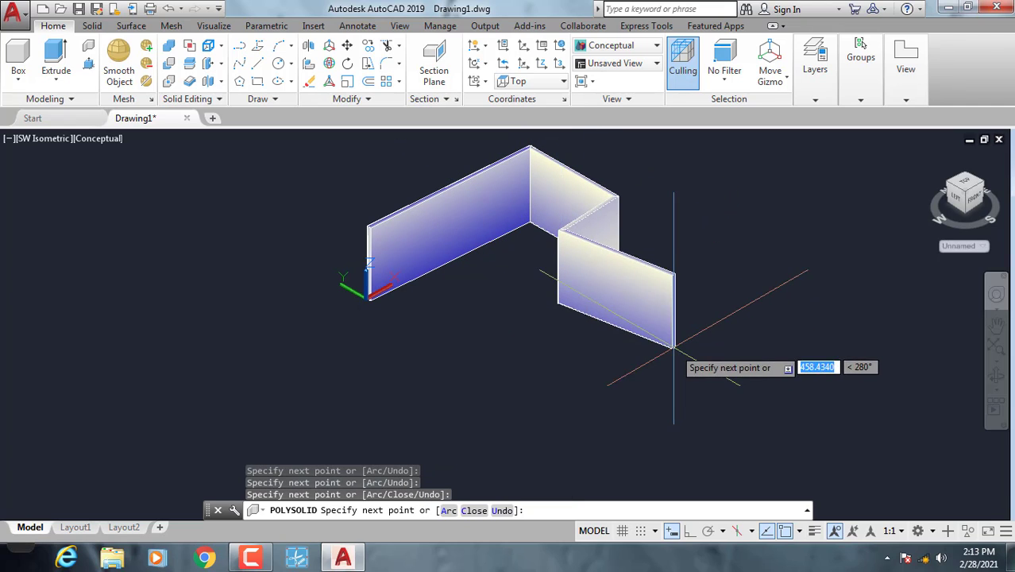
{"action": "left_click", "coordinate": [672, 361]}
{"action": "left_click", "coordinate": [482, 387]}
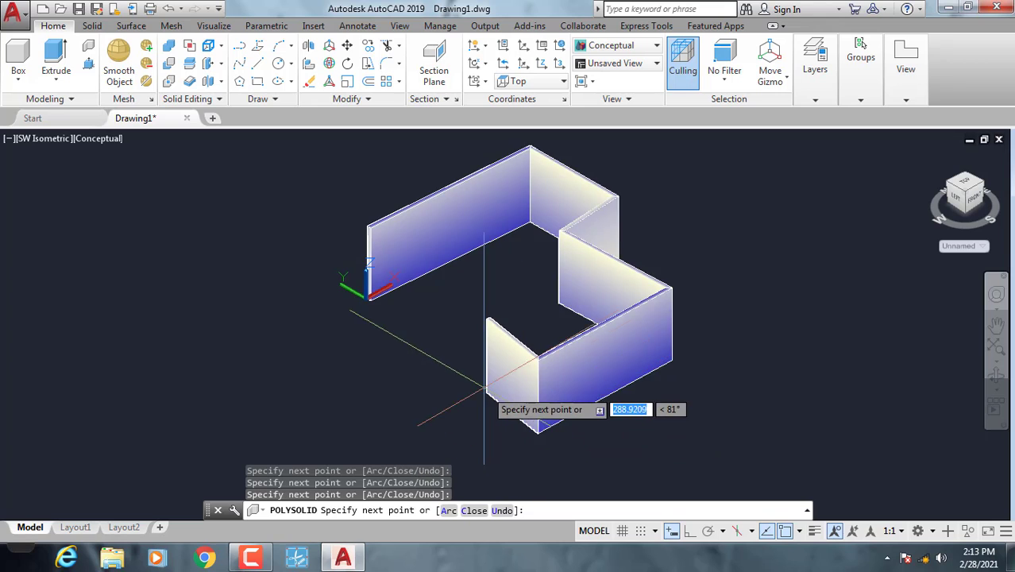
{"action": "left_click", "coordinate": [370, 434]}
{"action": "middle_click_drag", "start_coordinate": [370, 434], "coordinate": [461, 359]}
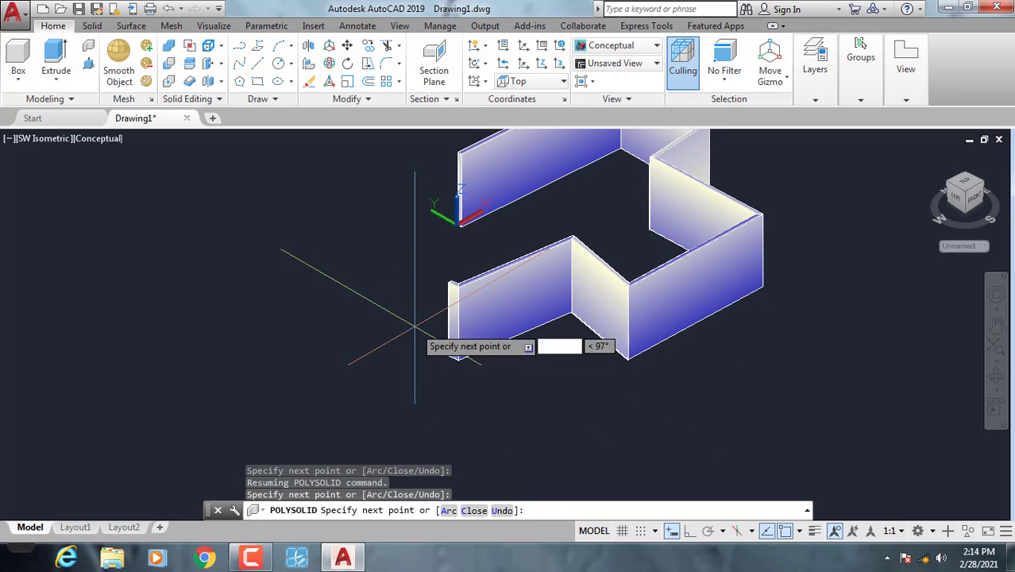
{"action": "left_click", "coordinate": [408, 320]}
{"action": "left_click", "coordinate": [298, 361]}
{"action": "left_click", "coordinate": [254, 290]}
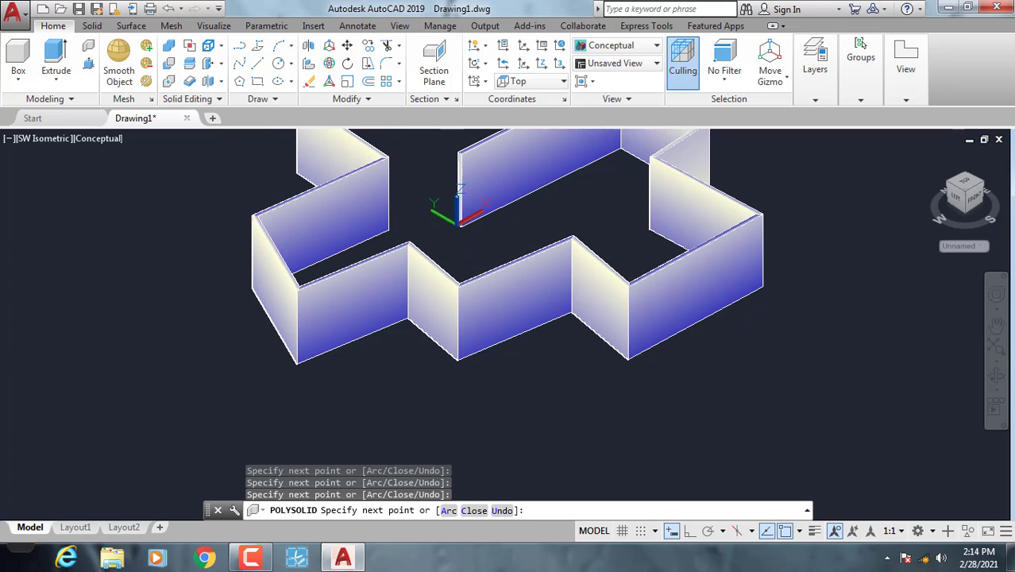
{"action": "key", "text": "Return"}
Zoom the view and select the whole wall plan
{"action": "scroll", "coordinate": [639, 287], "scroll_direction": "down", "scroll_amount": 3}
{"action": "scroll", "coordinate": [680, 313], "scroll_direction": "down", "scroll_amount": 2}
{"action": "scroll", "coordinate": [694, 336], "scroll_direction": "down", "scroll_amount": 1}
{"action": "scroll", "coordinate": [662, 324], "scroll_direction": "up", "scroll_amount": 3}
{"action": "left_click", "coordinate": [661, 324]}
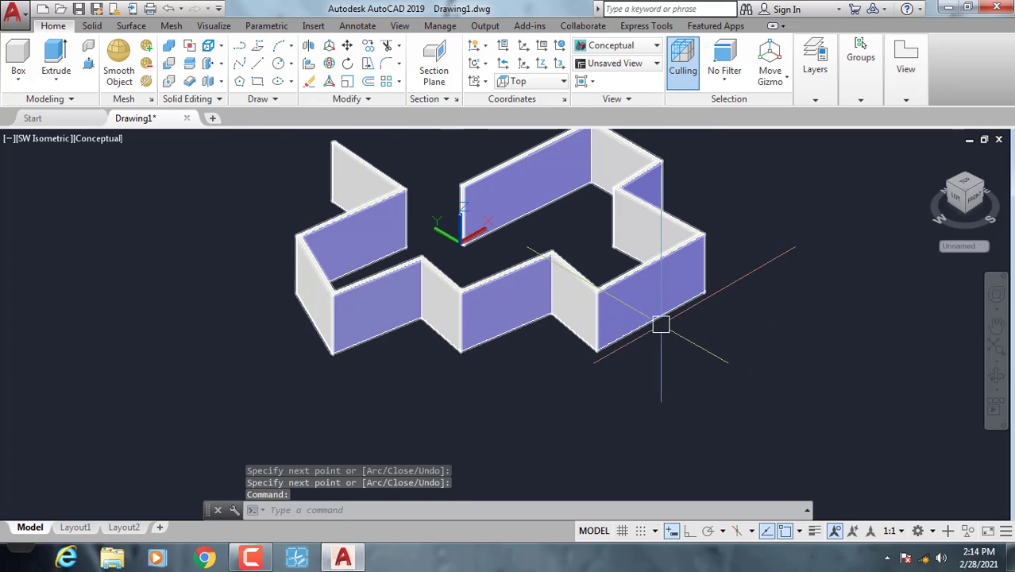
Erase the wall plan and switch to the Top view
{"action": "type", "text": "e"}
{"action": "key", "text": "Return"}
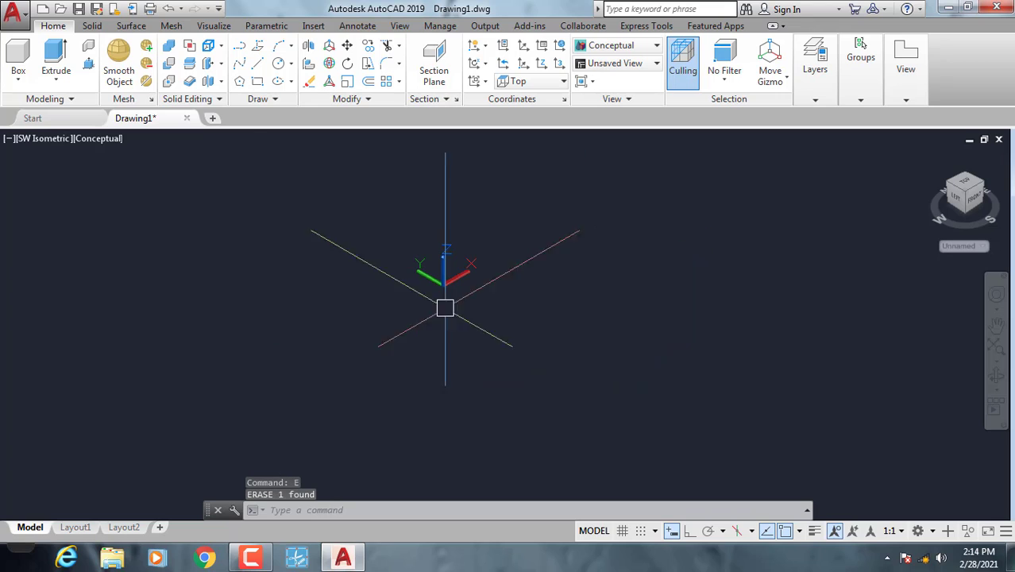
{"action": "left_click", "coordinate": [26, 140]}
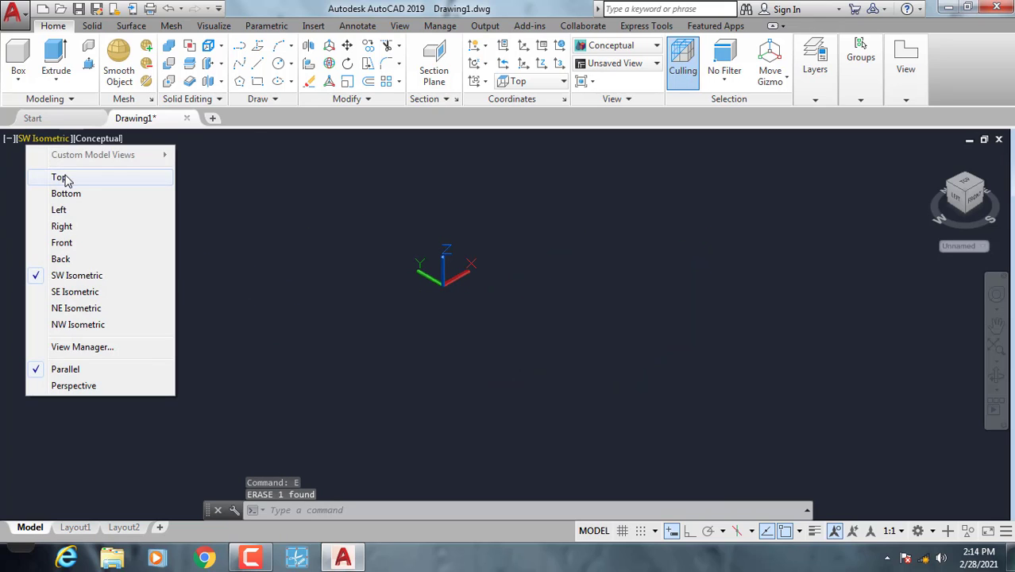
{"action": "left_click", "coordinate": [67, 179]}
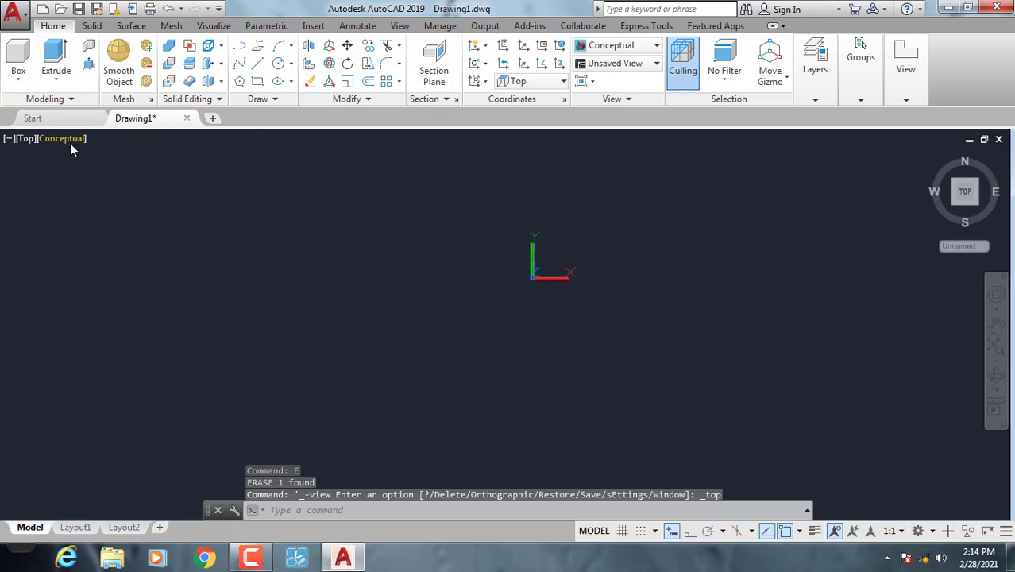
Set the 2D Wireframe visual style and place the rectangle's first corner
{"action": "left_click", "coordinate": [70, 143]}
{"action": "left_click", "coordinate": [108, 174]}
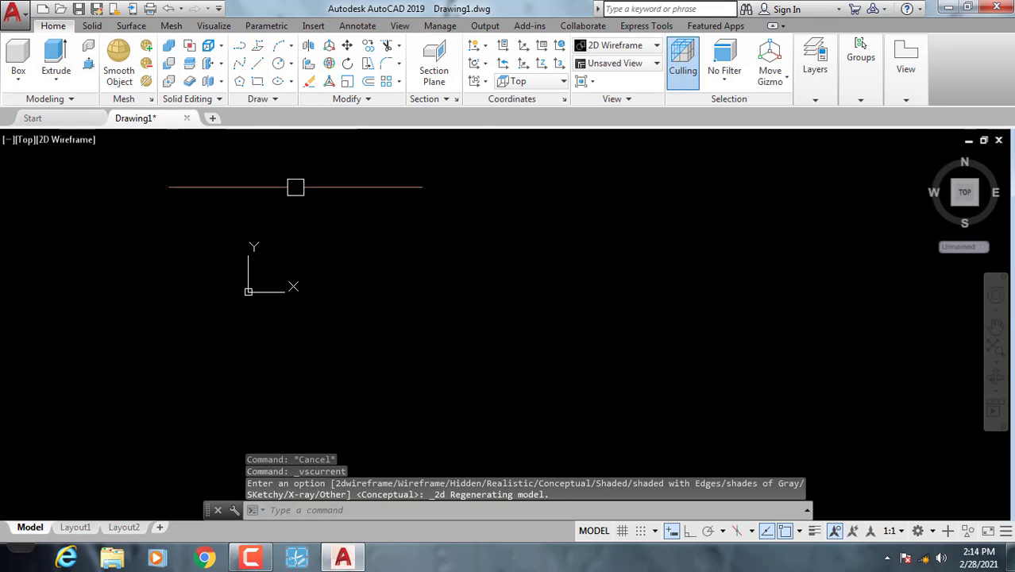
{"action": "left_click", "coordinate": [517, 424]}
{"action": "type", "text": "700"}
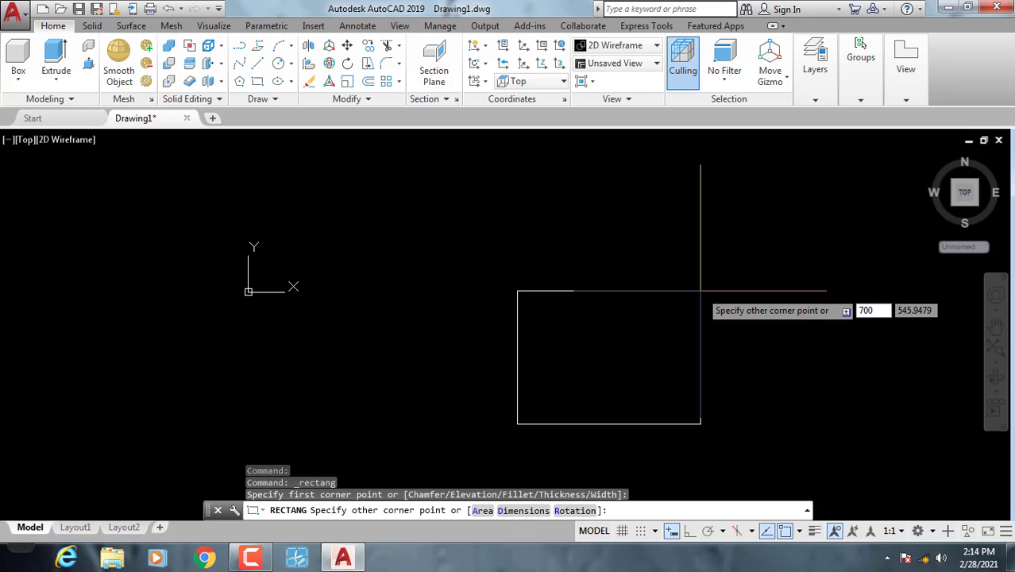
Complete the 700 by 900 rectangle and explode it into separate lines
{"action": "key", "text": "Tab"}
{"action": "type", "text": "900"}
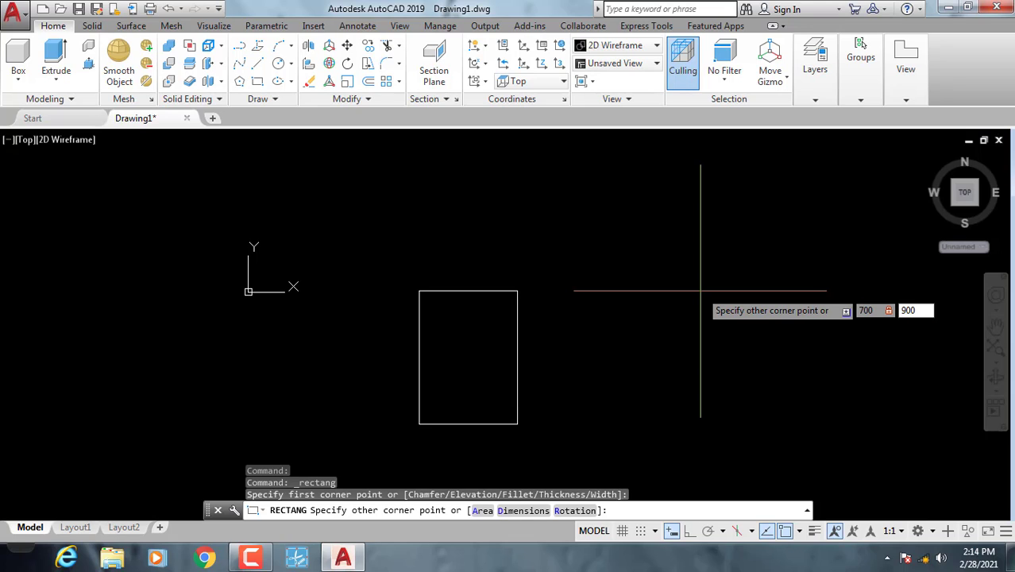
{"action": "key", "text": "Return"}
{"action": "middle_click_drag", "start_coordinate": [699, 287], "coordinate": [635, 270]}
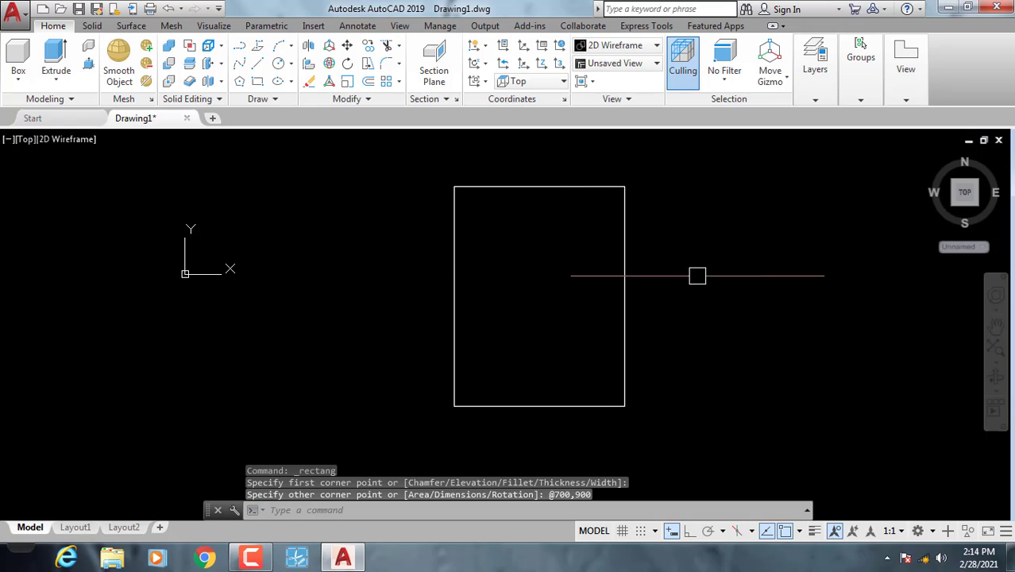
{"action": "left_click", "coordinate": [677, 347]}
{"action": "left_click", "coordinate": [574, 347]}
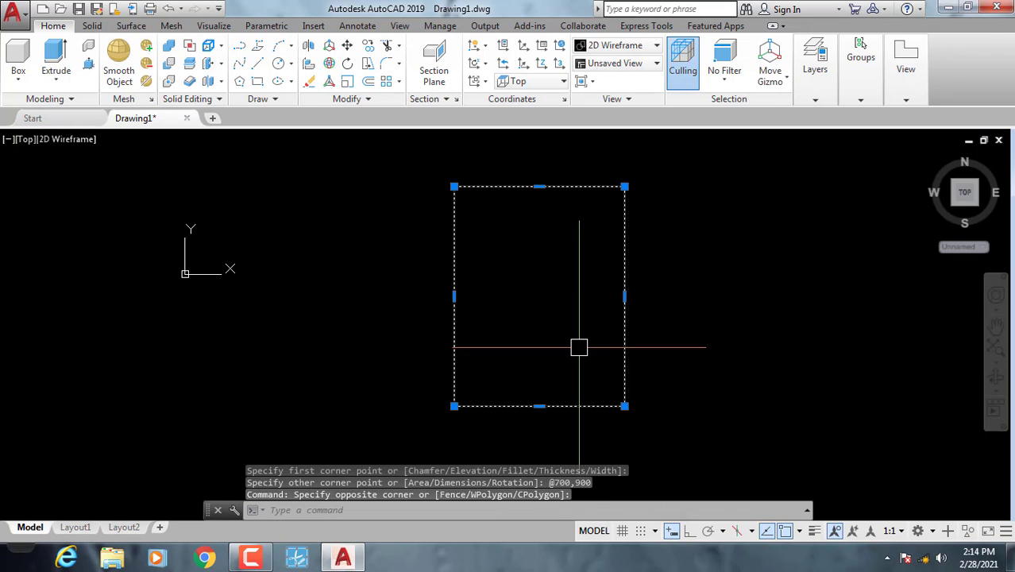
{"action": "type", "text": "x"}
{"action": "key", "text": "Return"}
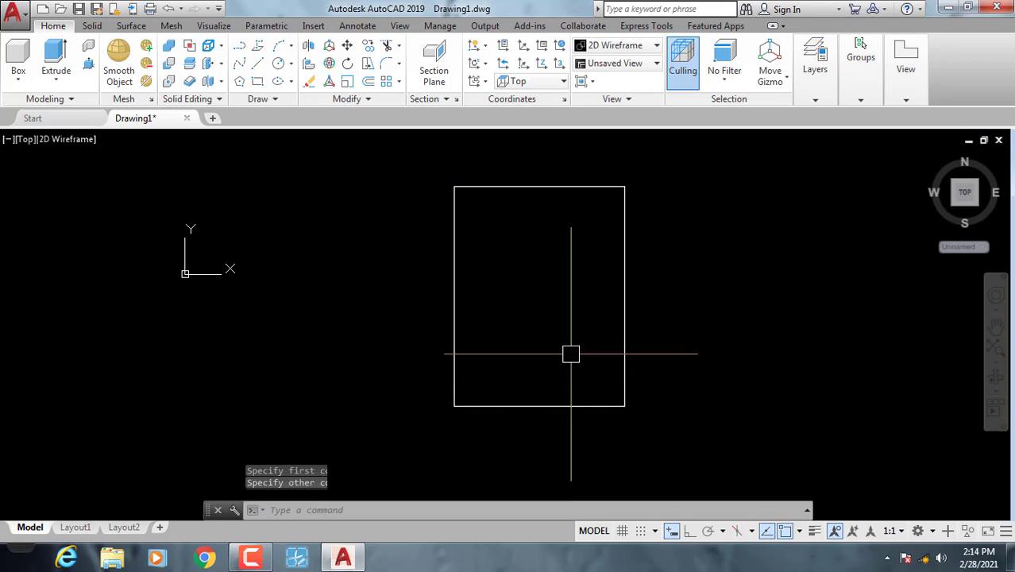
{"action": "type", "text": "o"}
Offset the left edge 300 inward and the bottom edge upward twice by 300
{"action": "key", "text": "Return"}
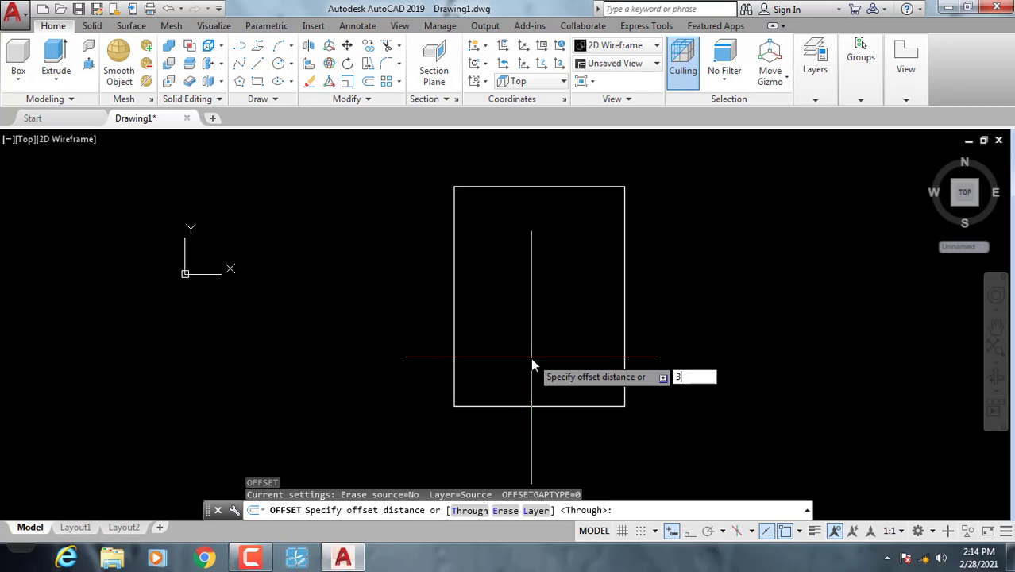
{"action": "type", "text": "300"}
{"action": "key", "text": "Return"}
{"action": "left_click", "coordinate": [455, 299]}
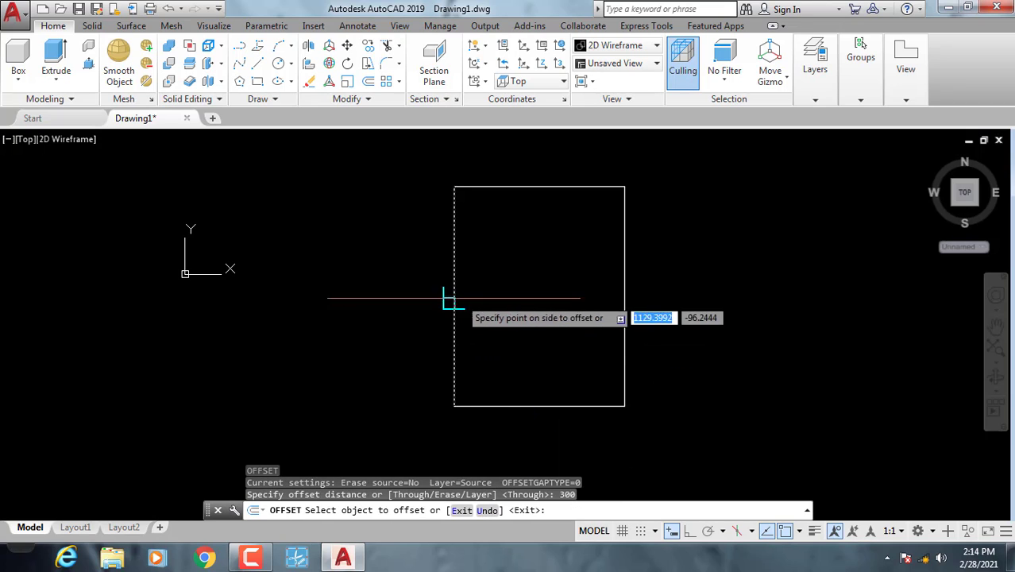
{"action": "left_click", "coordinate": [540, 322]}
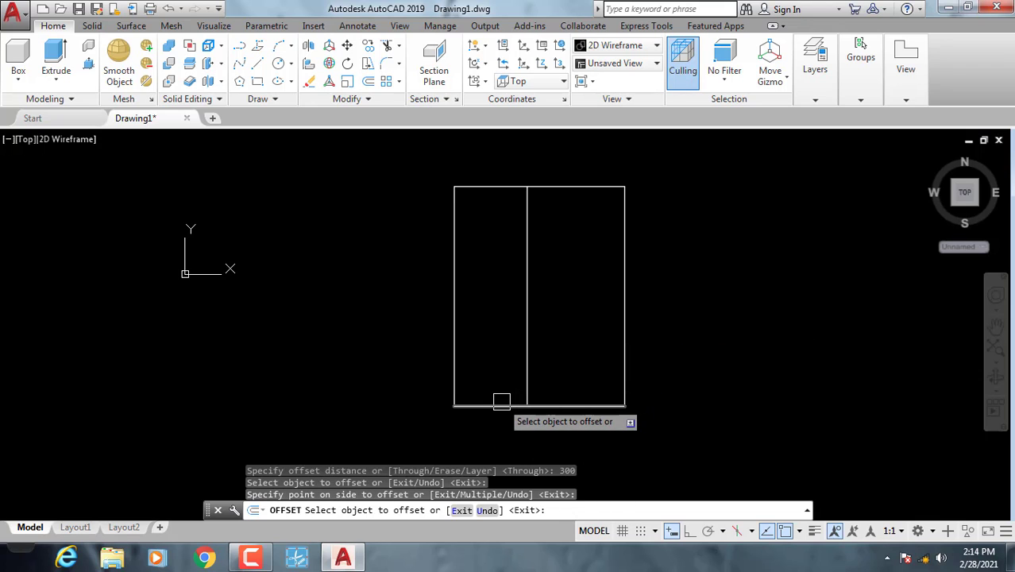
{"action": "left_click", "coordinate": [501, 401]}
{"action": "left_click", "coordinate": [481, 341]}
{"action": "left_click", "coordinate": [487, 333]}
{"action": "left_click", "coordinate": [493, 292]}
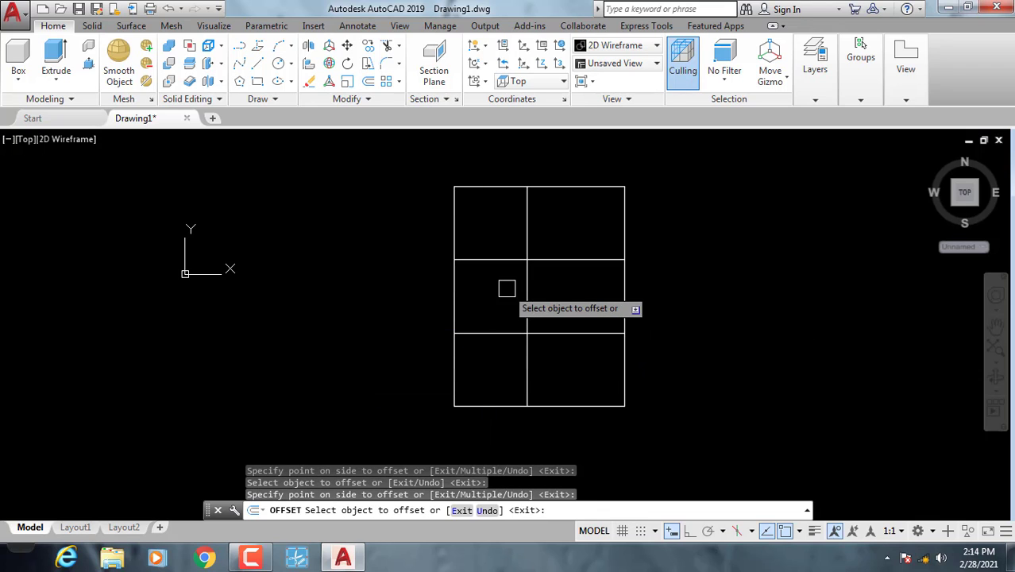
{"action": "key", "text": "Escape"}
Trim the upper line's right half and the middle line's lower part
{"action": "type", "text": "tr"}
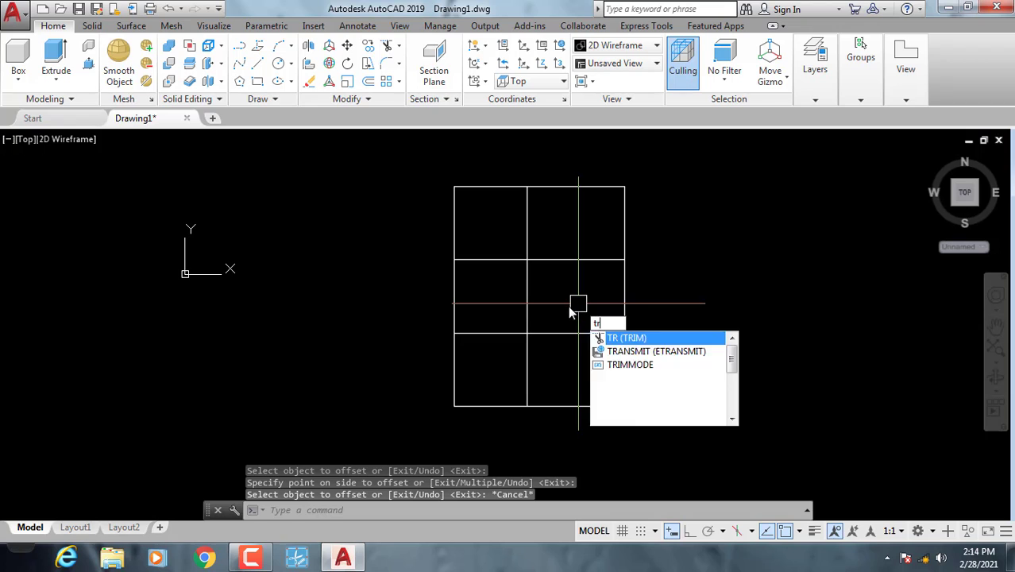
{"action": "key", "text": "Return"}
{"action": "key", "text": "Return"}
{"action": "left_click", "coordinate": [547, 333]}
{"action": "left_click", "coordinate": [531, 360]}
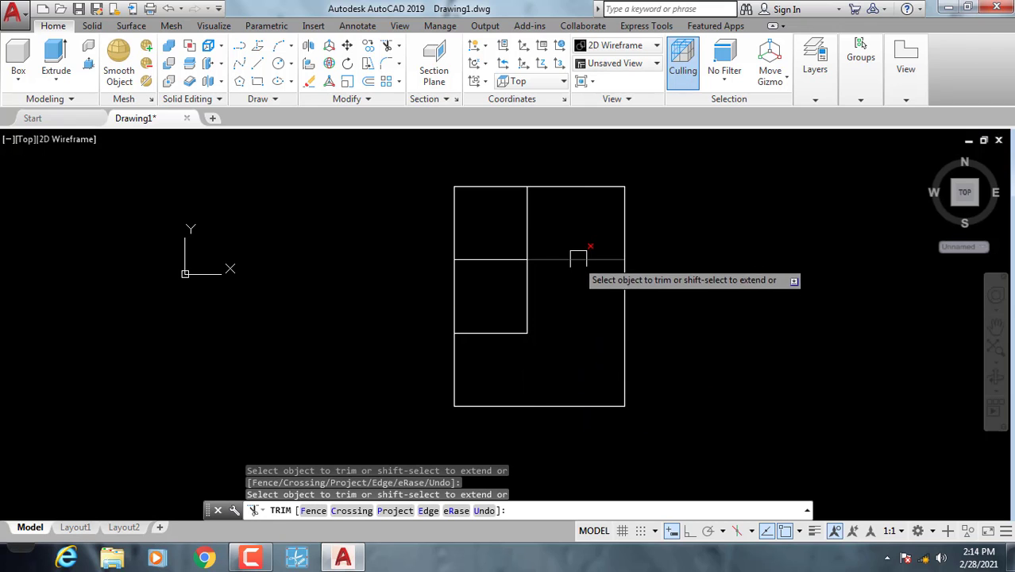
{"action": "key", "text": "Escape"}
{"action": "type", "text": "o"}
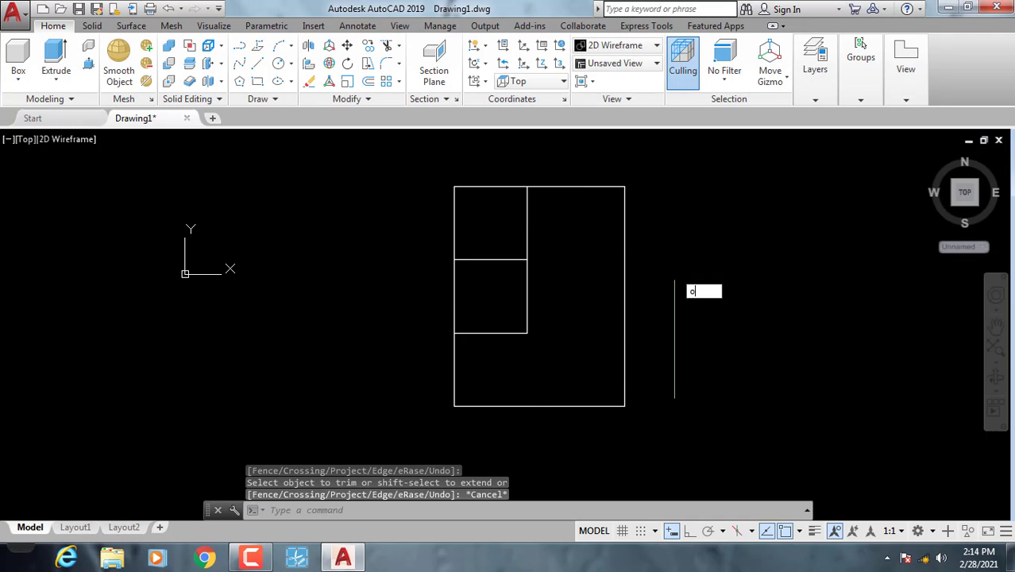
Offset the right and top edges 150 inward to form a corner square
{"action": "key", "text": "Return"}
{"action": "type", "text": "1"}
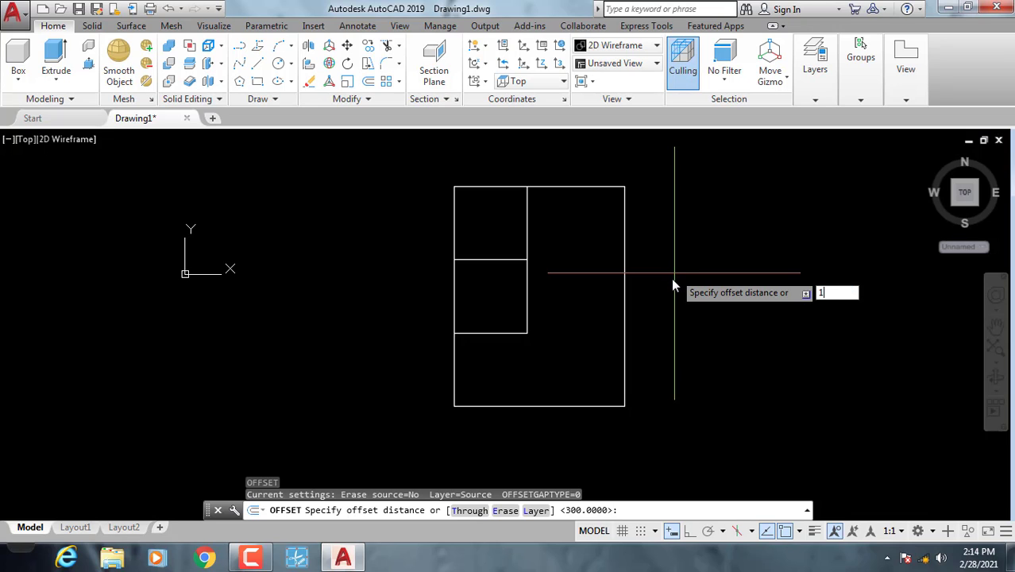
{"action": "type", "text": "50"}
{"action": "key", "text": "Return"}
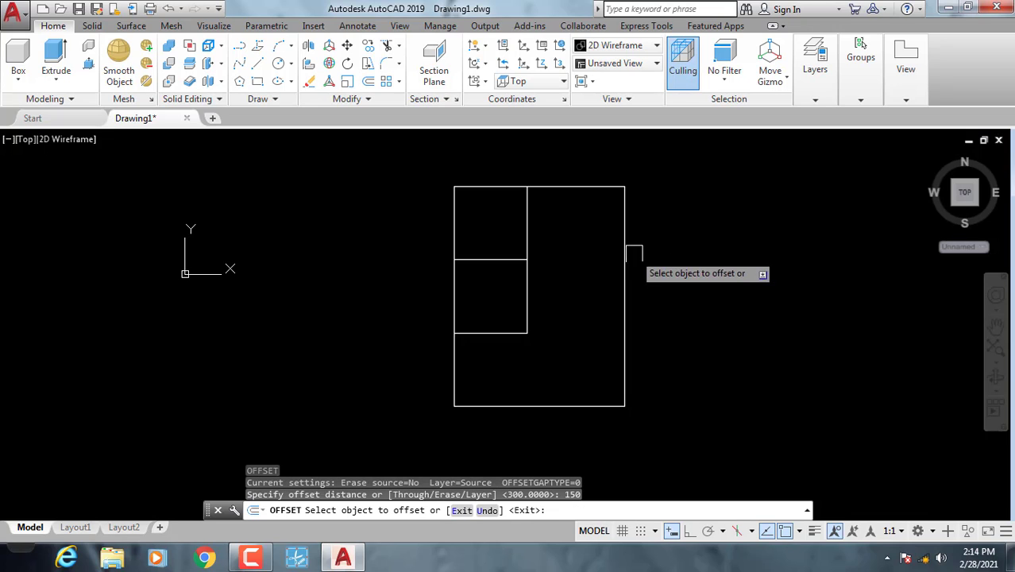
{"action": "left_click", "coordinate": [624, 248]}
{"action": "left_click", "coordinate": [589, 239]}
{"action": "left_click", "coordinate": [602, 187]}
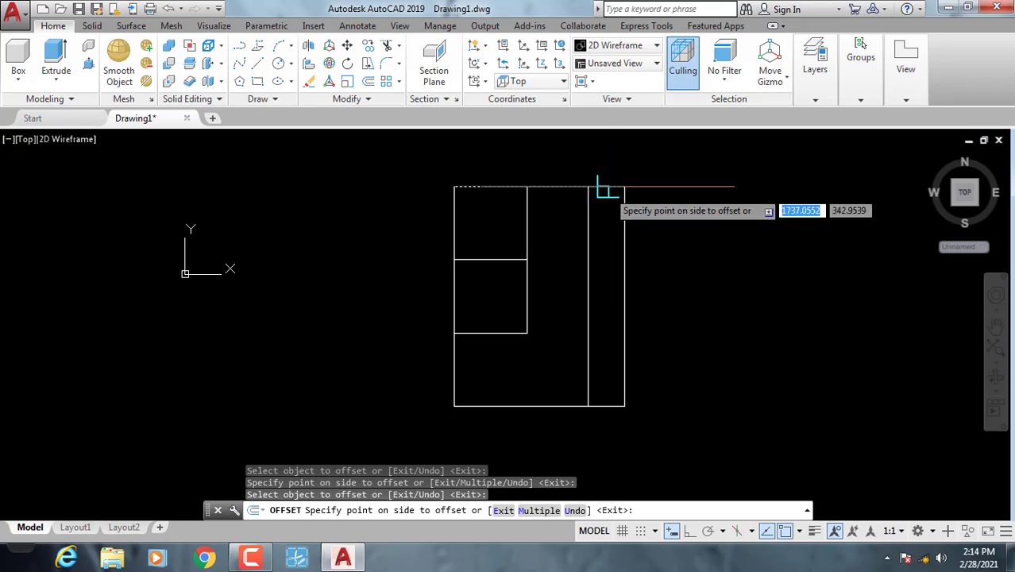
{"action": "left_click", "coordinate": [612, 232]}
{"action": "key", "text": "Escape"}
{"action": "type", "text": "t"}
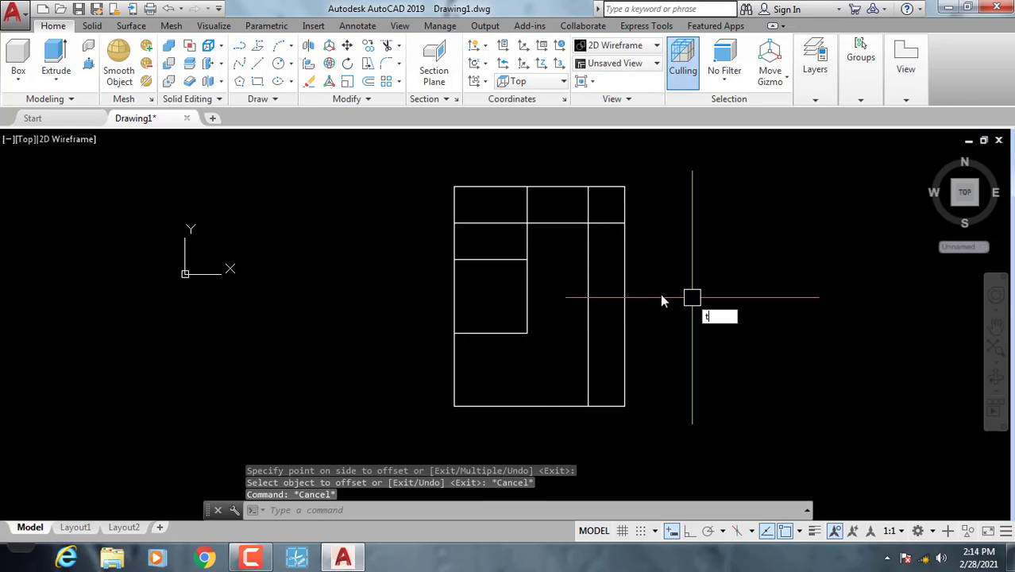
Trim the stray line pieces around the small corner room
{"action": "type", "text": "r"}
{"action": "key", "text": "Return"}
{"action": "key", "text": "Return"}
{"action": "left_click", "coordinate": [589, 305]}
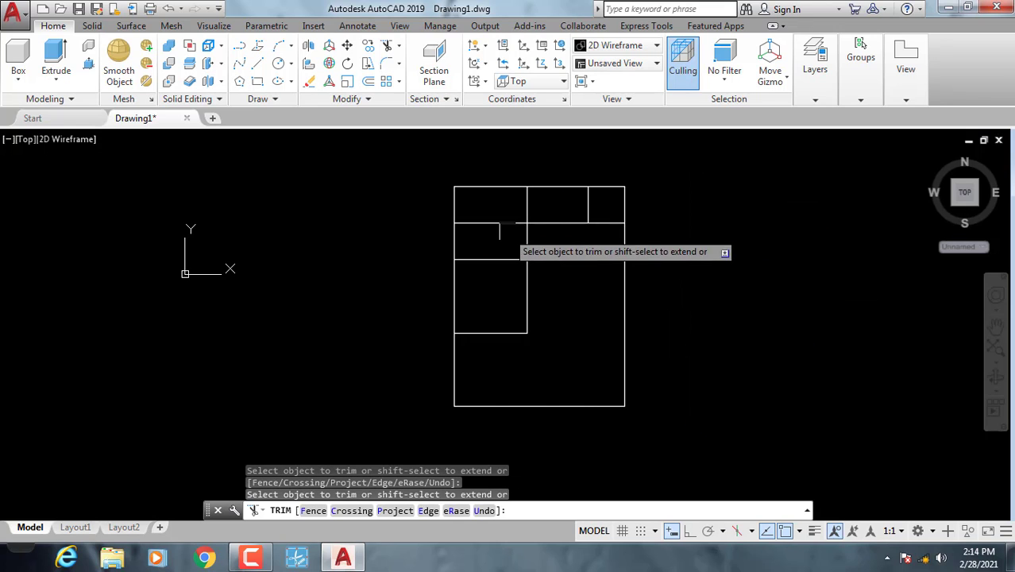
{"action": "left_click", "coordinate": [506, 225]}
{"action": "left_click", "coordinate": [547, 222]}
{"action": "key", "text": "Escape"}
{"action": "middle_click_drag", "start_coordinate": [508, 297], "coordinate": [457, 310]}
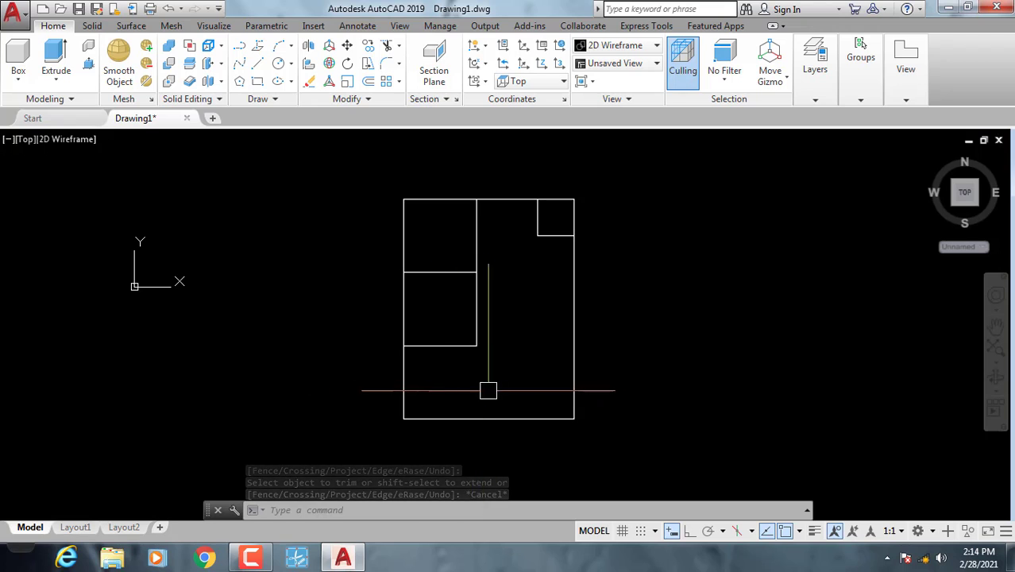
Show the room layout in SW Isometric and pan it left into place
{"action": "left_click", "coordinate": [28, 140]}
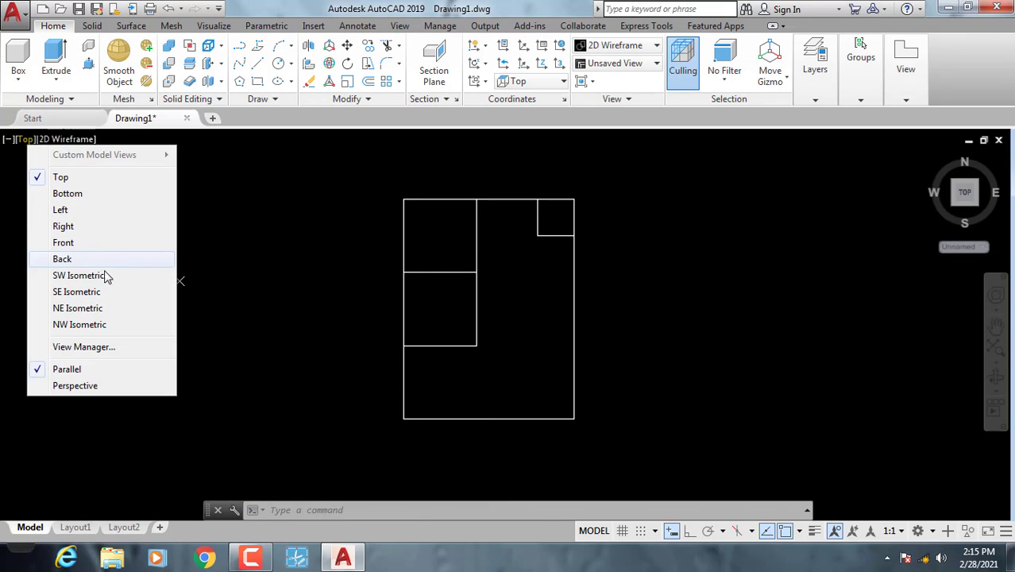
{"action": "left_click", "coordinate": [106, 274]}
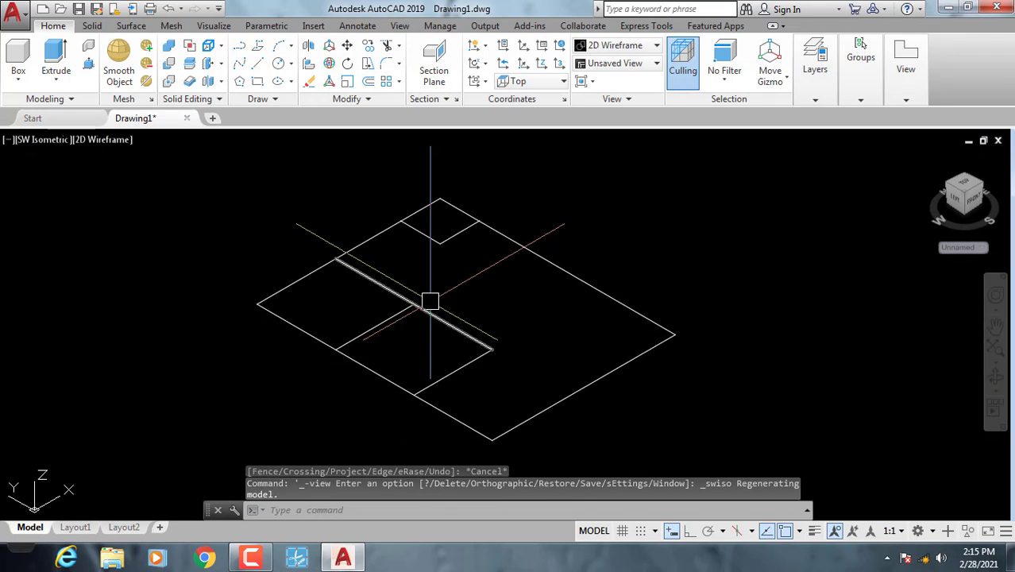
{"action": "middle_click_drag", "start_coordinate": [430, 297], "coordinate": [282, 300]}
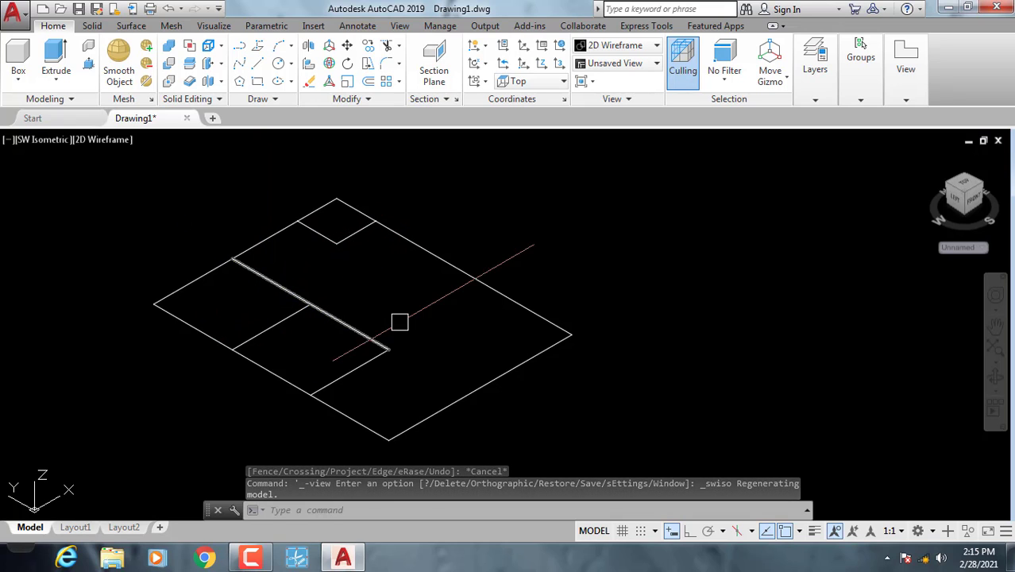
{"action": "middle_click_drag", "start_coordinate": [385, 235], "coordinate": [384, 235]}
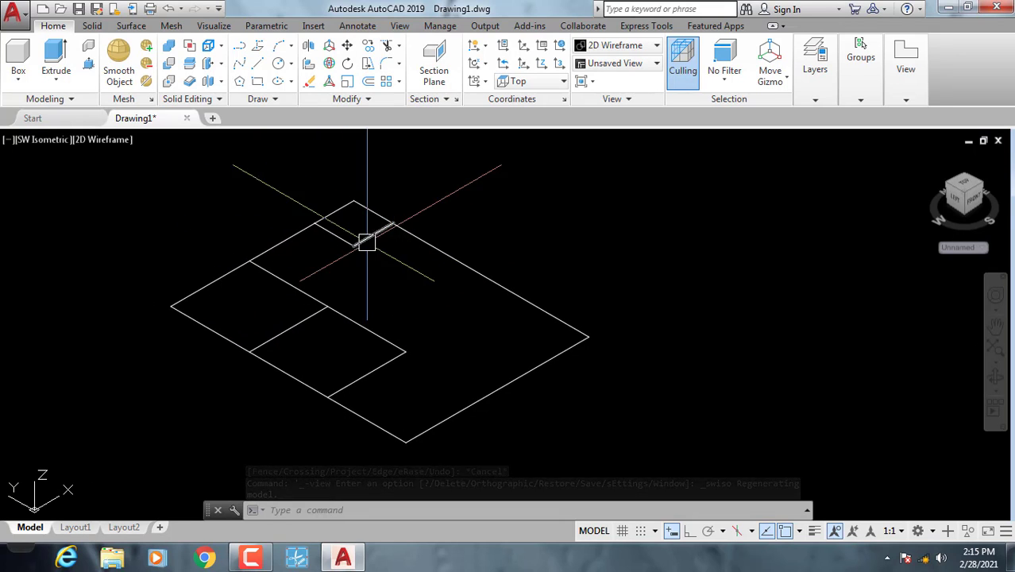
{"action": "mouse_move", "coordinate": [301, 255]}
{"action": "middle_mouse_down"}
{"action": "mouse_move", "coordinate": [285, 224]}
{"action": "mouse_move", "coordinate": [280, 246]}
{"action": "mouse_move", "coordinate": [210, 246]}
{"action": "middle_mouse_up"}
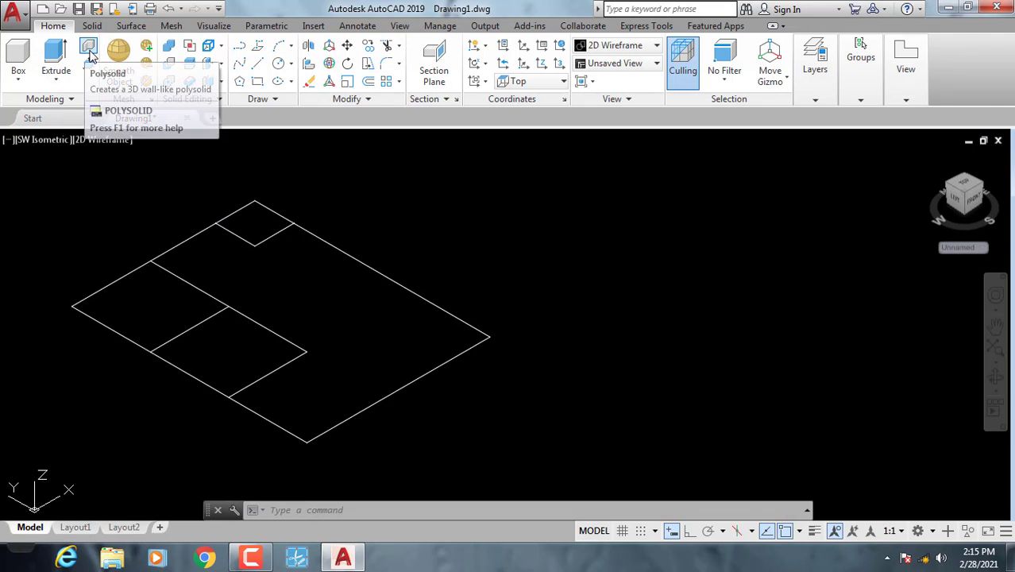
Start a polysolid with height 300, width 15 and Center justification
{"action": "left_click", "coordinate": [89, 50]}
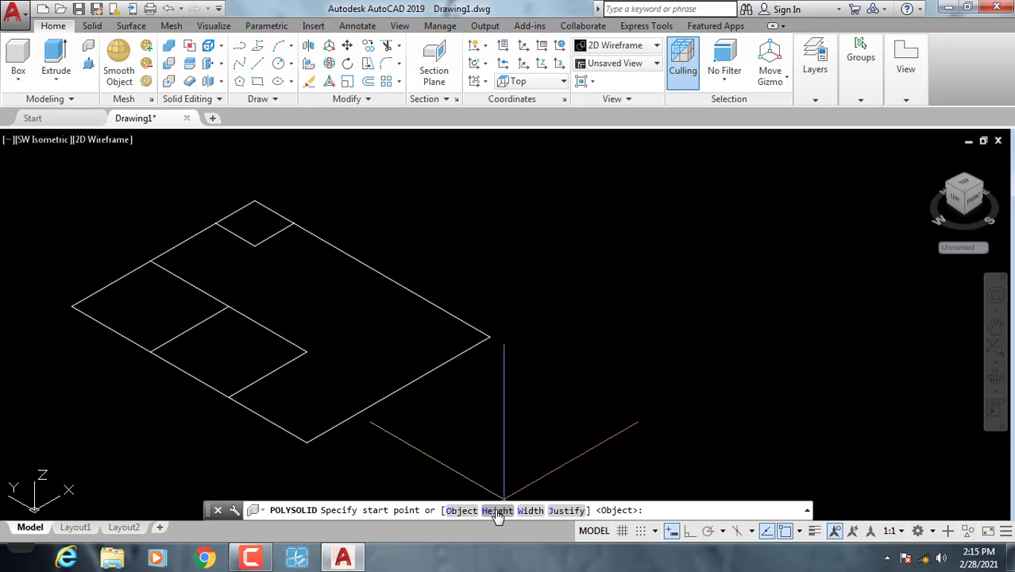
{"action": "left_click", "coordinate": [497, 510]}
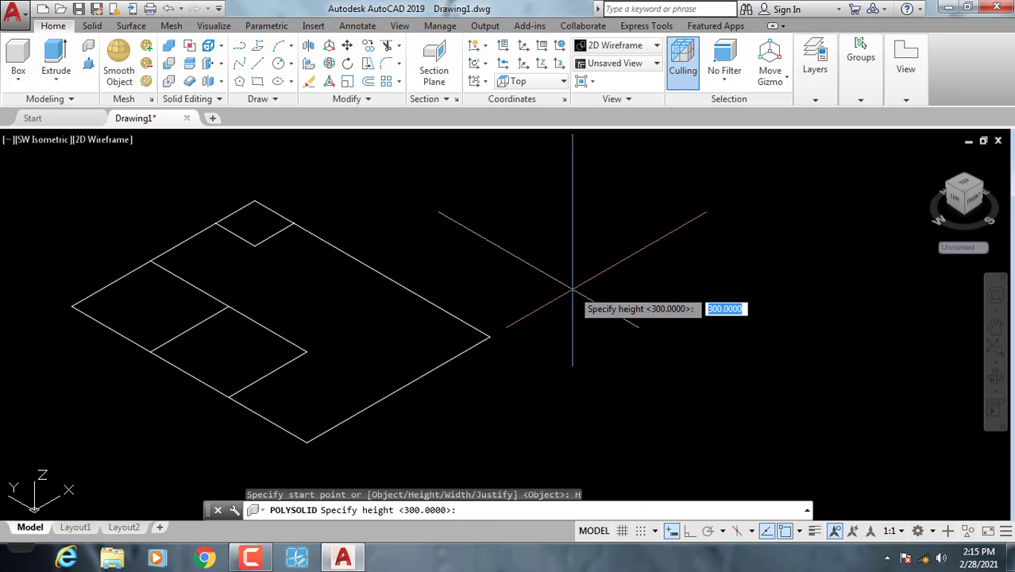
{"action": "type", "text": "300"}
{"action": "key", "text": "Return"}
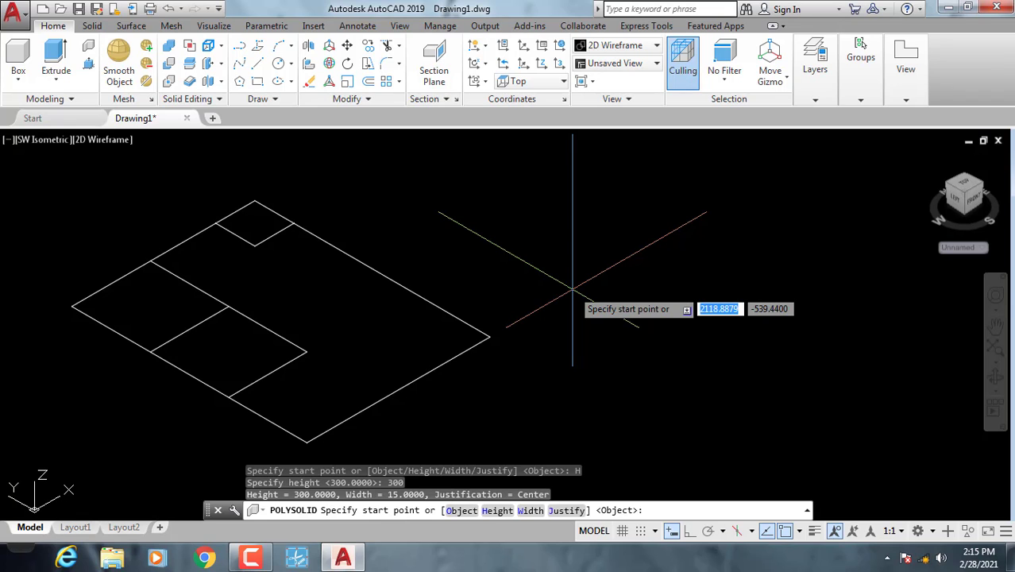
{"action": "left_click", "coordinate": [530, 510]}
{"action": "type", "text": "15"}
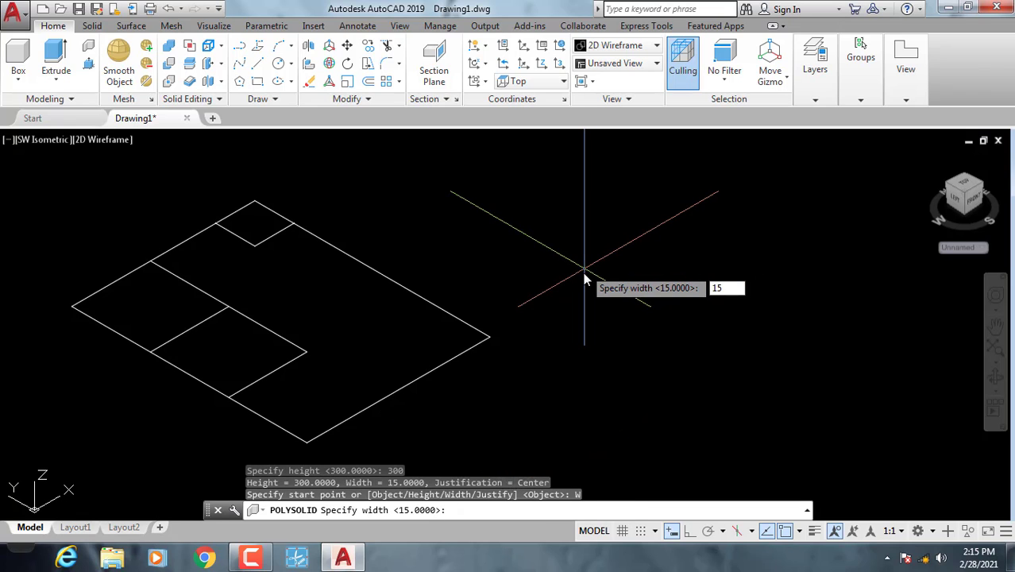
{"action": "key", "text": "Return"}
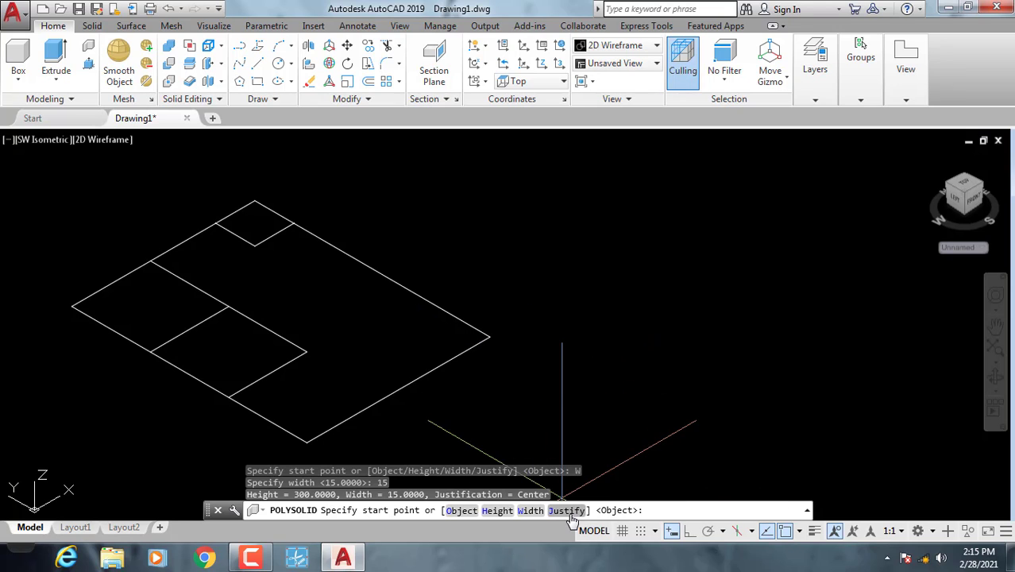
{"action": "left_click", "coordinate": [566, 511]}
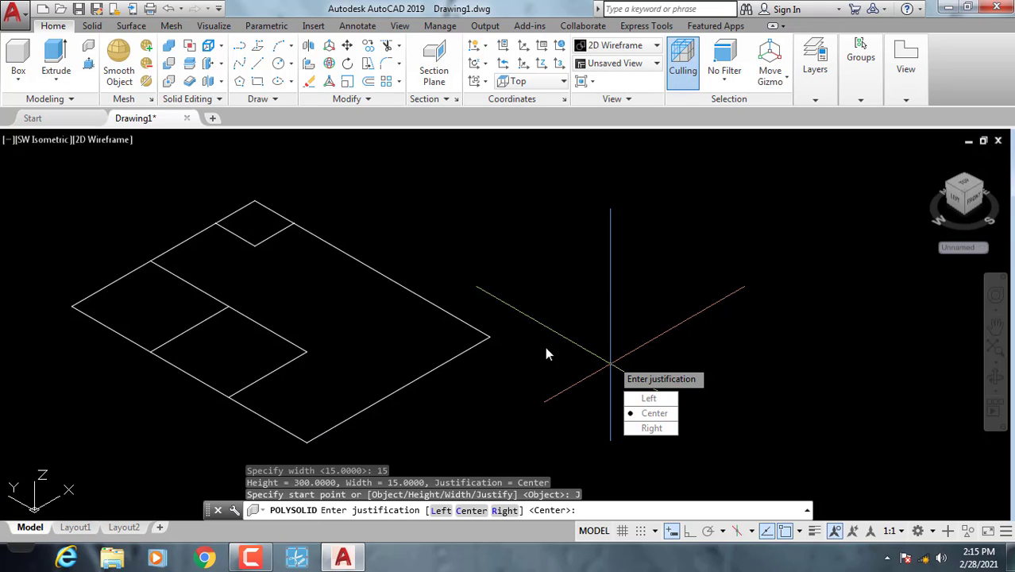
{"action": "left_click", "coordinate": [664, 418]}
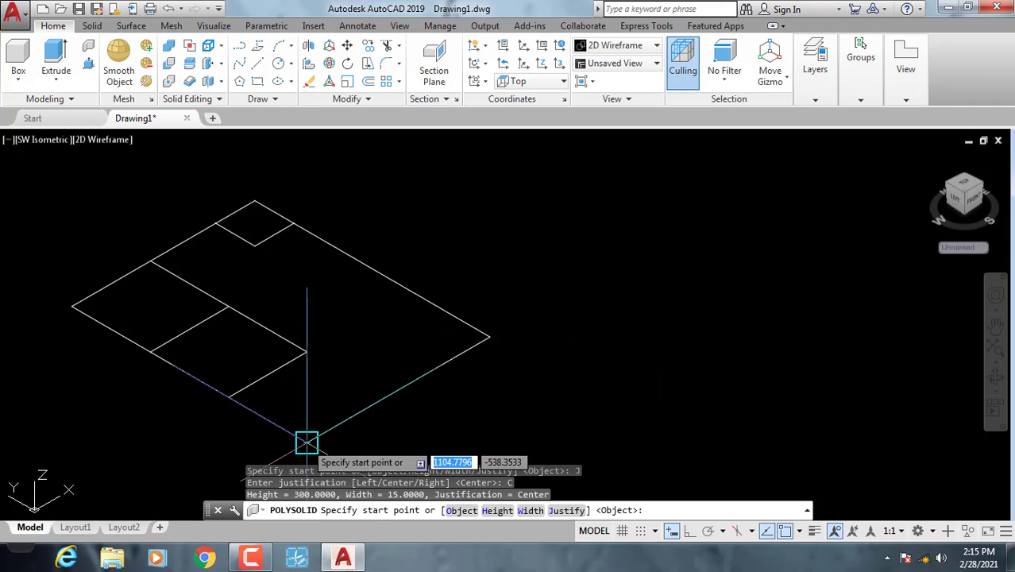
Run a polysolid wall from the plan's front corner along the left edge, back corner and right corner
{"action": "middle_click_drag", "start_coordinate": [307, 443], "coordinate": [394, 421]}
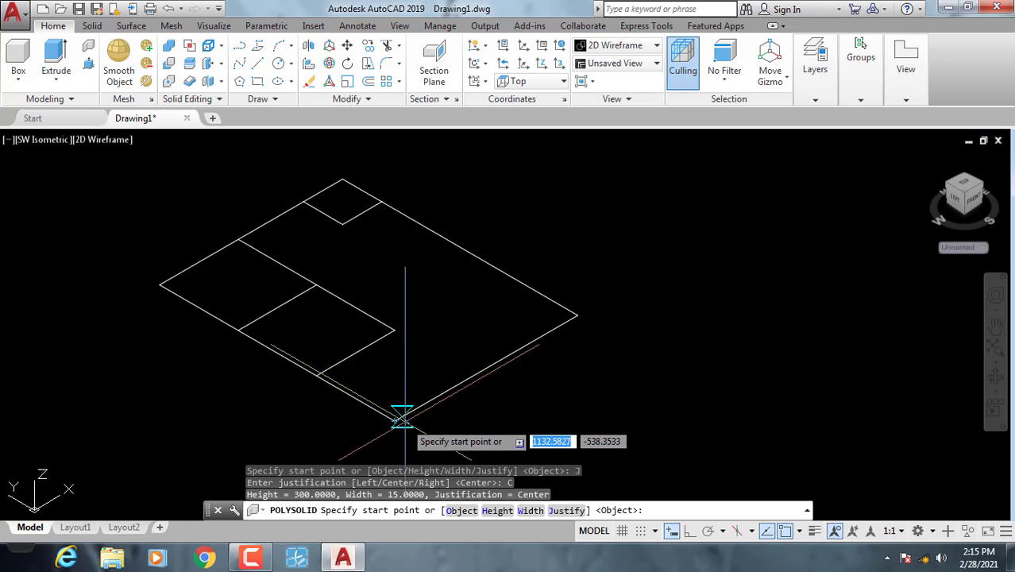
{"action": "left_click", "coordinate": [395, 421]}
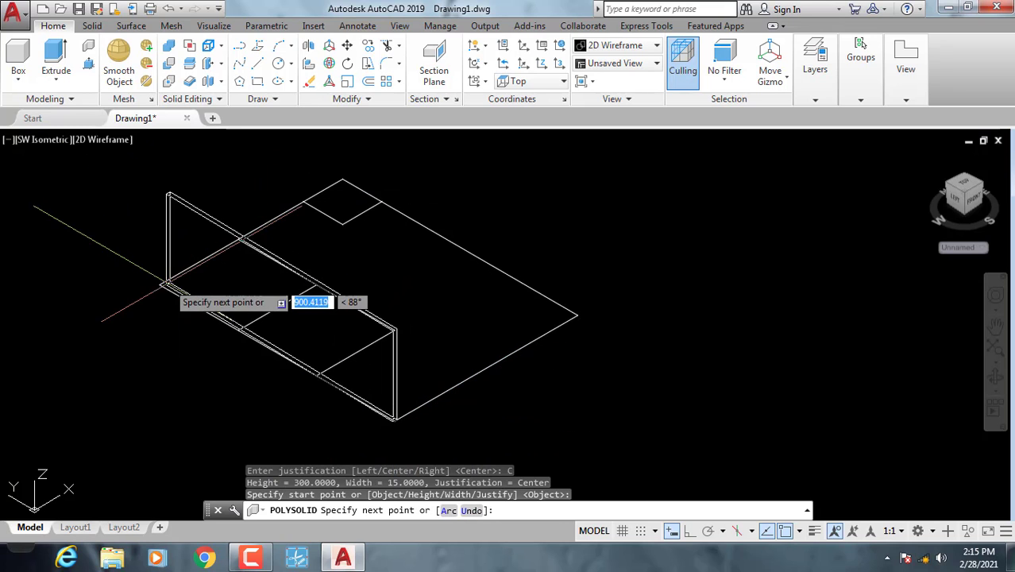
{"action": "left_click", "coordinate": [159, 284]}
{"action": "left_click", "coordinate": [334, 176]}
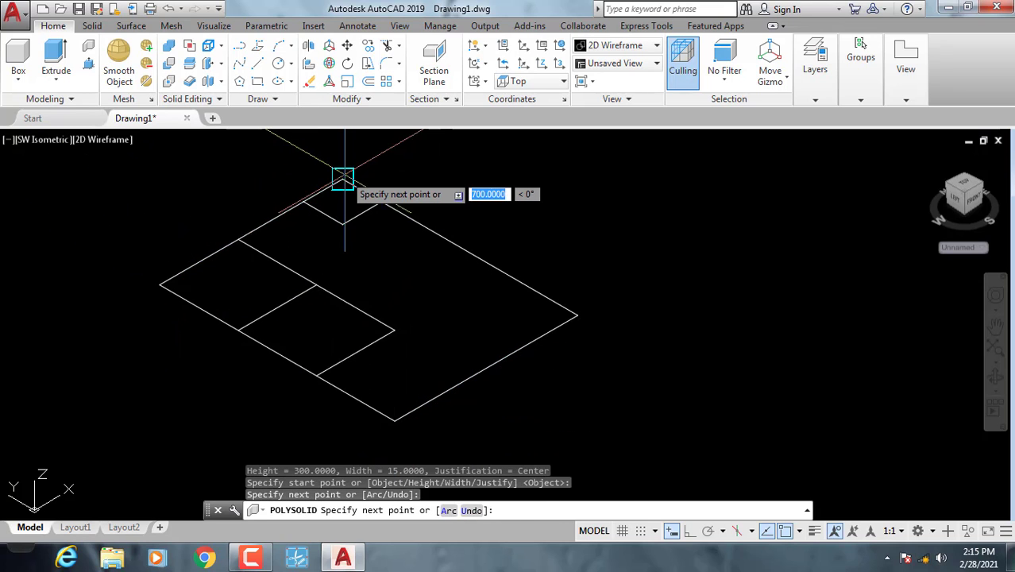
{"action": "left_click", "coordinate": [578, 315]}
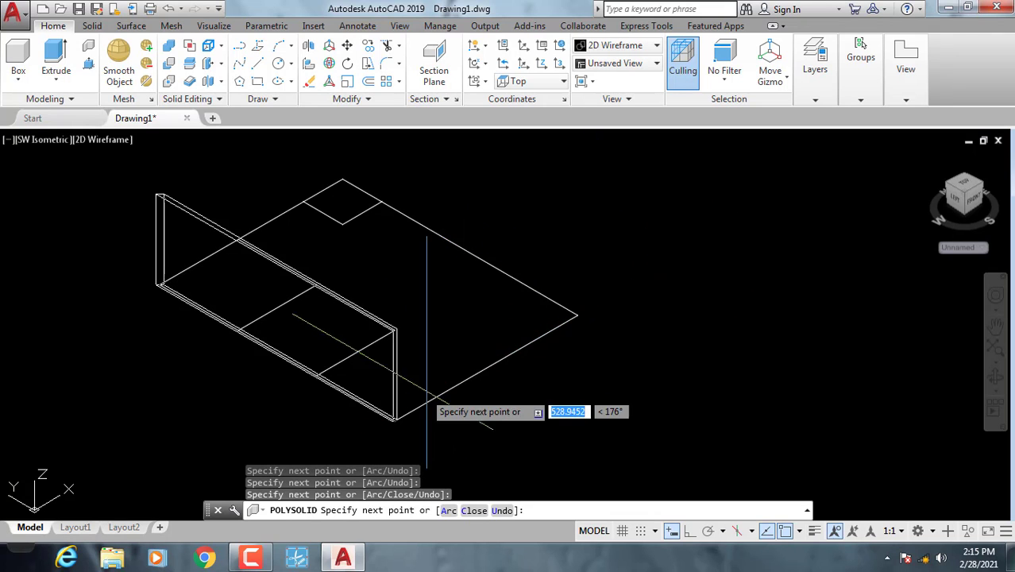
End the wall back at the starting corner and bring up the visual styles list
{"action": "scroll", "coordinate": [394, 426], "scroll_direction": "up", "scroll_amount": 3}
{"action": "scroll", "coordinate": [391, 413], "scroll_direction": "up", "scroll_amount": 2}
{"action": "left_click", "coordinate": [388, 401]}
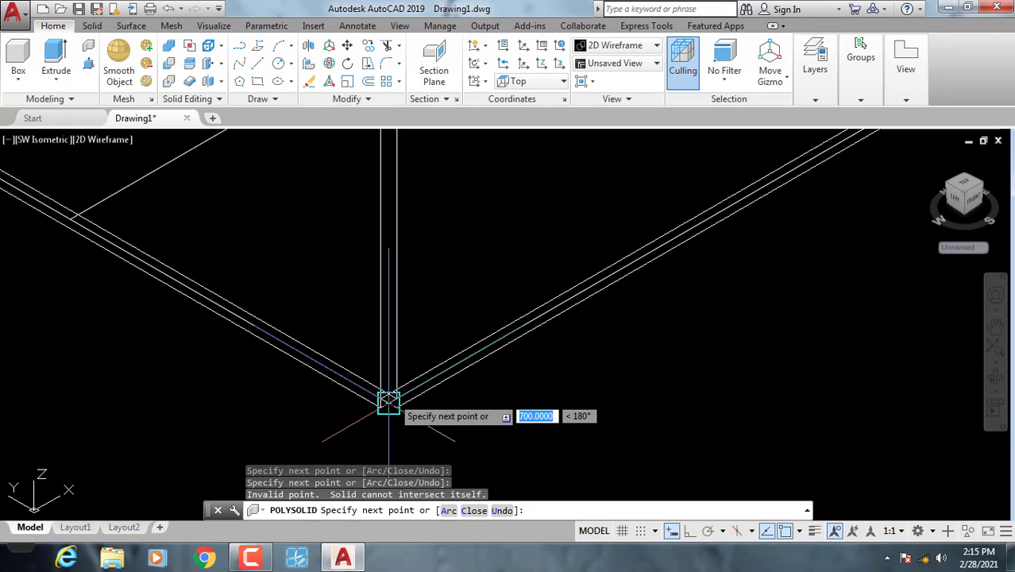
{"action": "key", "text": "Return"}
{"action": "scroll", "coordinate": [349, 333], "scroll_direction": "down", "scroll_amount": 3}
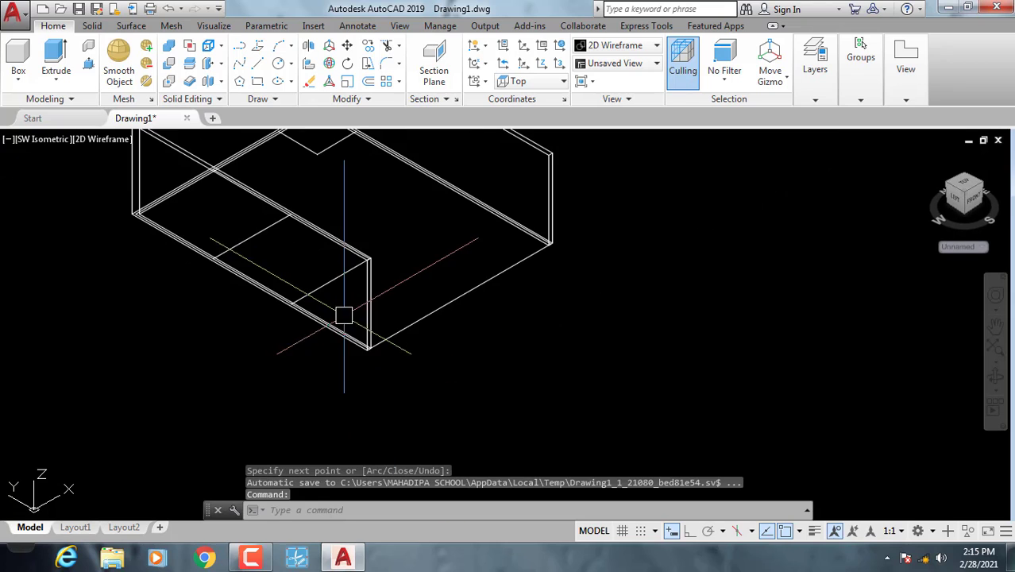
{"action": "left_click", "coordinate": [101, 139]}
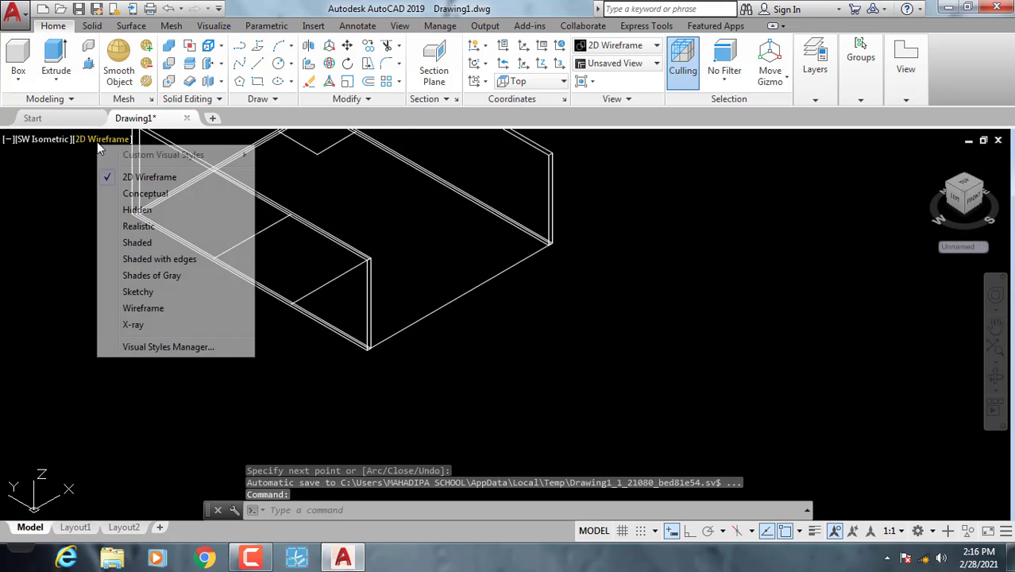
Shade the model in the Conceptual style and orbit to look into the open side
{"action": "left_click", "coordinate": [159, 190]}
{"action": "scroll", "coordinate": [545, 340], "scroll_direction": "down", "scroll_amount": 3}
{"action": "scroll", "coordinate": [746, 360], "scroll_direction": "up", "scroll_amount": 2}
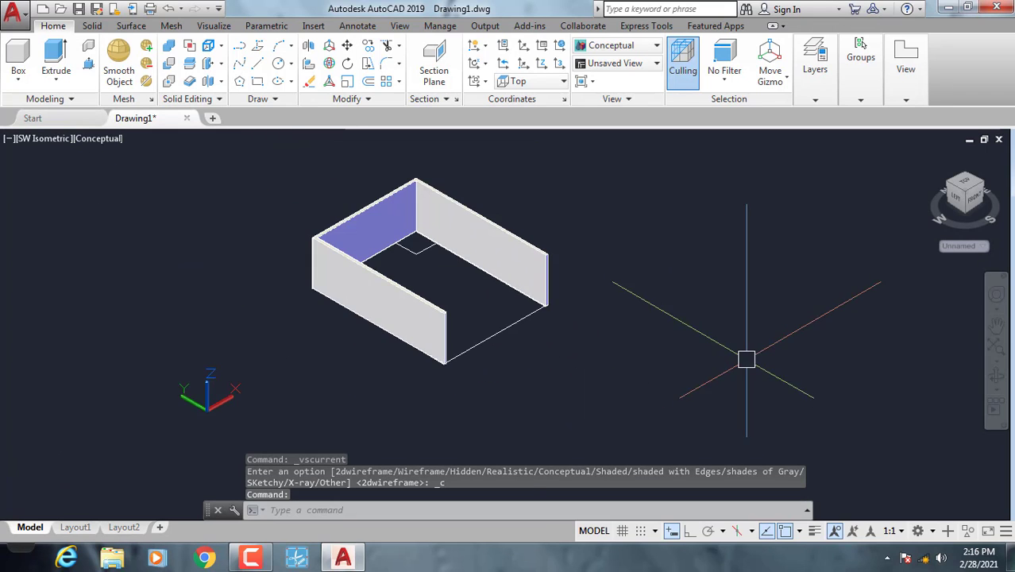
{"action": "middle_click_drag", "start_coordinate": [536, 332], "coordinate": [375, 343], "text": "shift"}
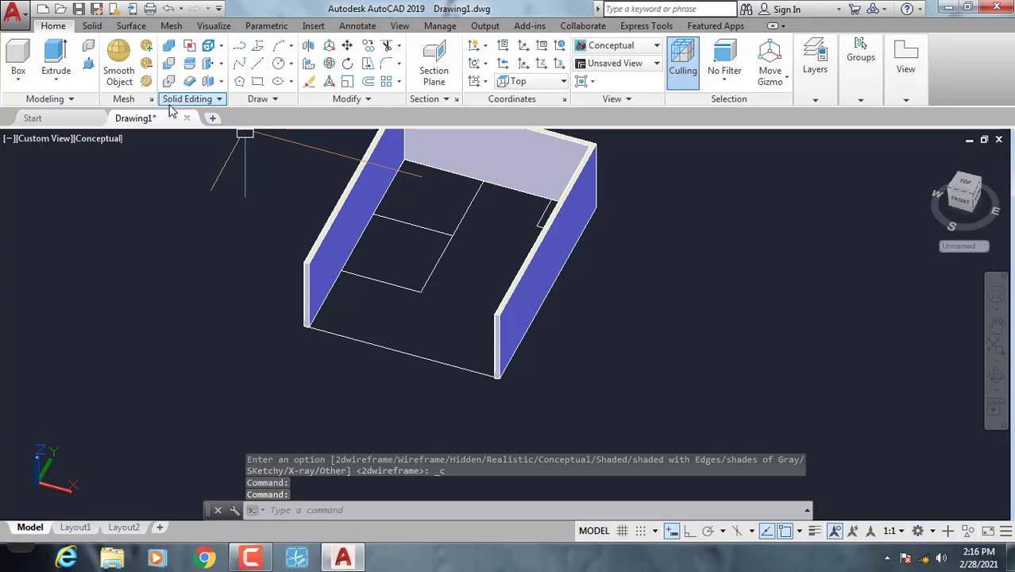
Close the box's open side with a fourth polysolid wall between its two corners
{"action": "left_click", "coordinate": [88, 50]}
{"action": "scroll", "coordinate": [245, 330], "scroll_direction": "up", "scroll_amount": 3}
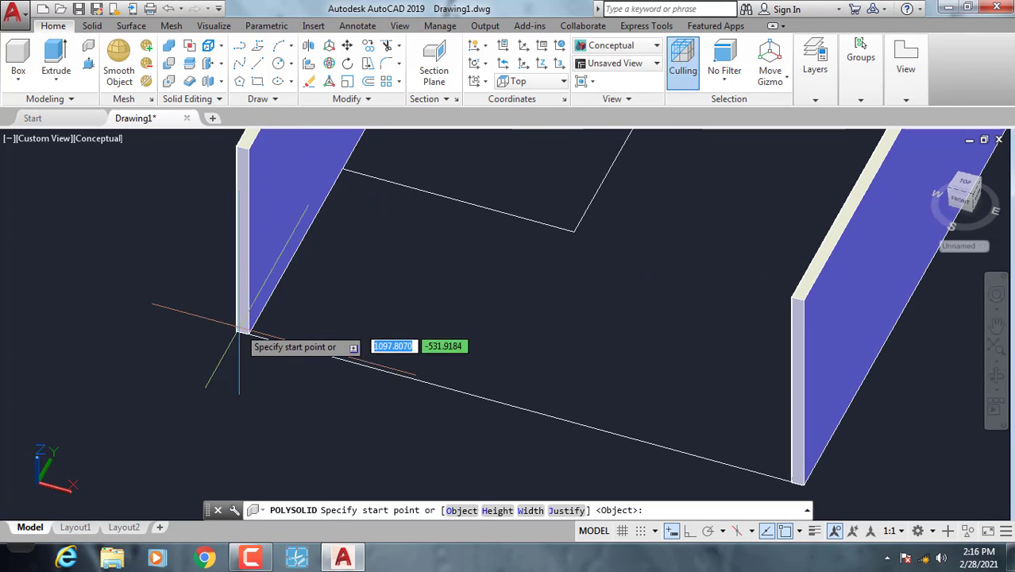
{"action": "left_click", "coordinate": [238, 331]}
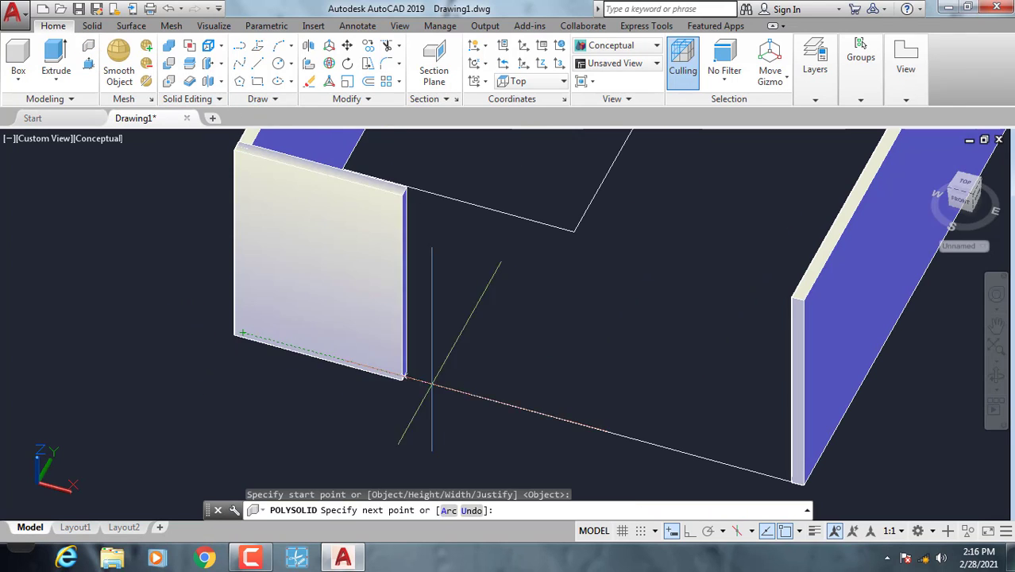
{"action": "left_click", "coordinate": [802, 482]}
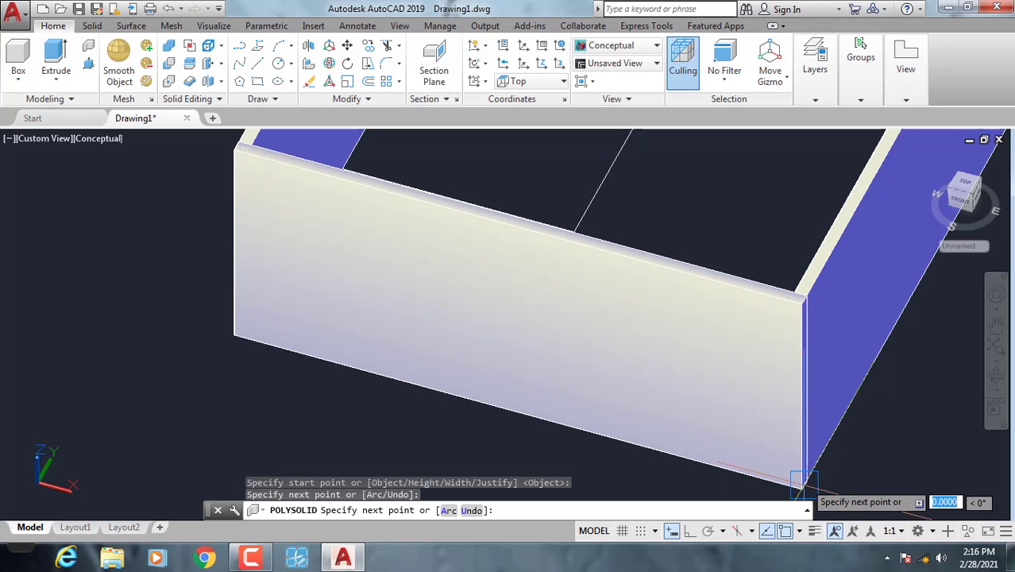
{"action": "key", "text": "Return"}
{"action": "scroll", "coordinate": [634, 419], "scroll_direction": "down", "scroll_amount": 2}
{"action": "scroll", "coordinate": [580, 378], "scroll_direction": "down", "scroll_amount": 2}
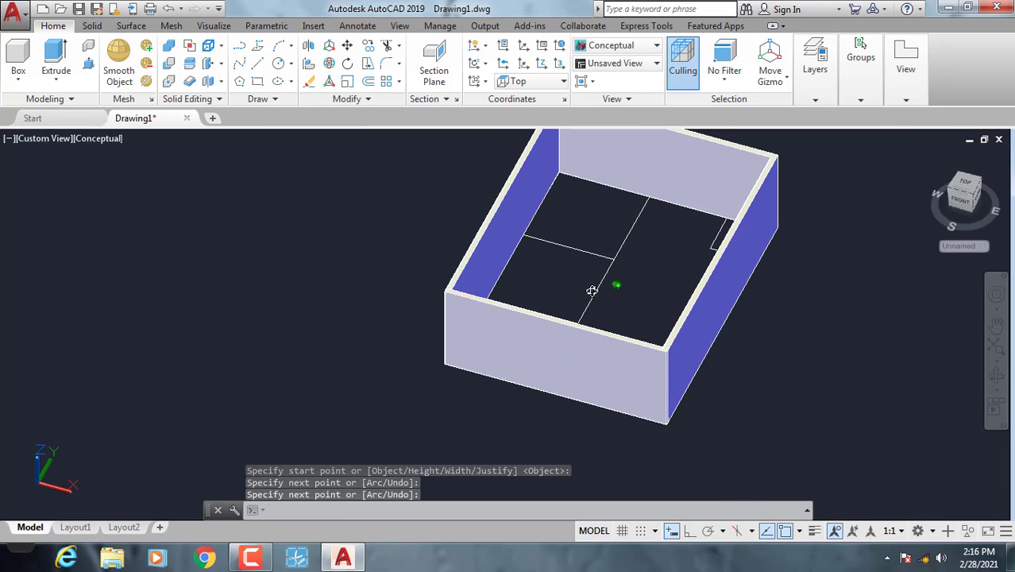
{"action": "mouse_move", "coordinate": [592, 291]}
{"action": "middle_mouse_down", "text": "shift"}
{"action": "mouse_move", "coordinate": [525, 320]}
{"action": "mouse_move", "coordinate": [422, 331]}
{"action": "mouse_move", "coordinate": [409, 321]}
{"action": "middle_mouse_up", "text": "shift"}
{"action": "scroll", "coordinate": [533, 302], "scroll_direction": "up", "scroll_amount": 3}
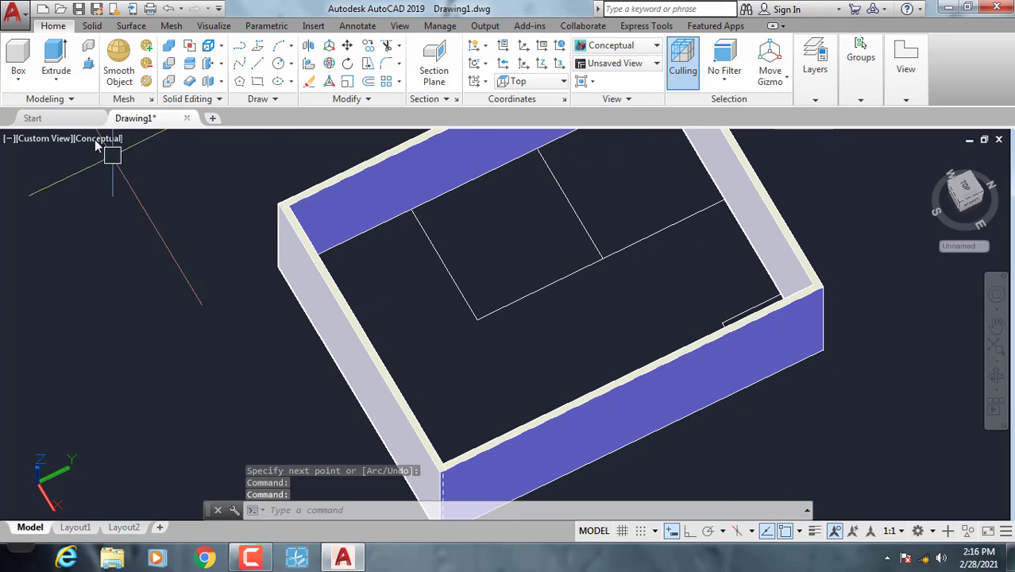
Draw an L-shaped interior wall from the far wall to the right outer wall, viewed from above
{"action": "left_click", "coordinate": [89, 48]}
{"action": "left_click", "coordinate": [409, 210]}
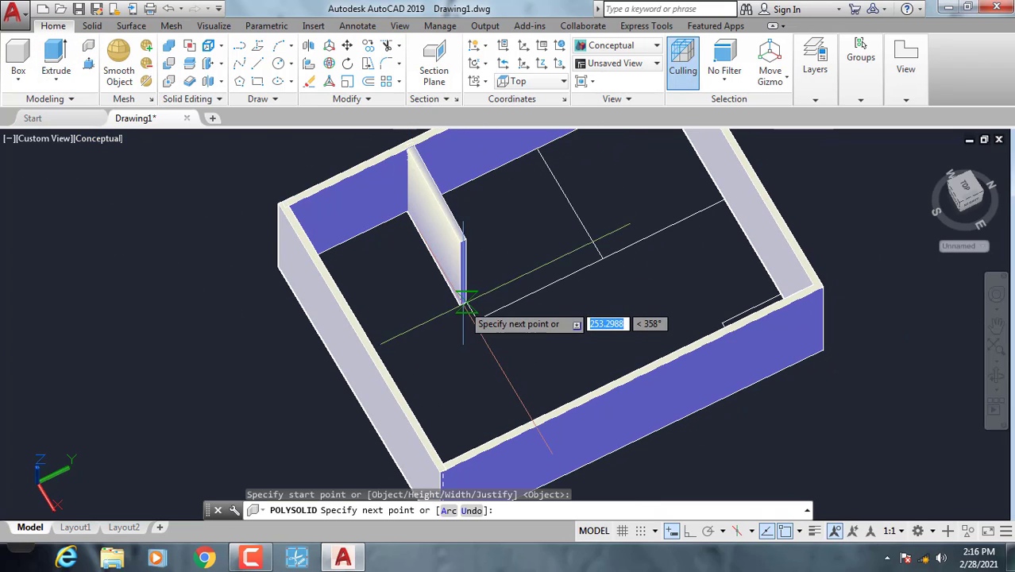
{"action": "left_click", "coordinate": [472, 318]}
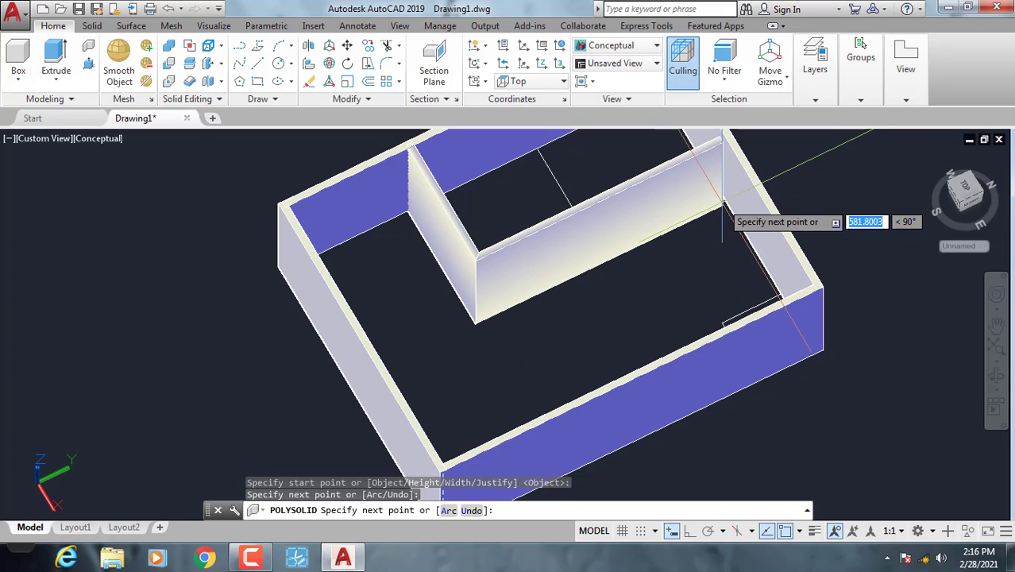
{"action": "left_click", "coordinate": [722, 205]}
{"action": "key", "text": "Return"}
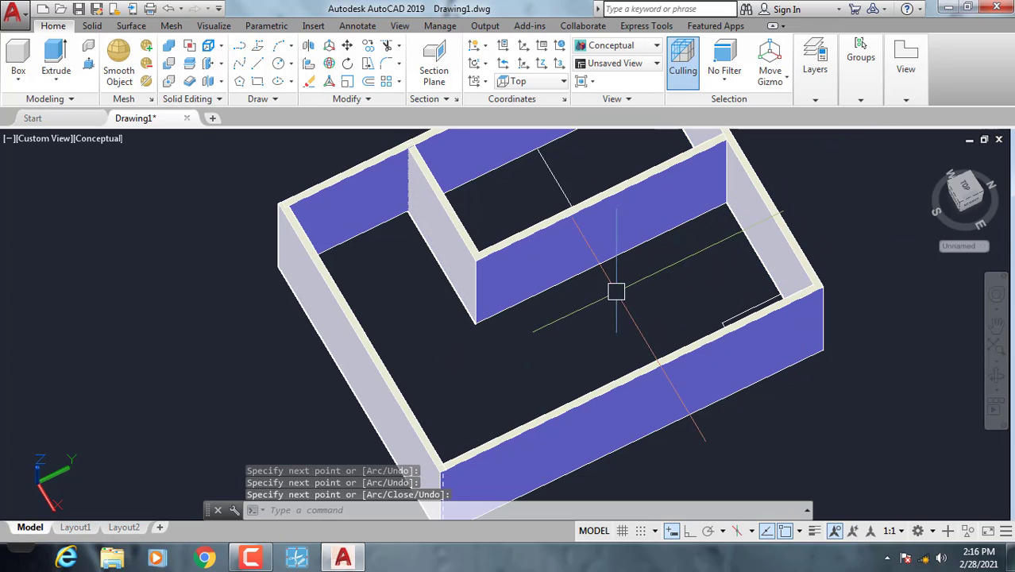
{"action": "middle_click_drag", "start_coordinate": [617, 291], "coordinate": [623, 317], "text": "shift"}
{"action": "key", "text": "Return"}
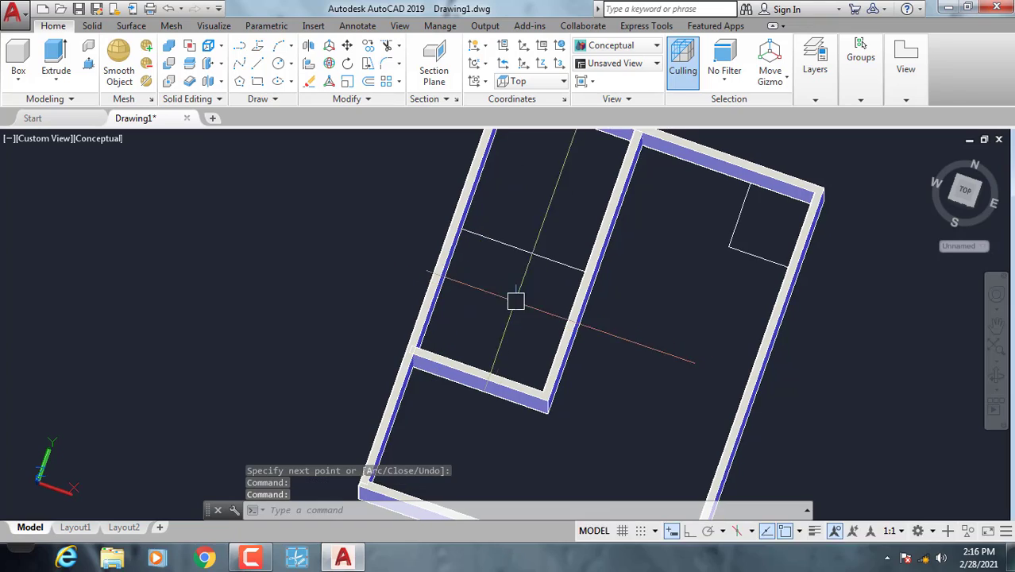
{"action": "mouse_move", "coordinate": [516, 300]}
{"action": "middle_mouse_down", "text": "shift"}
{"action": "mouse_move", "coordinate": [460, 313]}
{"action": "mouse_move", "coordinate": [545, 290]}
{"action": "middle_mouse_up", "text": "shift"}
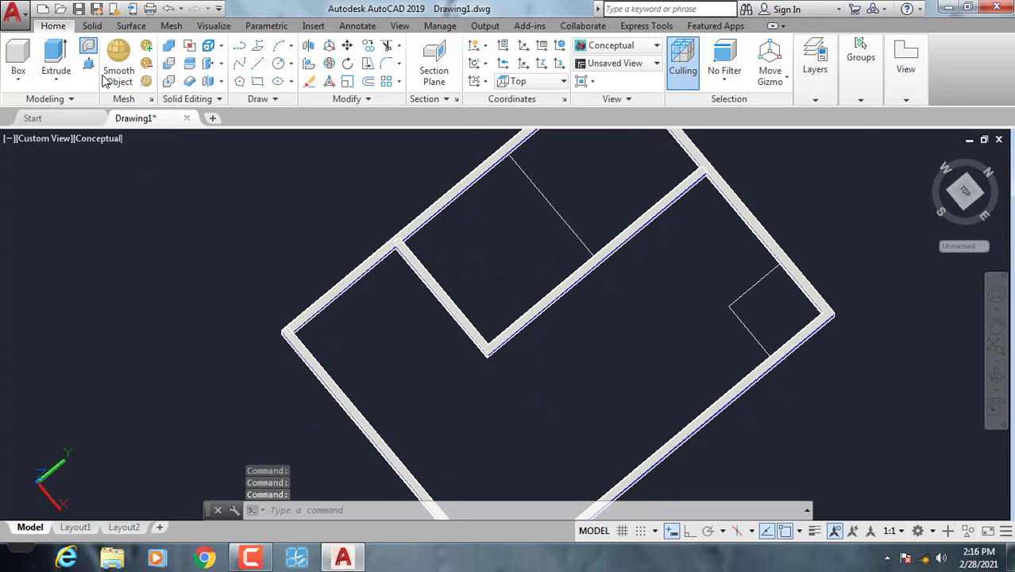
Add a partition wall running from the upper wall to the L-shaped wall
{"action": "left_click", "coordinate": [89, 45]}
{"action": "scroll", "coordinate": [548, 272], "scroll_direction": "up", "scroll_amount": 5}
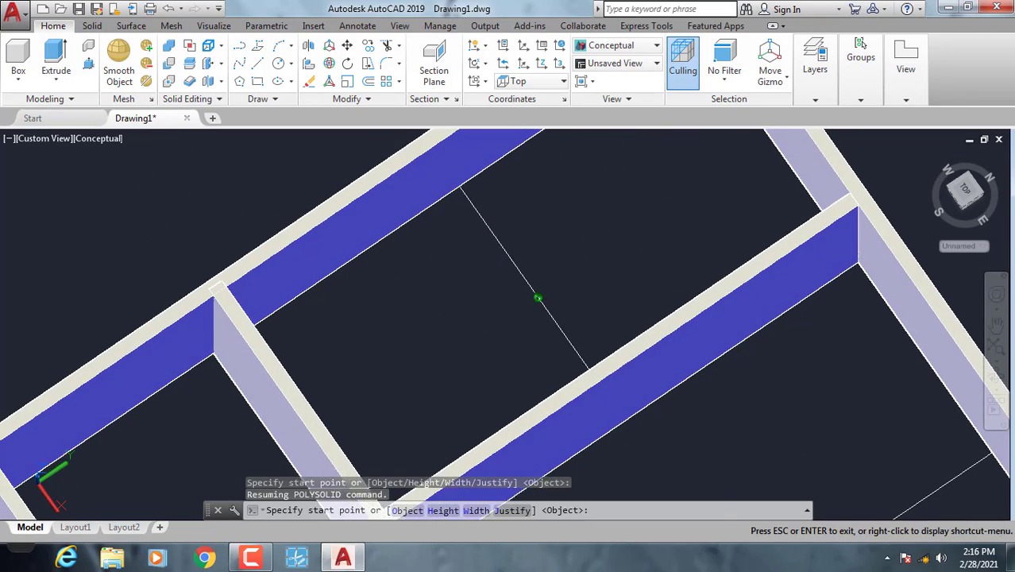
{"action": "left_click", "coordinate": [455, 194]}
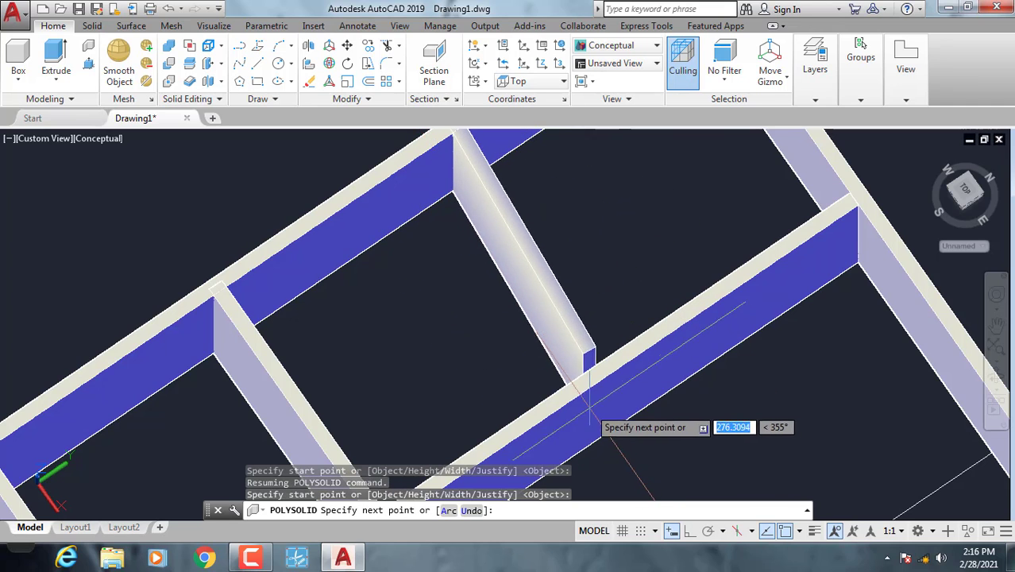
{"action": "left_click", "coordinate": [623, 427]}
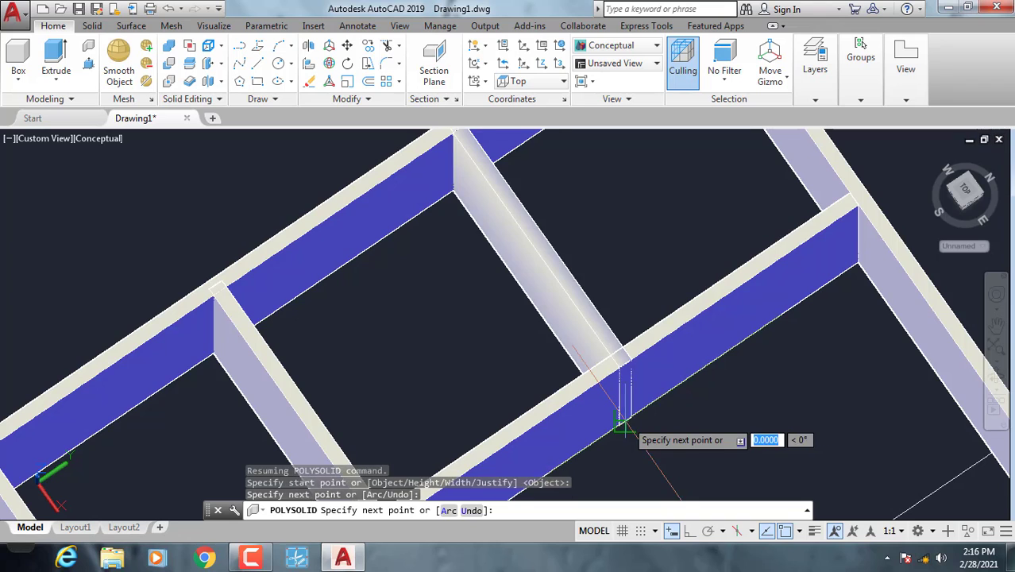
{"action": "key", "text": "Return"}
{"action": "scroll", "coordinate": [647, 409], "scroll_direction": "down", "scroll_amount": 5}
{"action": "middle_click_drag", "start_coordinate": [648, 413], "coordinate": [646, 374], "text": "shift"}
{"action": "scroll", "coordinate": [646, 374], "scroll_direction": "up", "scroll_amount": 5}
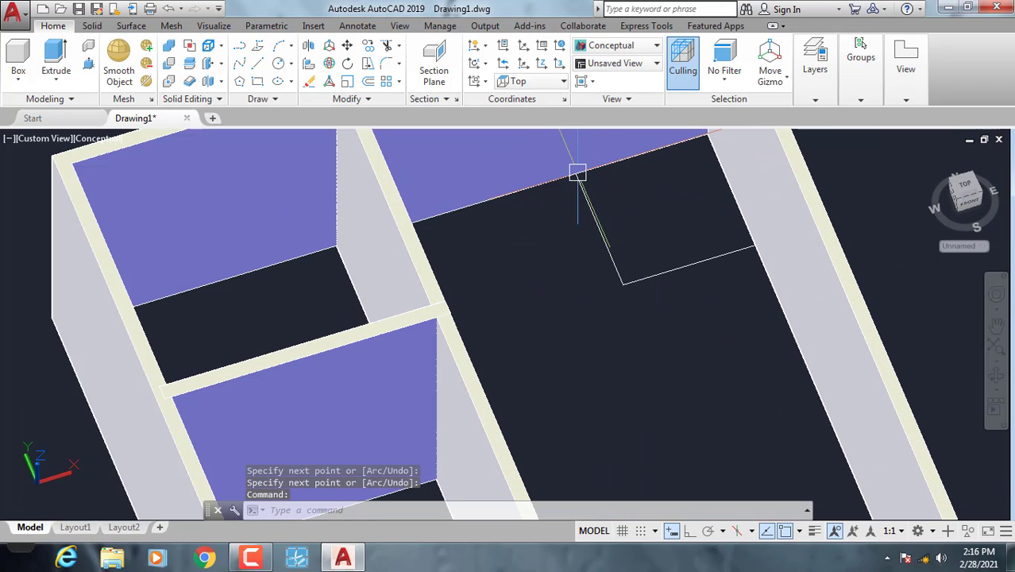
Close off the small corner room with a wall from the square's corner to the outer wall
{"action": "left_click", "coordinate": [88, 47]}
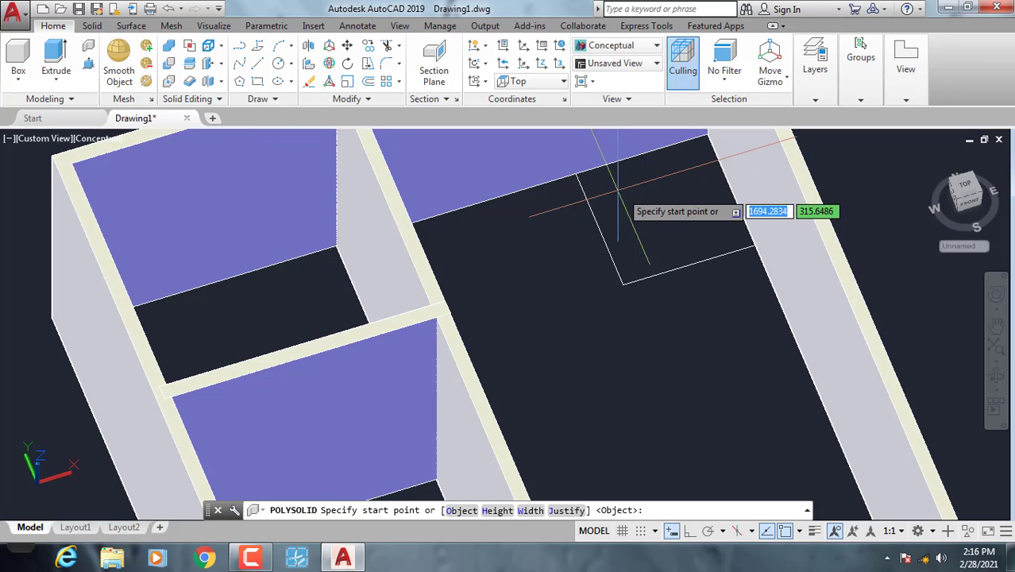
{"action": "left_click", "coordinate": [573, 167]}
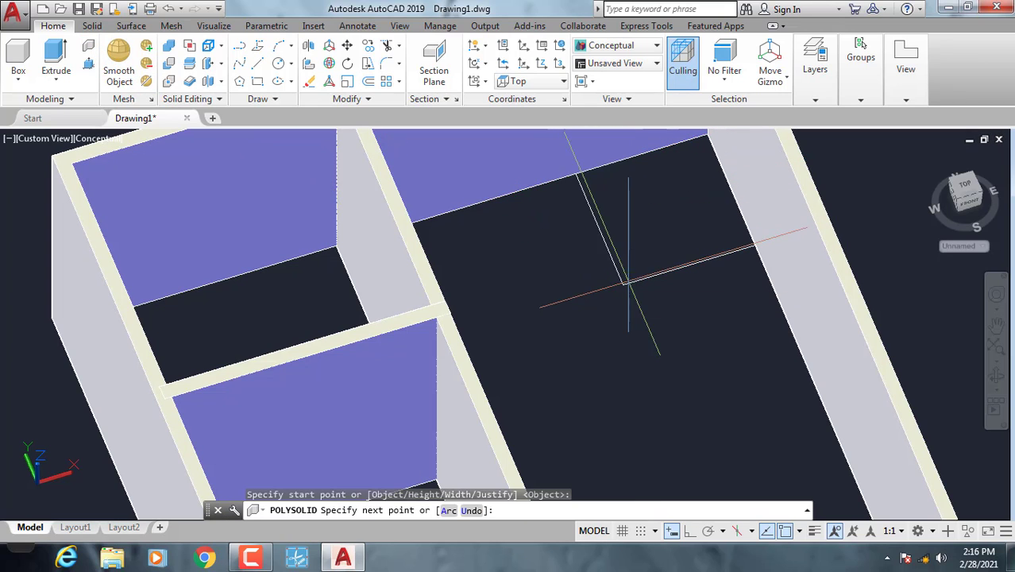
{"action": "left_click", "coordinate": [758, 246]}
{"action": "key", "text": "Return"}
{"action": "scroll", "coordinate": [707, 287], "scroll_direction": "down", "scroll_amount": 5}
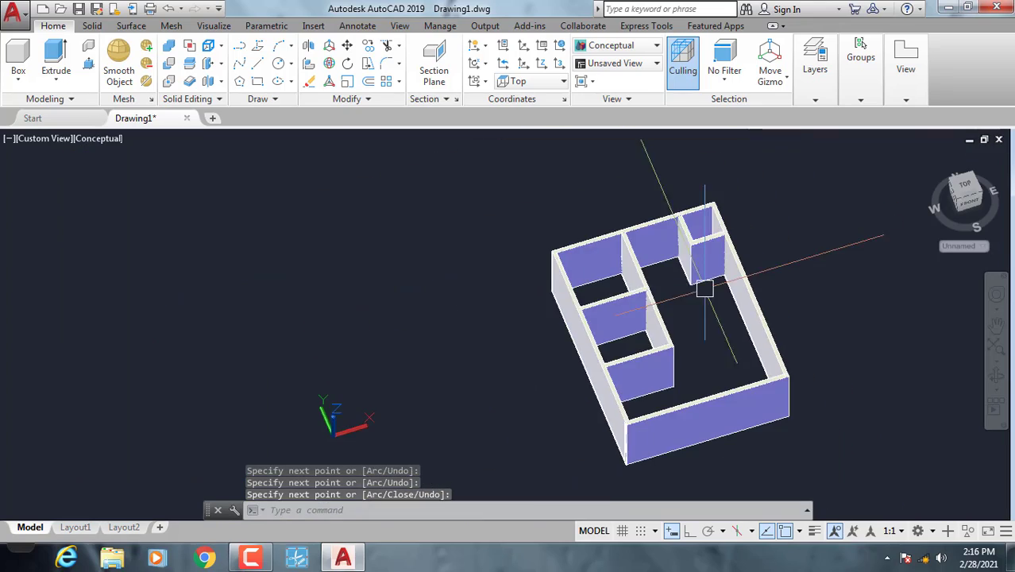
{"action": "mouse_move", "coordinate": [707, 288]}
{"action": "middle_mouse_down", "text": "shift"}
{"action": "mouse_move", "coordinate": [508, 279]}
{"action": "mouse_move", "coordinate": [507, 293]}
{"action": "mouse_move", "coordinate": [651, 301]}
{"action": "mouse_move", "coordinate": [675, 313]}
{"action": "mouse_move", "coordinate": [671, 292]}
{"action": "mouse_move", "coordinate": [699, 285]}
{"action": "mouse_move", "coordinate": [637, 265]}
{"action": "mouse_move", "coordinate": [589, 283]}
{"action": "mouse_move", "coordinate": [599, 297]}
{"action": "mouse_move", "coordinate": [431, 281]}
{"action": "mouse_move", "coordinate": [431, 295]}
{"action": "mouse_move", "coordinate": [383, 301]}
{"action": "mouse_move", "coordinate": [346, 290]}
{"action": "middle_mouse_up", "text": "shift"}
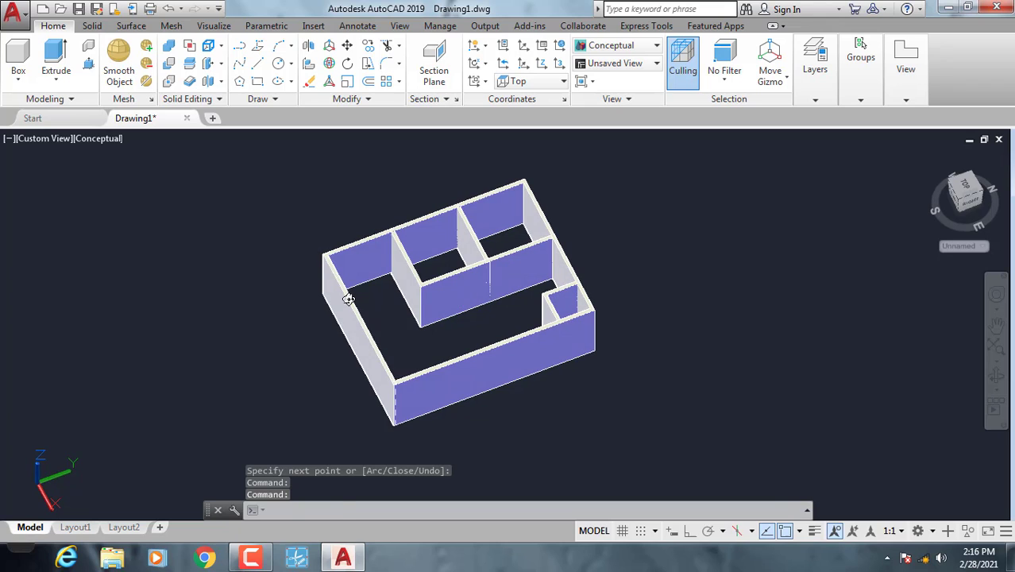
Switch to the SW Isometric view and shift the walled model to the viewport's left side
{"action": "scroll", "coordinate": [429, 306], "scroll_direction": "up", "scroll_amount": 3}
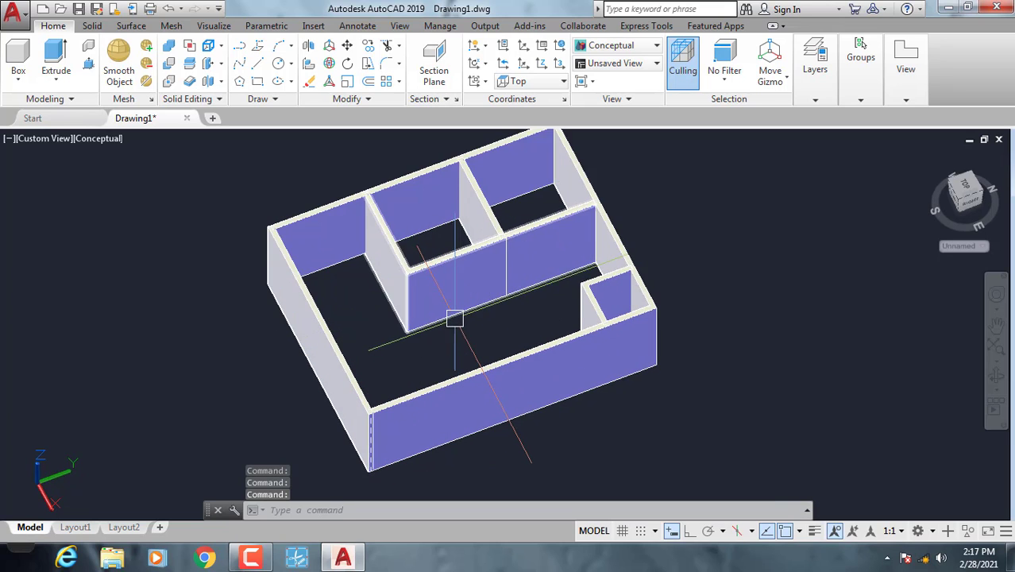
{"action": "mouse_move", "coordinate": [453, 318]}
{"action": "middle_mouse_down"}
{"action": "mouse_move", "coordinate": [340, 340]}
{"action": "mouse_move", "coordinate": [460, 329]}
{"action": "mouse_move", "coordinate": [255, 342]}
{"action": "middle_mouse_up"}
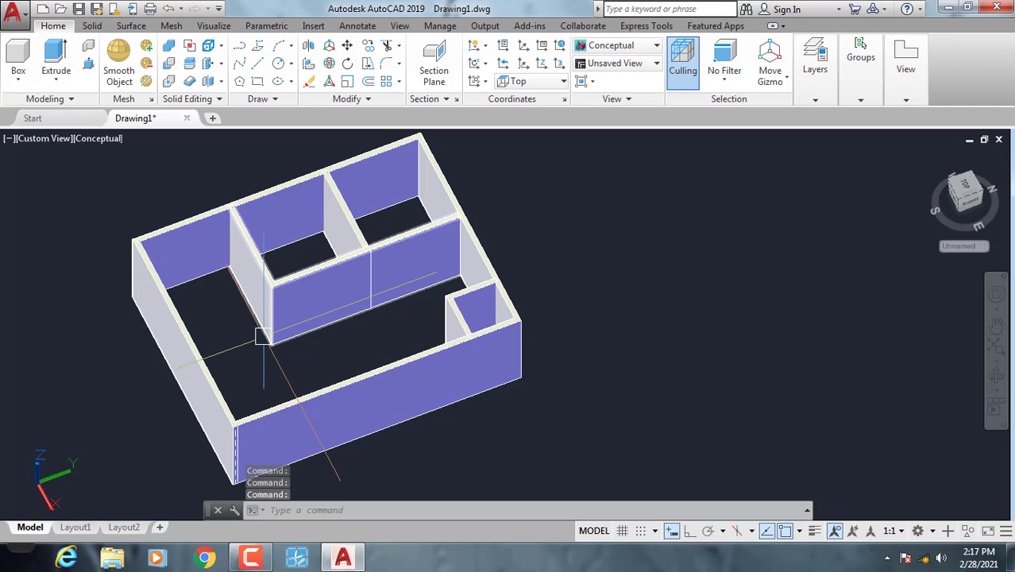
{"action": "left_click", "coordinate": [28, 143]}
{"action": "left_click", "coordinate": [92, 272]}
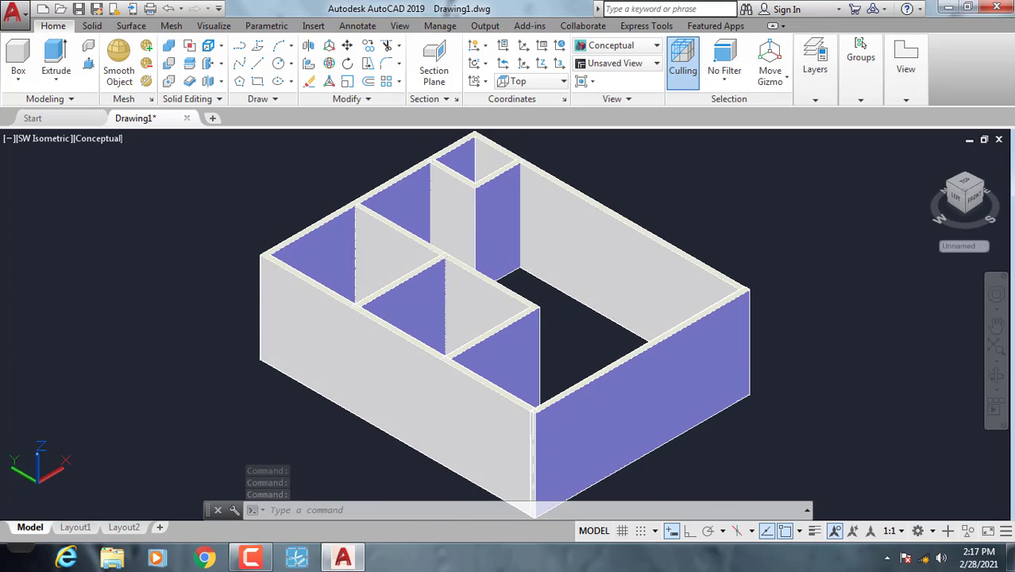
{"action": "middle_click_drag", "start_coordinate": [573, 335], "coordinate": [242, 294]}
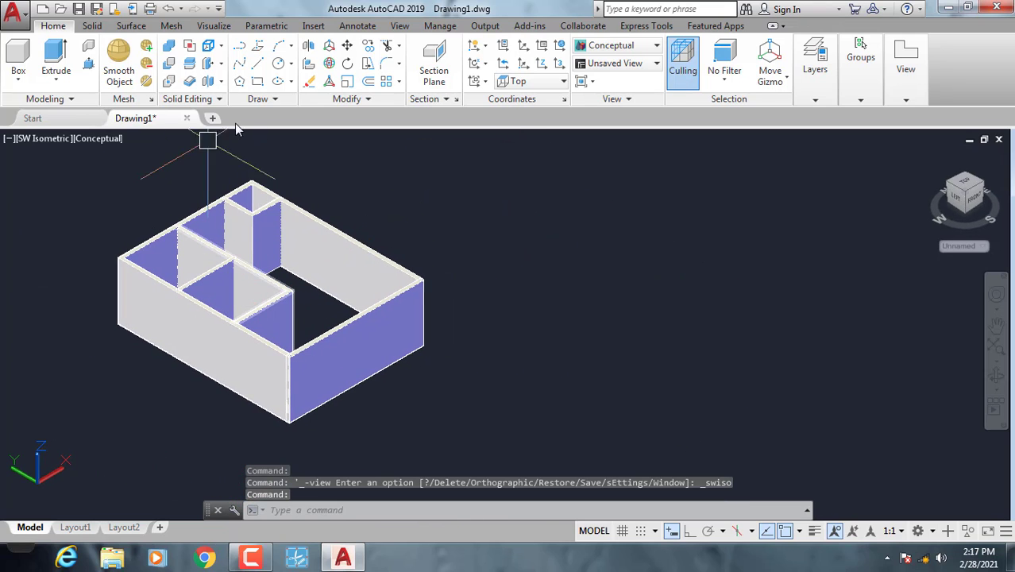
Draw the square outline with RECTANG and a small inner rectangle at its top corner
{"action": "left_click", "coordinate": [256, 82]}
{"action": "left_click", "coordinate": [667, 388]}
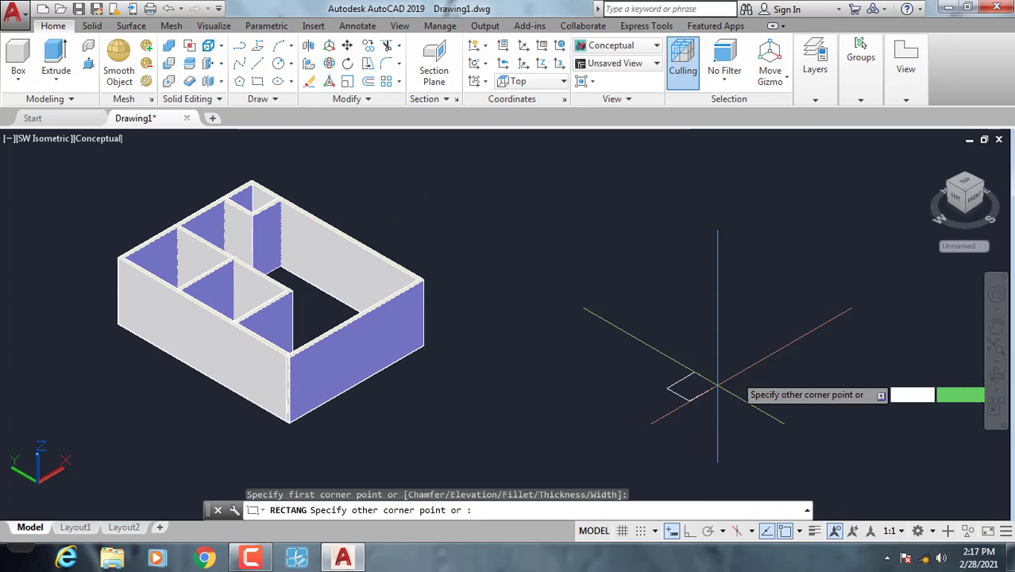
{"action": "left_click", "coordinate": [646, 202]}
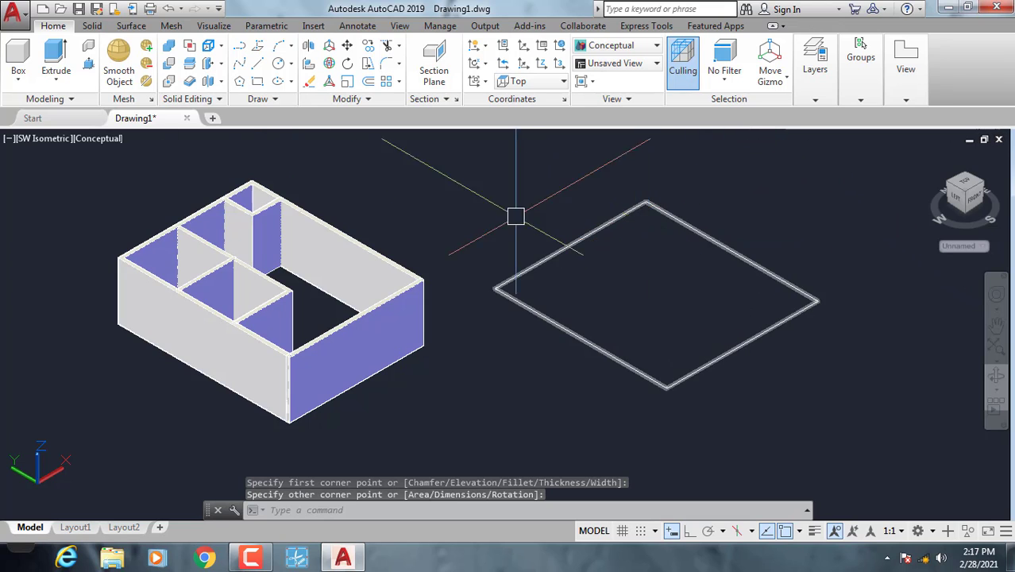
{"action": "key", "text": "Return"}
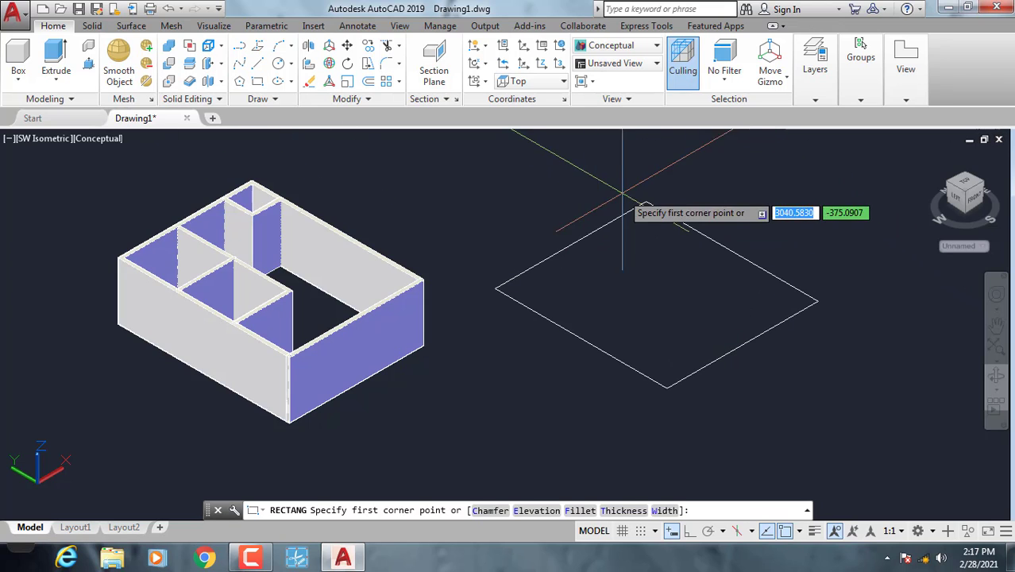
{"action": "left_click", "coordinate": [646, 203]}
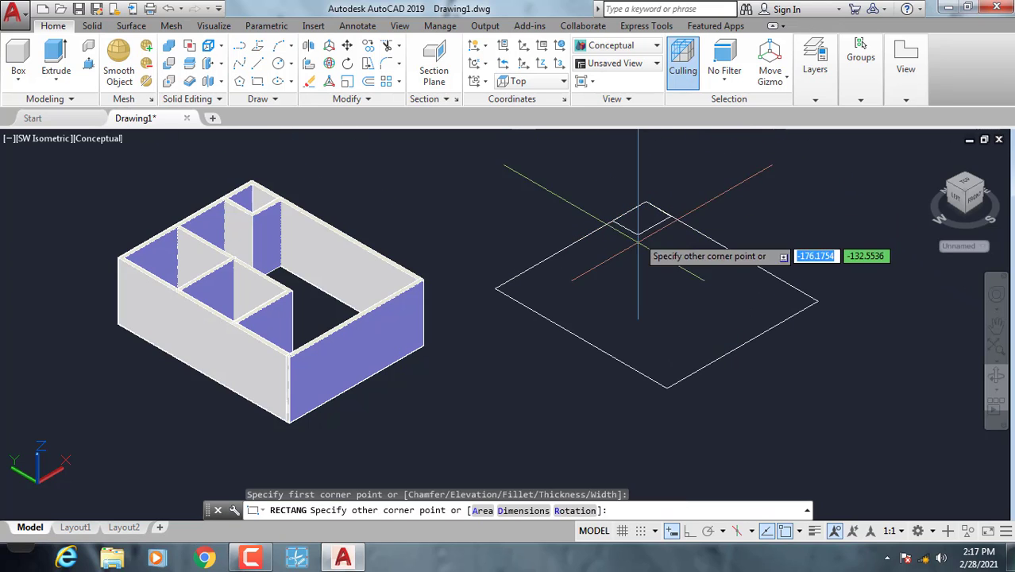
{"action": "left_click", "coordinate": [659, 280]}
Frame the new outline in the view and cancel the unfinished room rectangle
{"action": "key", "text": "Return"}
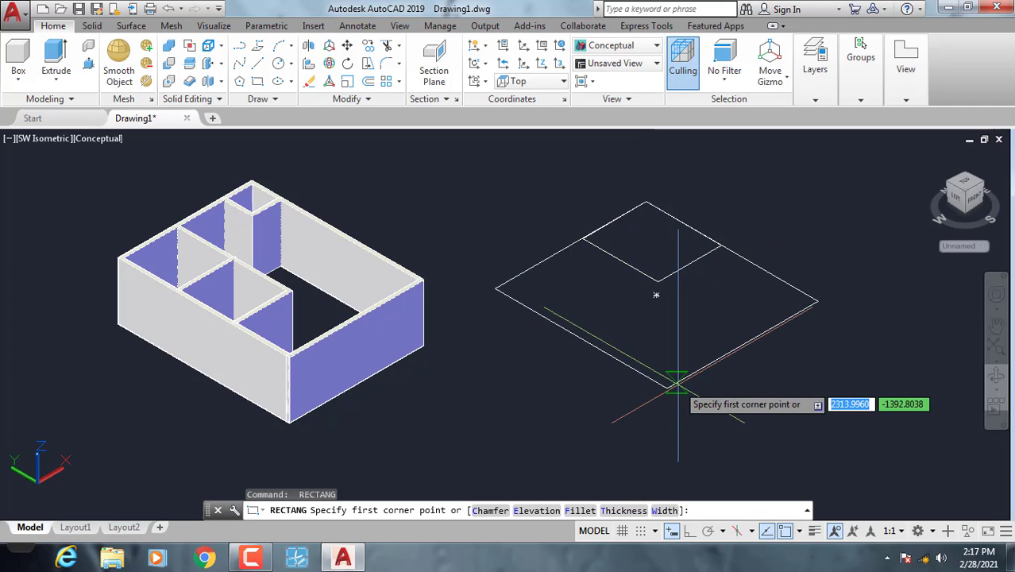
{"action": "left_click", "coordinate": [656, 292]}
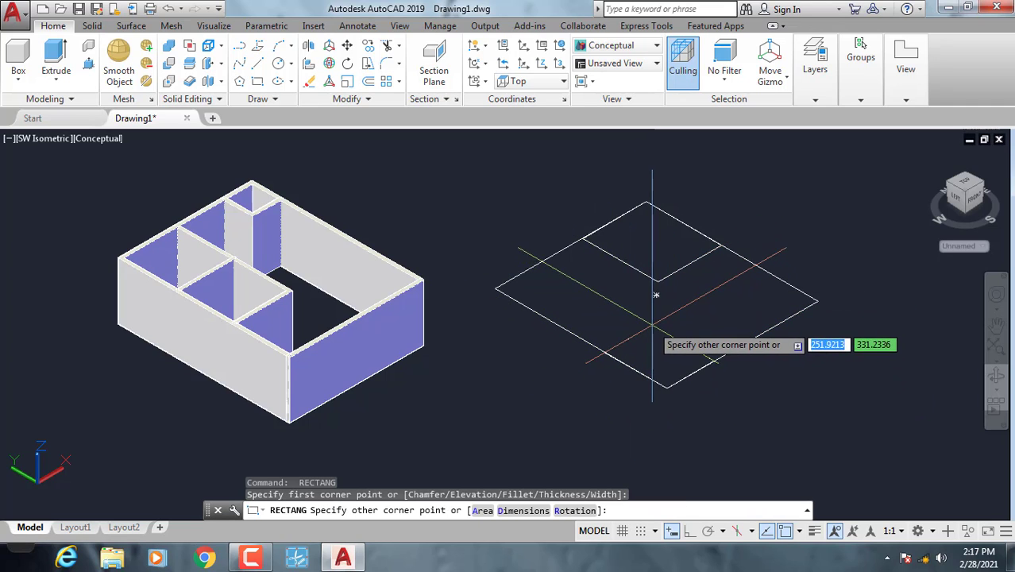
{"action": "scroll", "coordinate": [656, 293], "scroll_direction": "up", "scroll_amount": 2}
{"action": "mouse_move", "coordinate": [656, 318]}
{"action": "middle_mouse_down"}
{"action": "mouse_move", "coordinate": [659, 354]}
{"action": "mouse_move", "coordinate": [608, 373]}
{"action": "mouse_move", "coordinate": [632, 329]}
{"action": "middle_mouse_up"}
{"action": "key", "text": "Escape"}
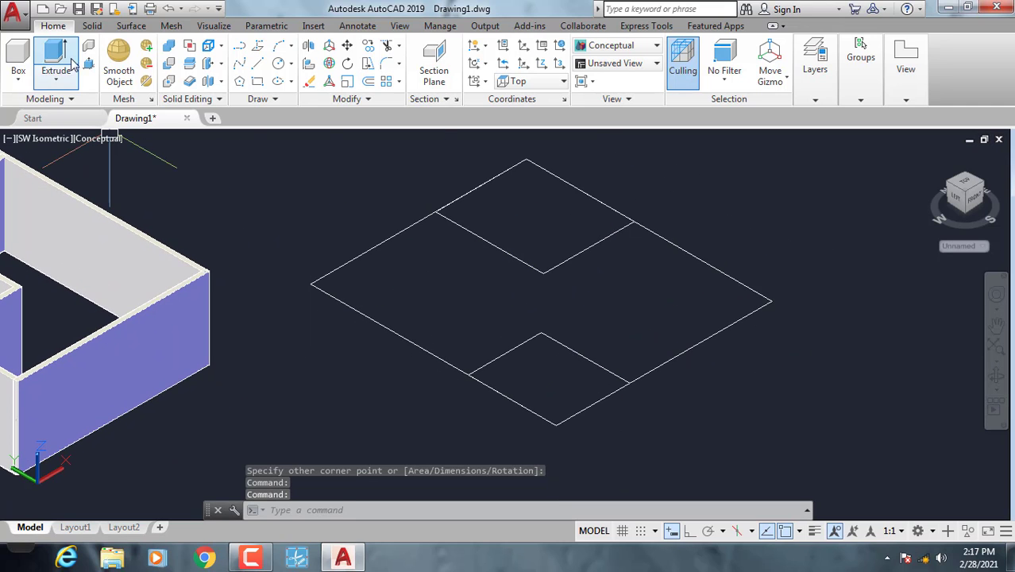
Start a polysolid with height 300, width 15, centre justification, using the Object option
{"action": "left_click", "coordinate": [86, 48]}
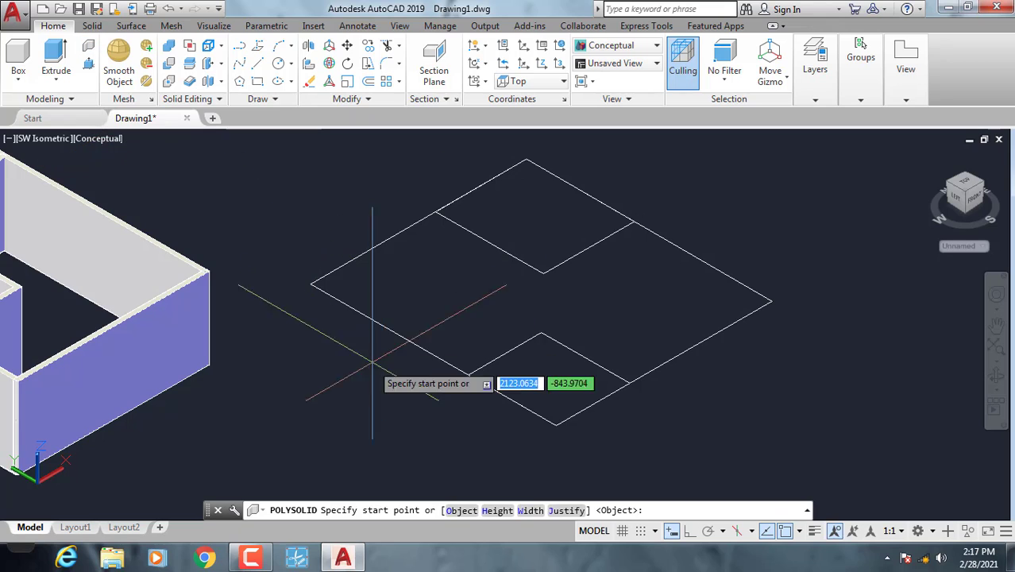
{"action": "left_click", "coordinate": [495, 511]}
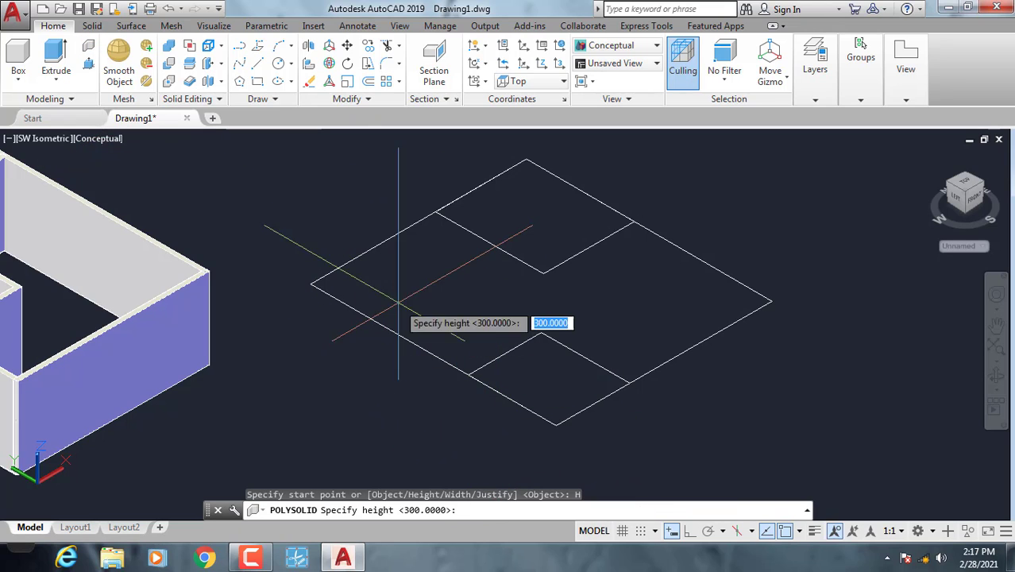
{"action": "key", "text": "Return"}
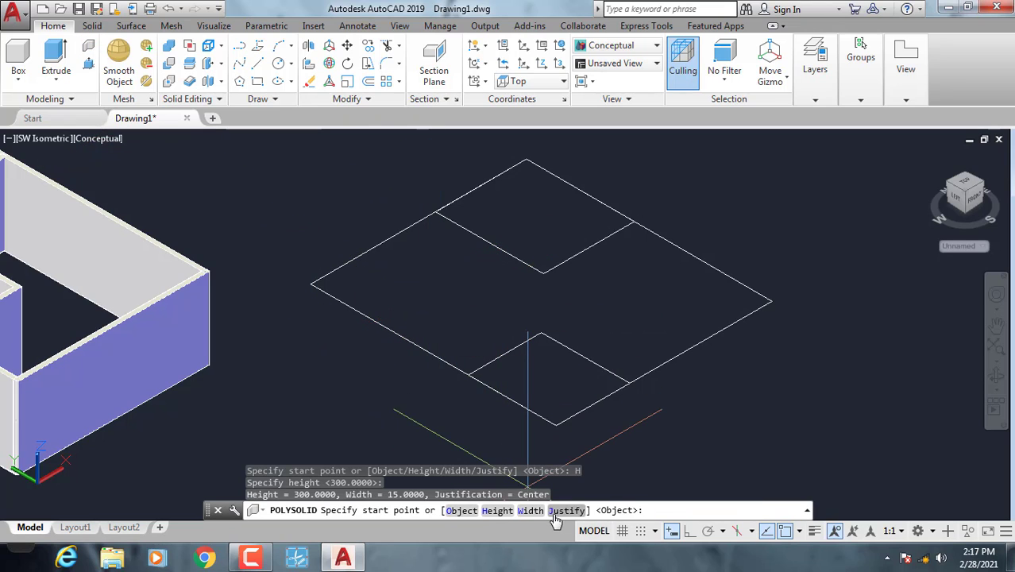
{"action": "left_click", "coordinate": [528, 508]}
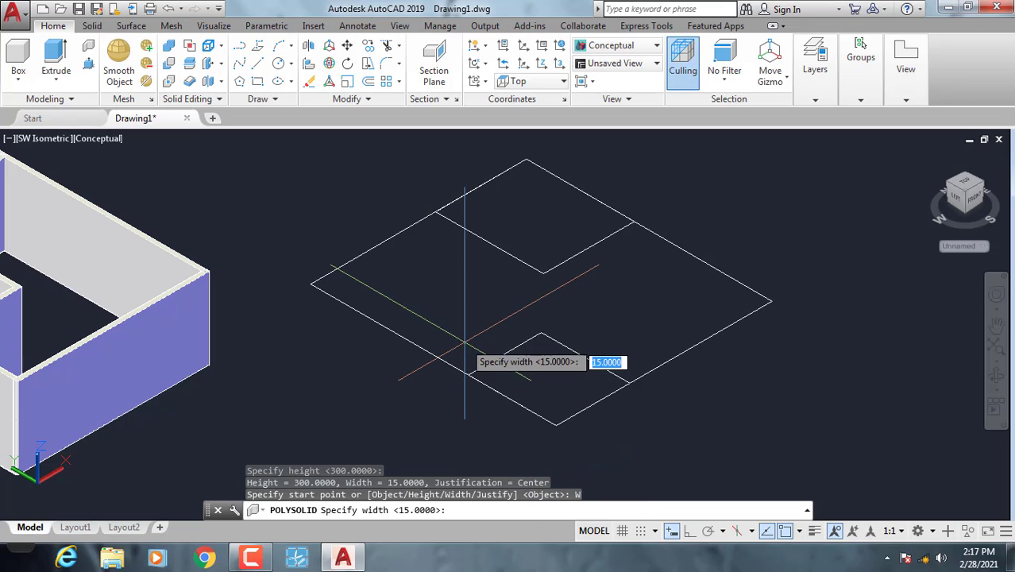
{"action": "key", "text": "Return"}
{"action": "left_click", "coordinate": [566, 511]}
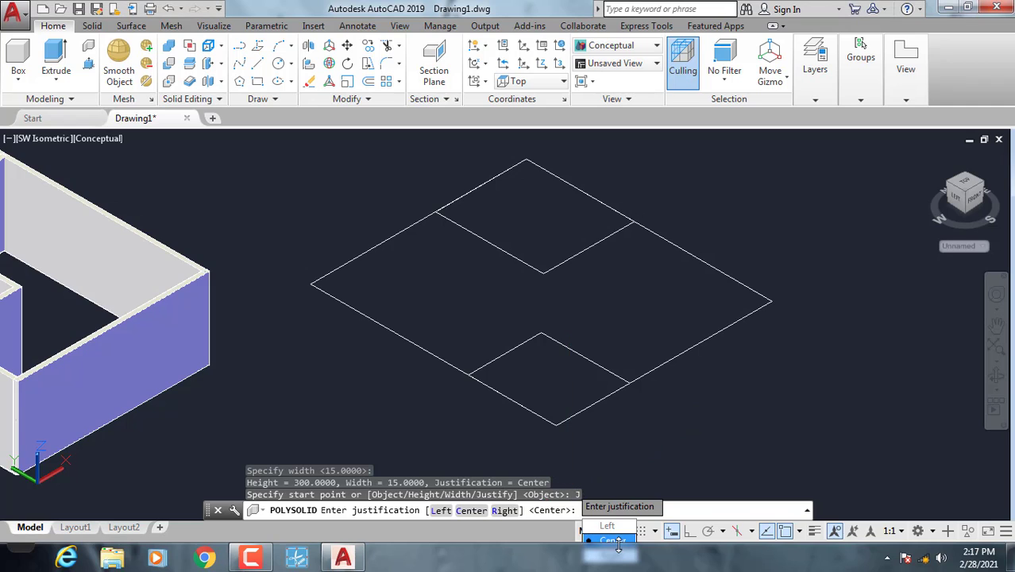
{"action": "left_click", "coordinate": [627, 545]}
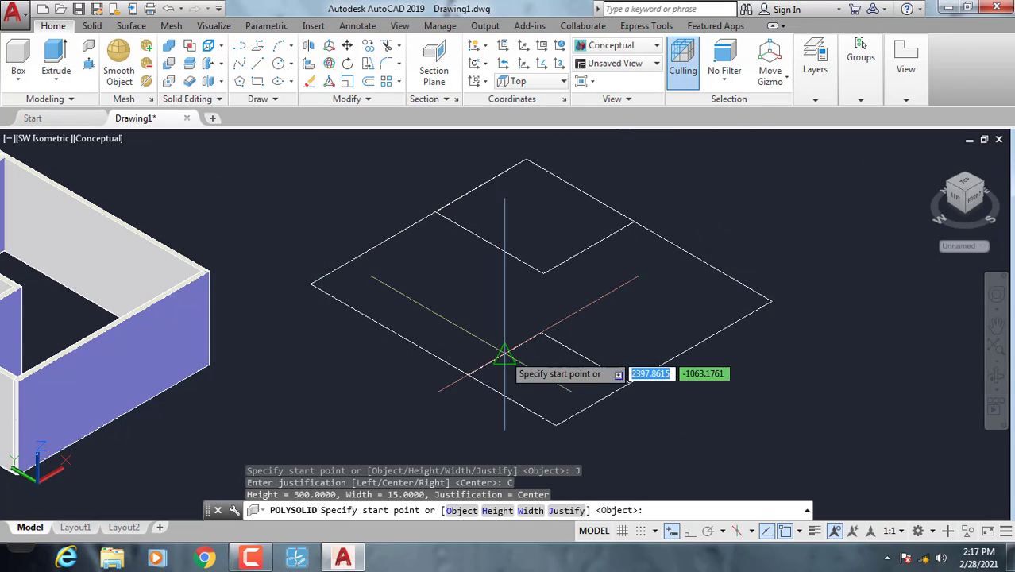
{"action": "left_click", "coordinate": [460, 513]}
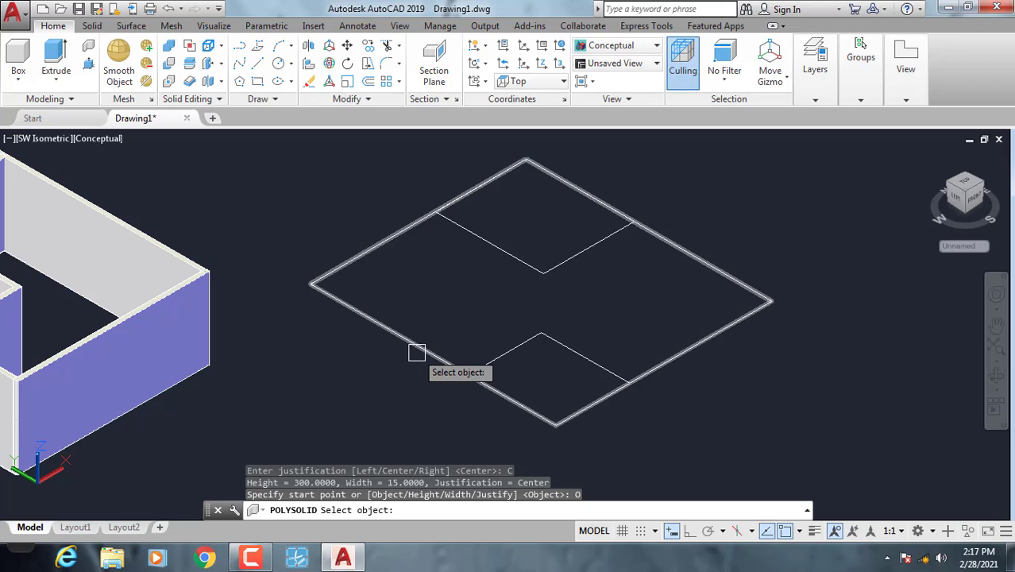
Convert the square outline and both inner room rectangles into polysolid walls via Object
{"action": "left_click", "coordinate": [381, 327]}
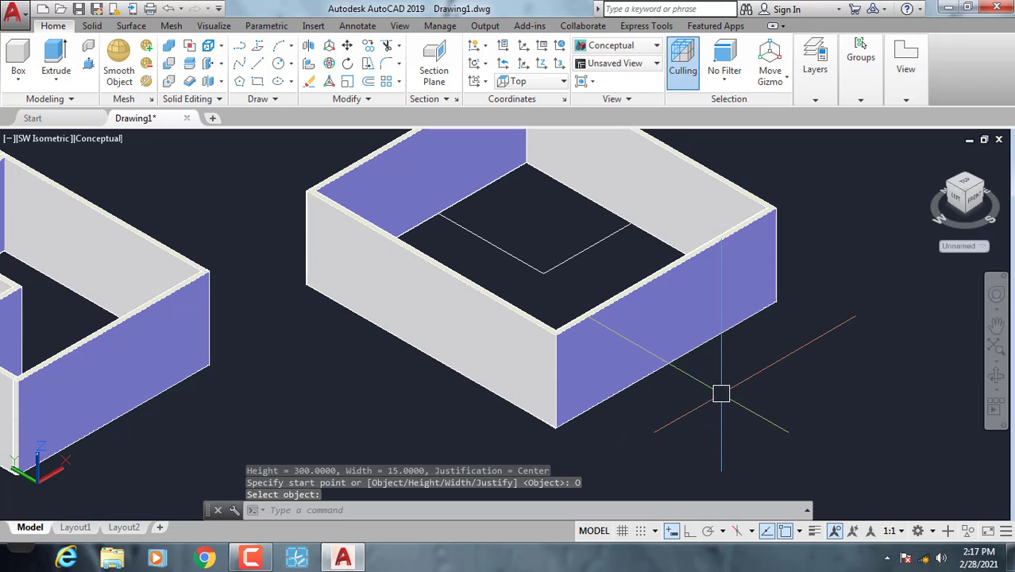
{"action": "middle_click_drag", "start_coordinate": [720, 394], "coordinate": [564, 297], "text": "shift"}
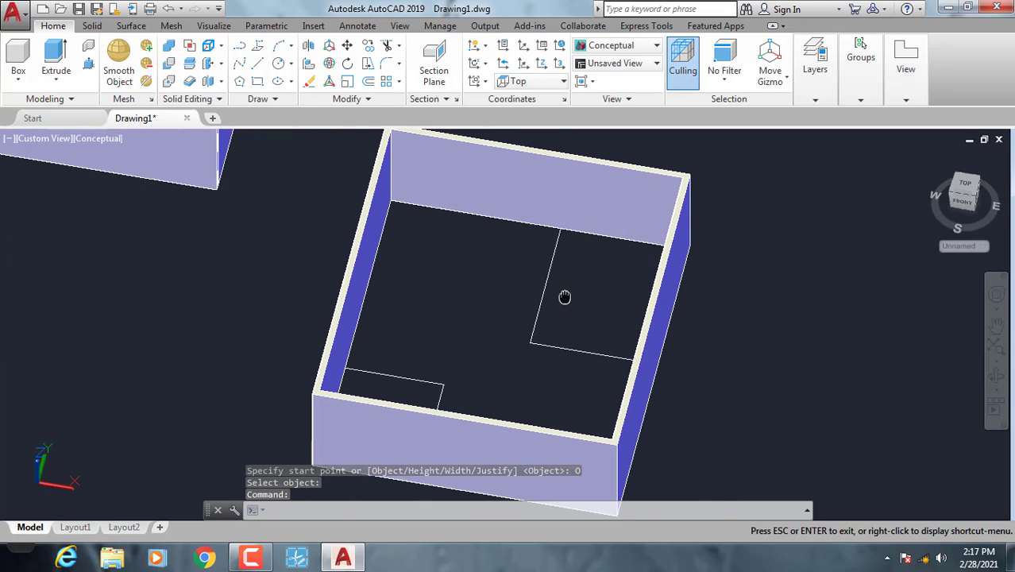
{"action": "key", "text": "Return"}
{"action": "key", "text": "Return"}
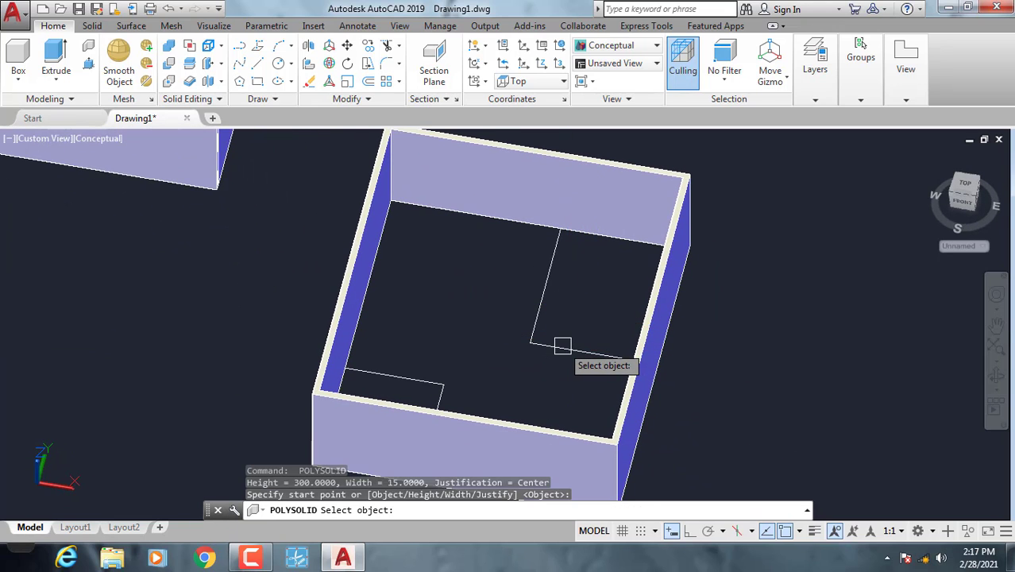
{"action": "left_click", "coordinate": [562, 346]}
{"action": "middle_click_drag", "start_coordinate": [517, 376], "coordinate": [428, 365], "text": "shift"}
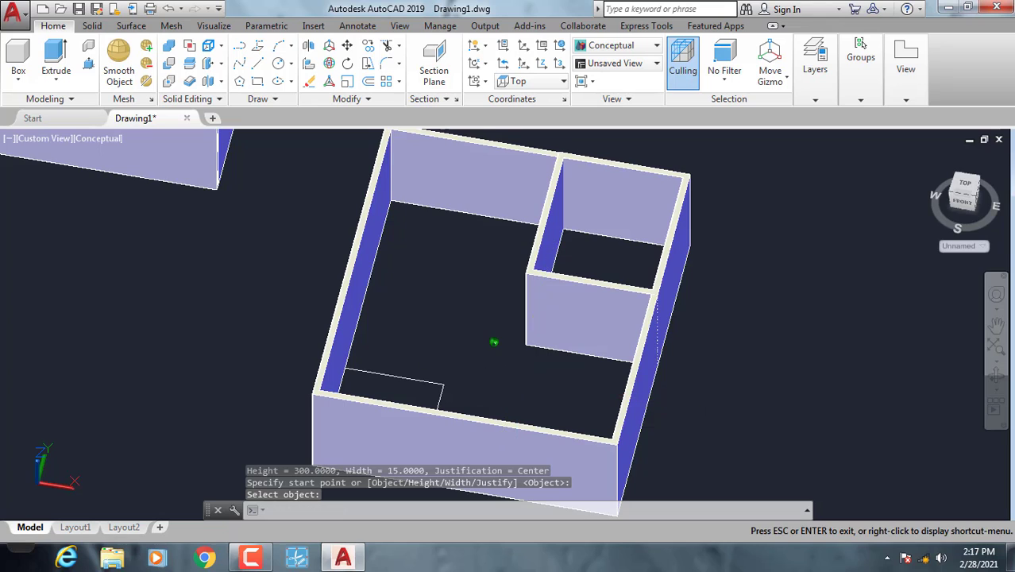
{"action": "key", "text": "Return"}
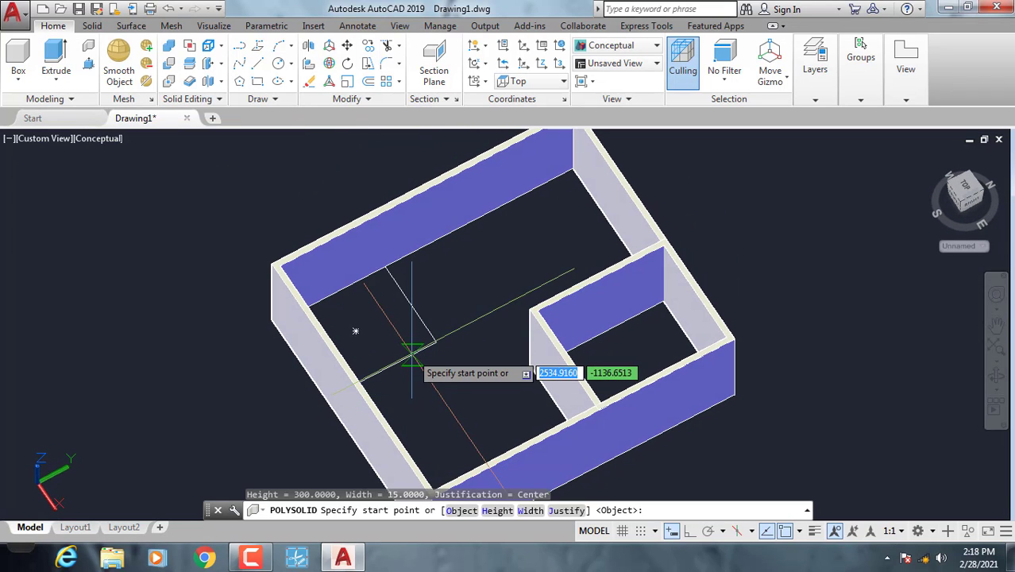
{"action": "key", "text": "Return"}
{"action": "scroll", "coordinate": [410, 356], "scroll_direction": "down", "scroll_amount": 2}
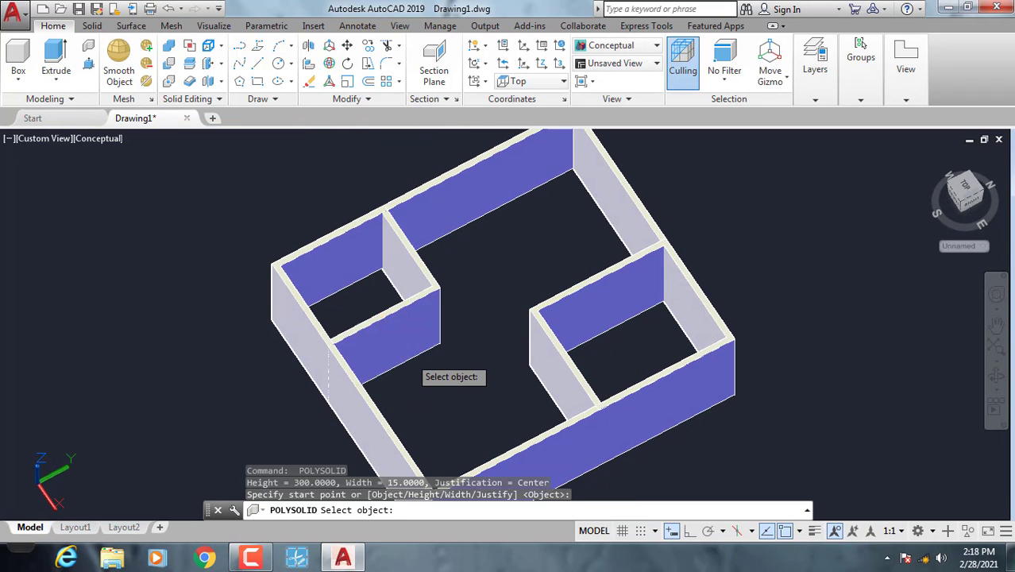
{"action": "scroll", "coordinate": [581, 363], "scroll_direction": "down", "scroll_amount": 2}
{"action": "scroll", "coordinate": [418, 347], "scroll_direction": "down", "scroll_amount": 1}
{"action": "key", "text": "Return"}
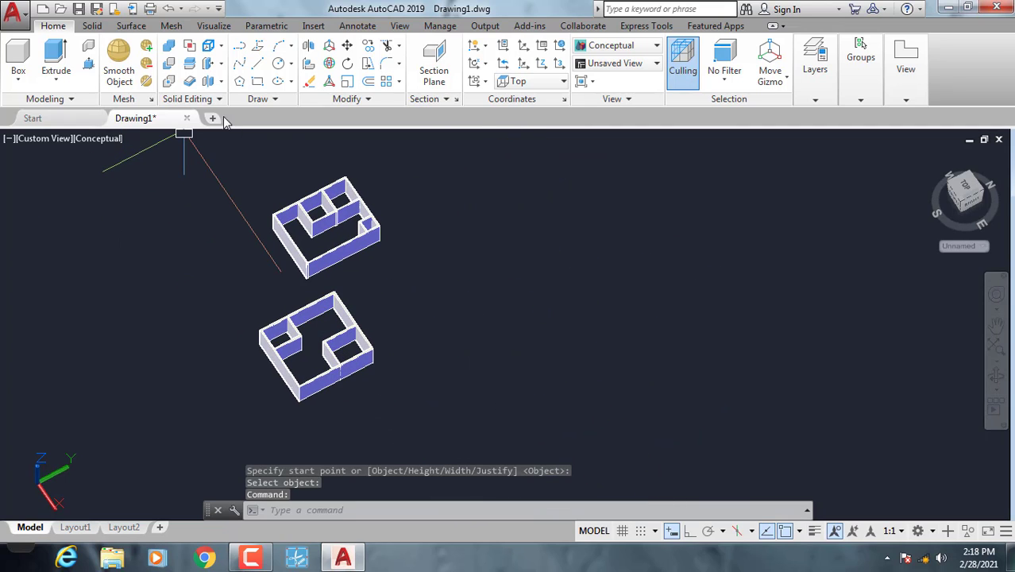
Draw a three-segment stepped line path, long, middle and short, right of the models
{"action": "left_click", "coordinate": [257, 62]}
{"action": "left_click", "coordinate": [492, 422]}
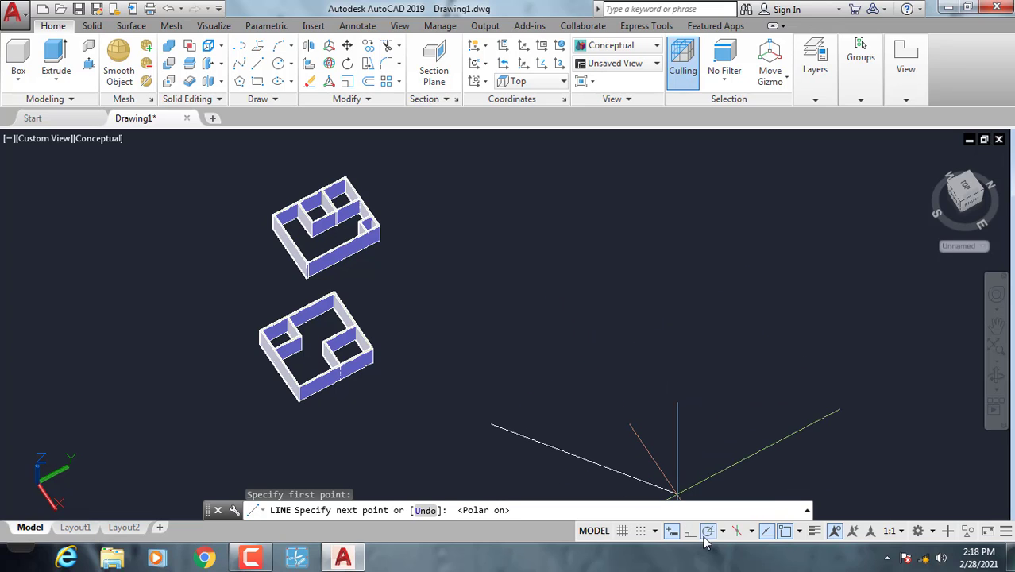
{"action": "left_click", "coordinate": [646, 343]}
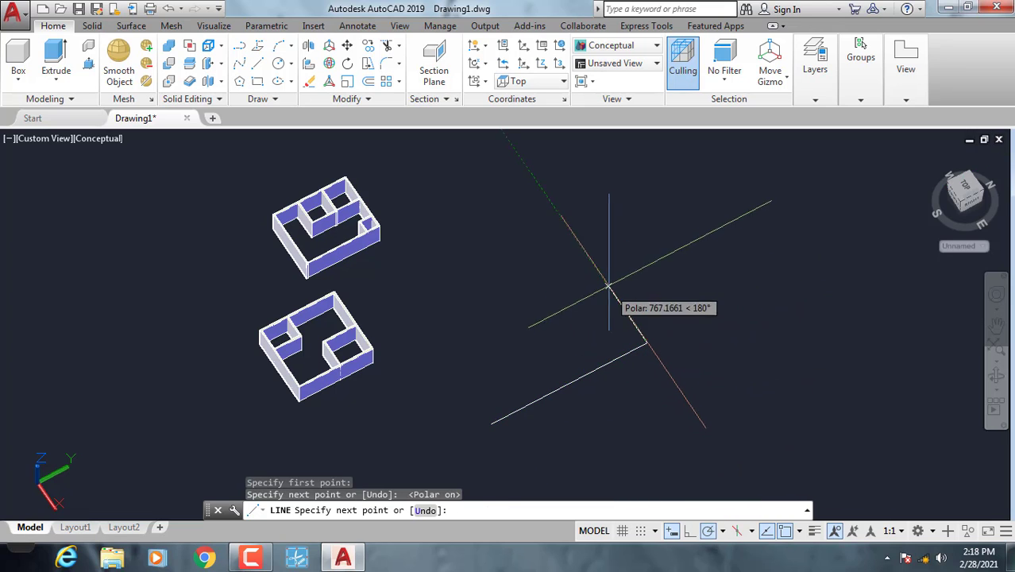
{"action": "left_click", "coordinate": [595, 267]}
{"action": "left_click", "coordinate": [651, 237]}
{"action": "key", "text": "Return"}
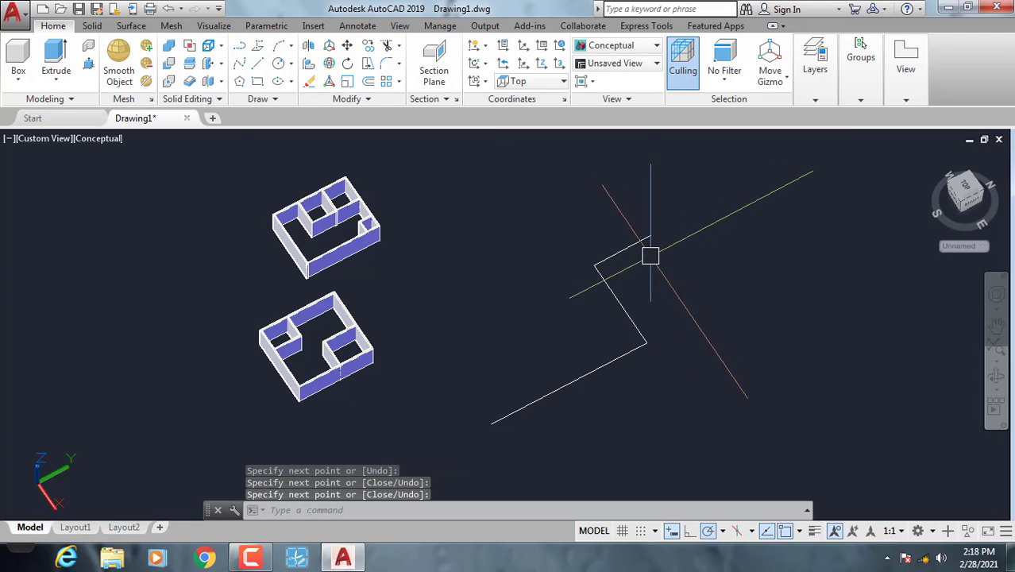
{"action": "left_click", "coordinate": [88, 47]}
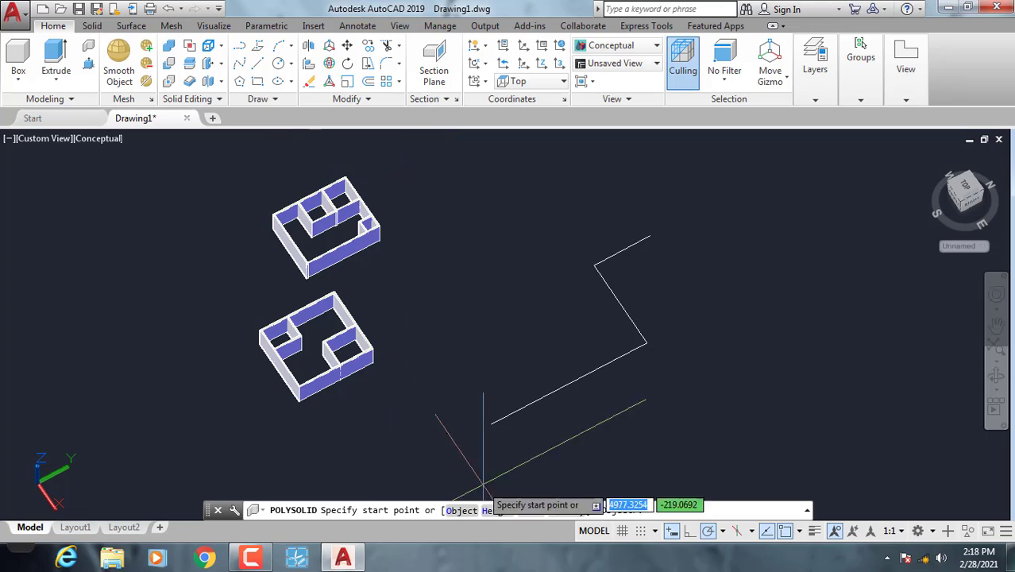
Set the polysolid to height 300, width 15 and centre justification, choosing Object
{"action": "type", "text": "H"}
{"action": "key", "text": "Return"}
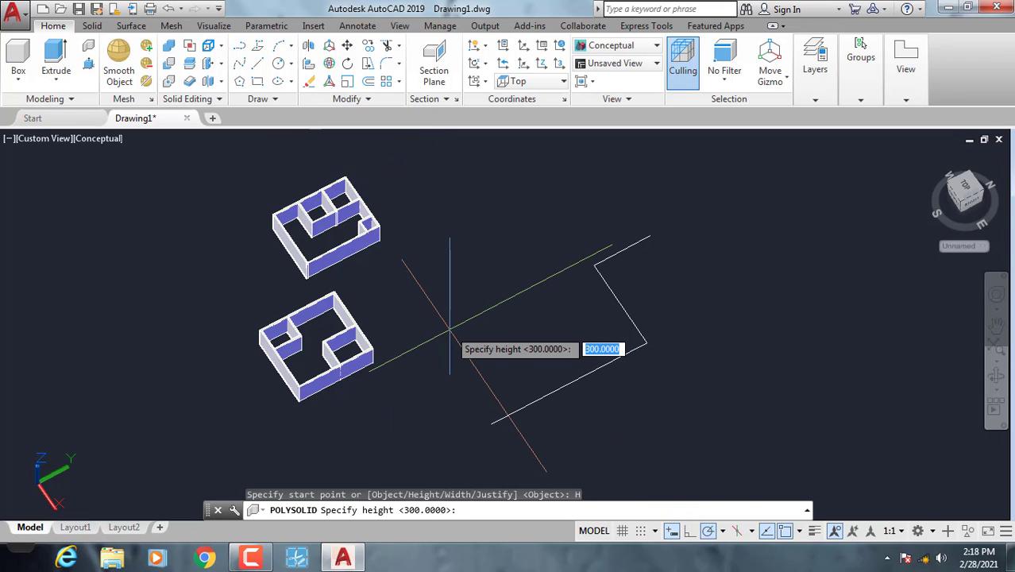
{"action": "key", "text": "Return"}
{"action": "left_click", "coordinate": [527, 510]}
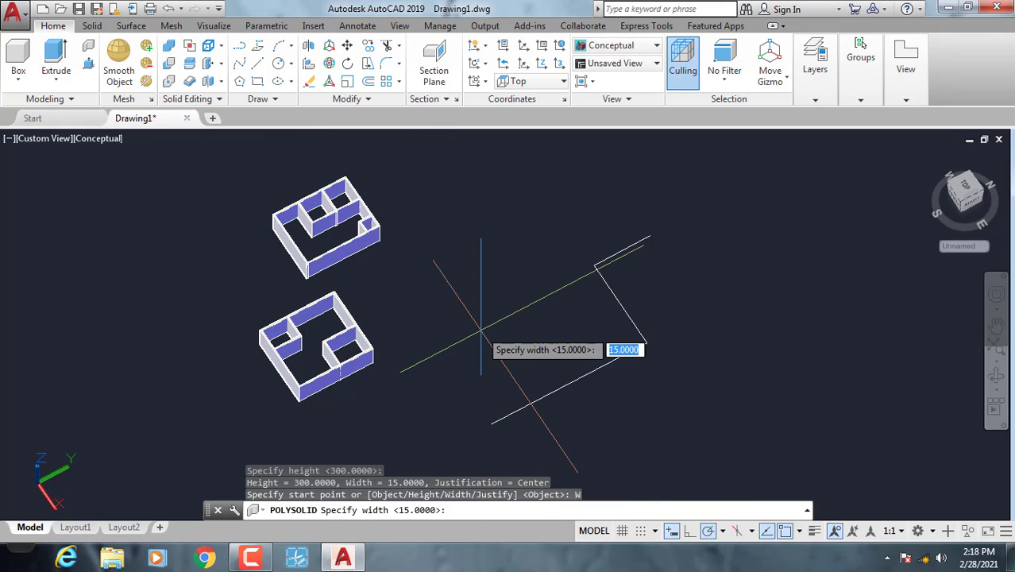
{"action": "key", "text": "Return"}
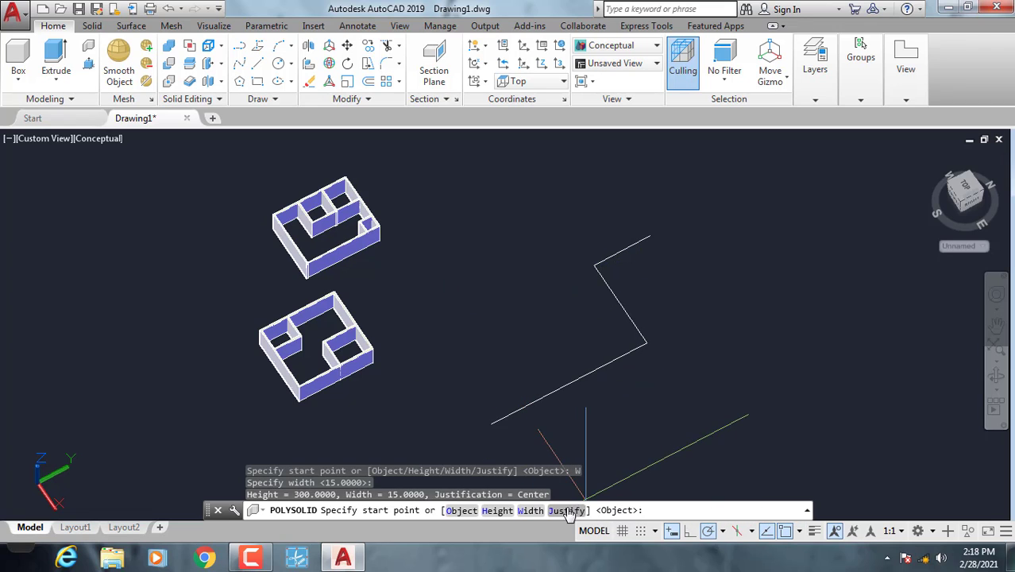
{"action": "left_click", "coordinate": [584, 510]}
{"action": "left_click", "coordinate": [602, 509]}
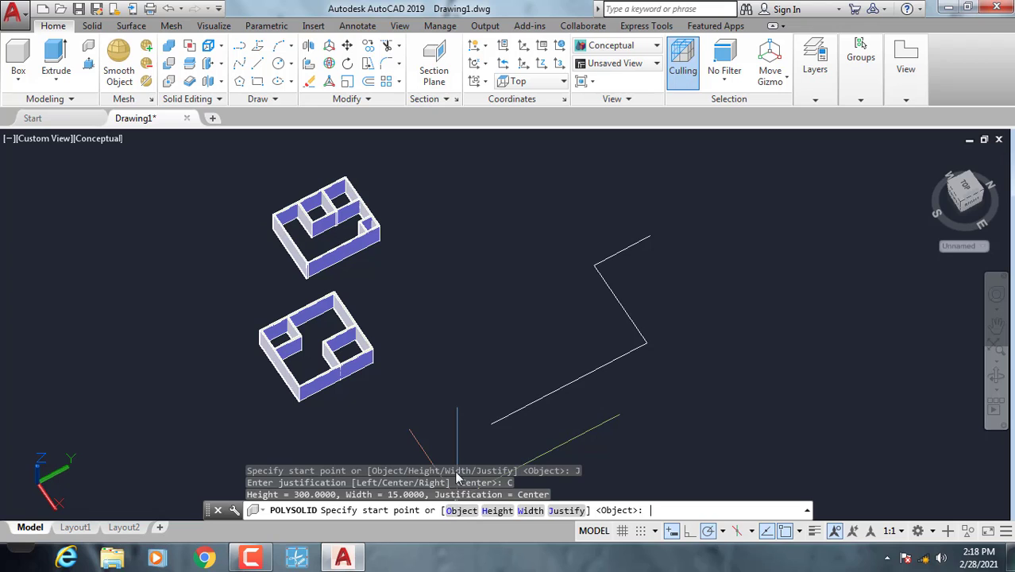
{"action": "key", "text": "Return"}
Convert the long bottom, middle and short top lines into walls, then frame all three models
{"action": "left_click", "coordinate": [567, 383]}
{"action": "key", "text": "Return"}
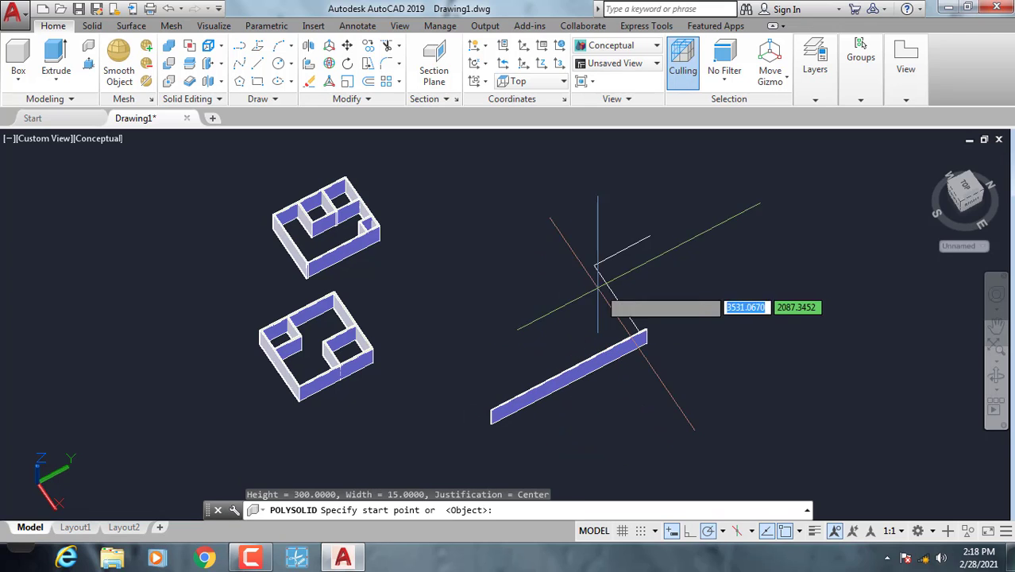
{"action": "key", "text": "Return"}
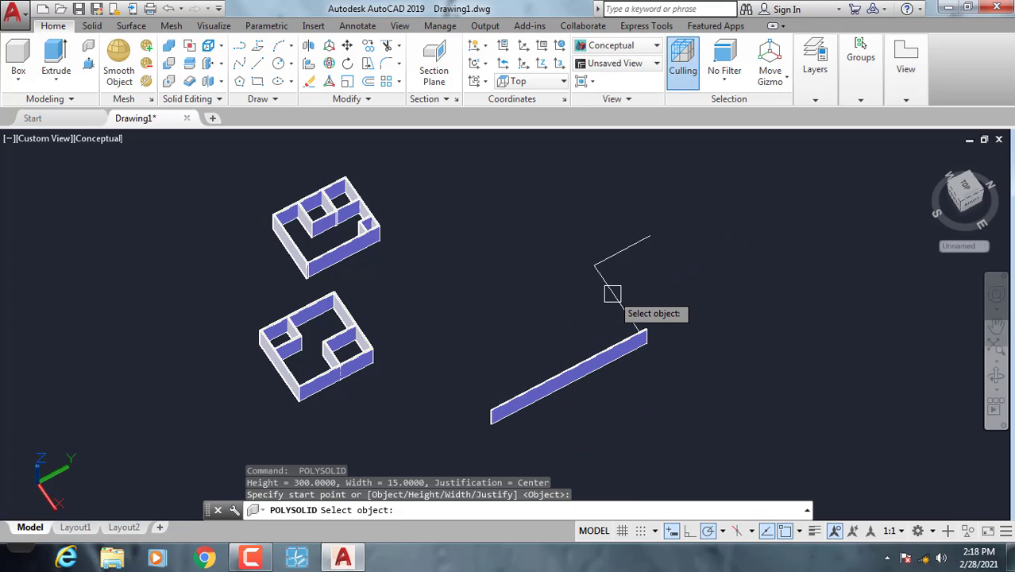
{"action": "left_click", "coordinate": [612, 294]}
{"action": "key", "text": "Return"}
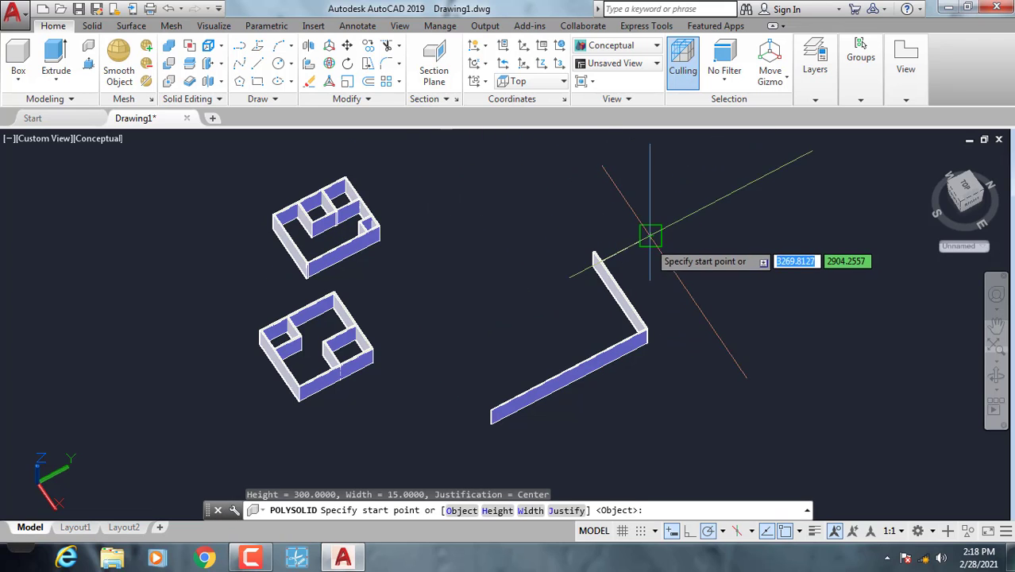
{"action": "key", "text": "Return"}
{"action": "left_click", "coordinate": [641, 242]}
{"action": "scroll", "coordinate": [642, 242], "scroll_direction": "up", "scroll_amount": 3}
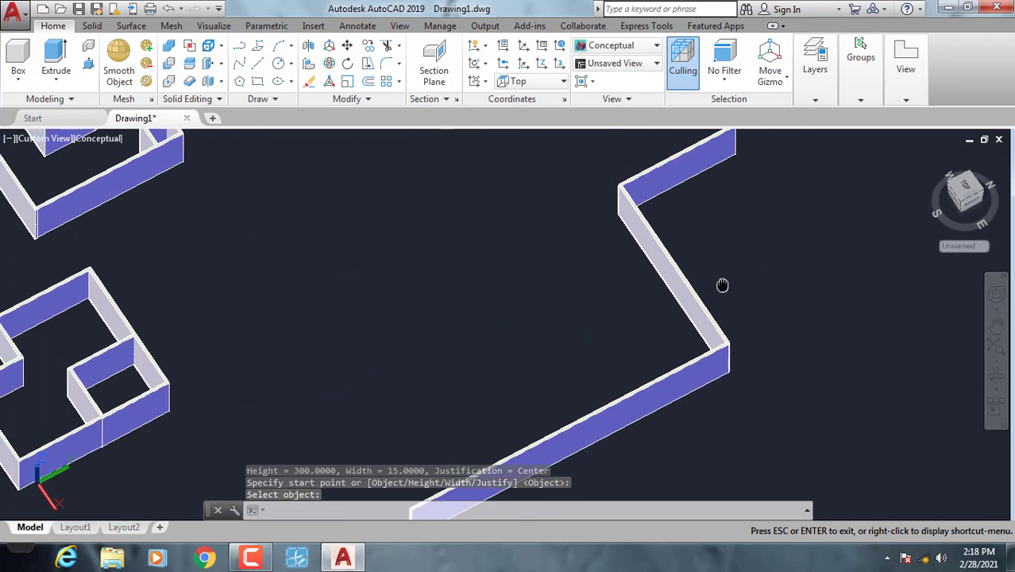
{"action": "scroll", "coordinate": [721, 282], "scroll_direction": "down", "scroll_amount": 2}
{"action": "middle_click_drag", "start_coordinate": [575, 318], "coordinate": [476, 294]}
{"action": "left_click_drag", "start_coordinate": [566, 282], "coordinate": [476, 304]}
{"action": "key", "text": "Escape"}
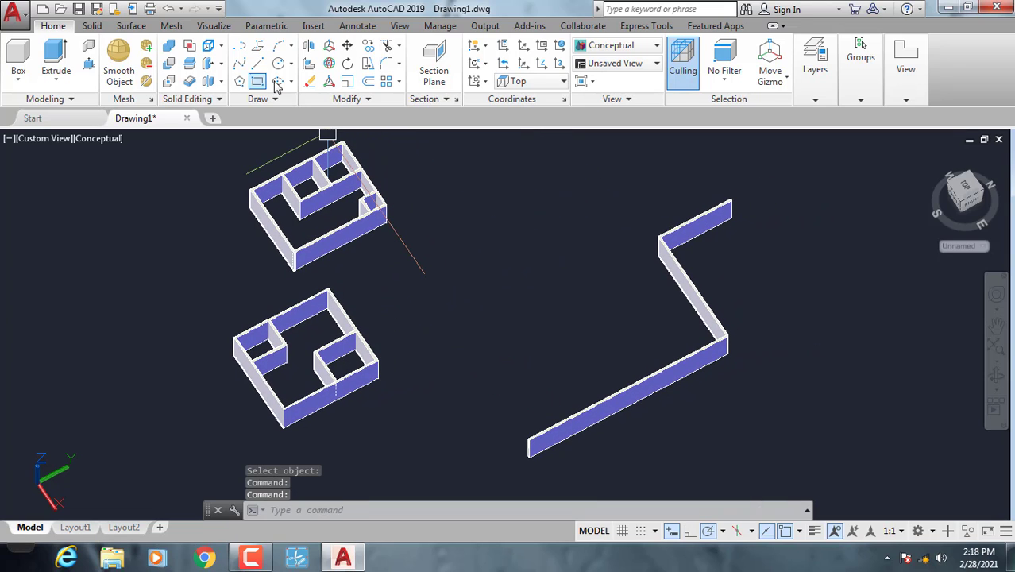
Draw a centre-radius circle between the two floor-plan models
{"action": "left_click", "coordinate": [293, 65]}
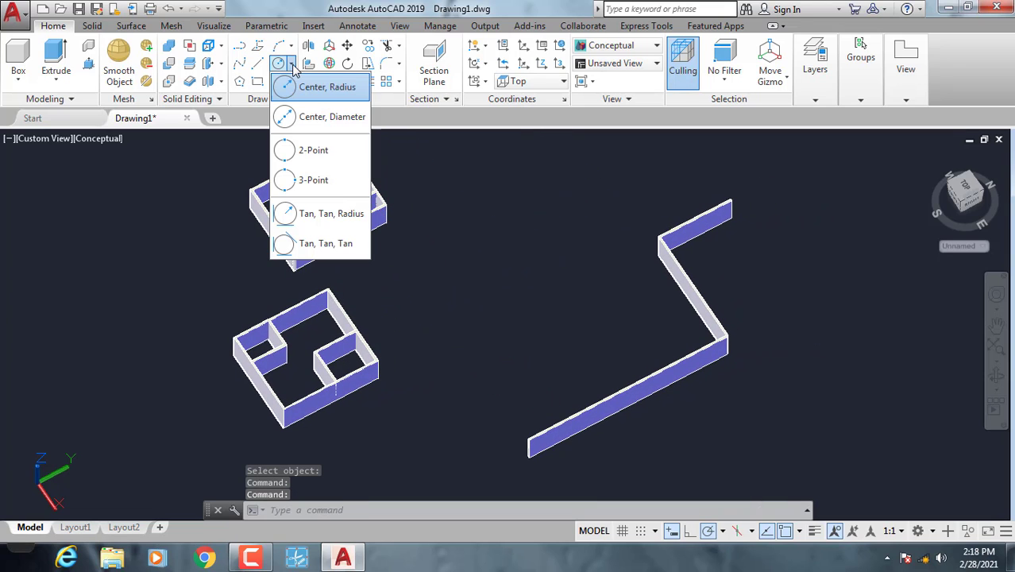
{"action": "left_click", "coordinate": [321, 88]}
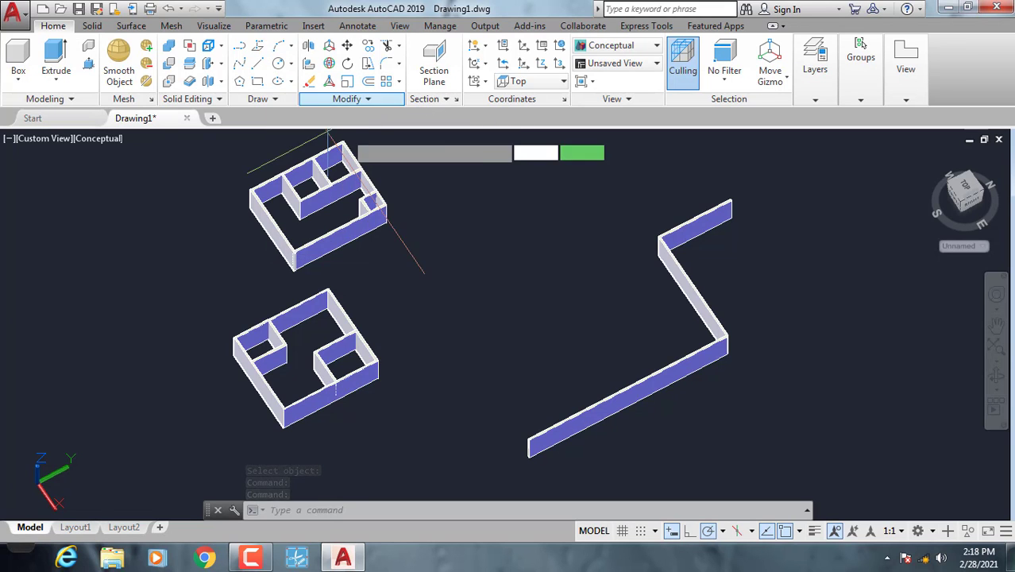
{"action": "scroll", "coordinate": [467, 274], "scroll_direction": "up", "scroll_amount": 3}
{"action": "left_click", "coordinate": [456, 273]}
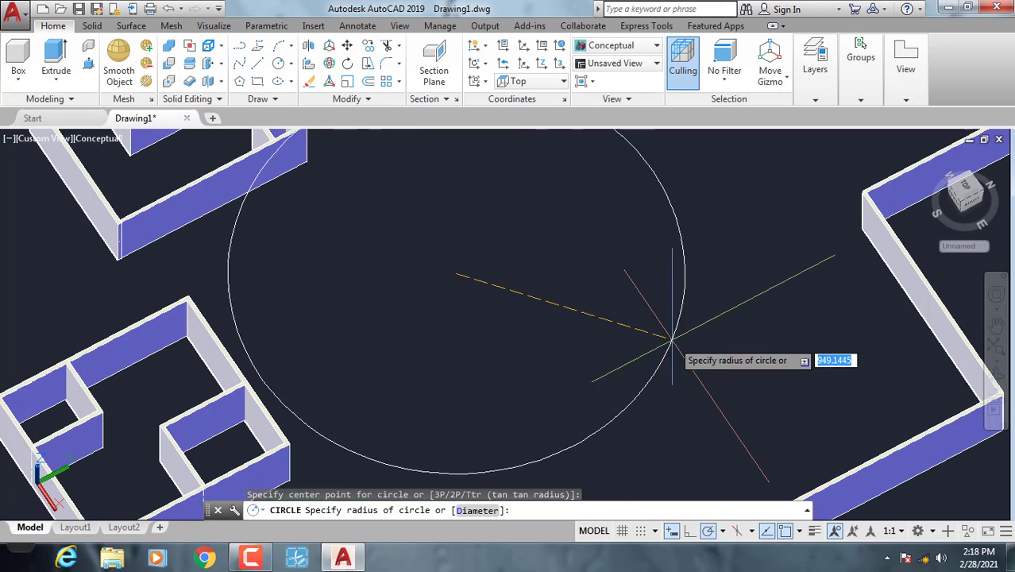
{"action": "left_click", "coordinate": [588, 295]}
{"action": "scroll", "coordinate": [558, 256], "scroll_direction": "down", "scroll_amount": 3}
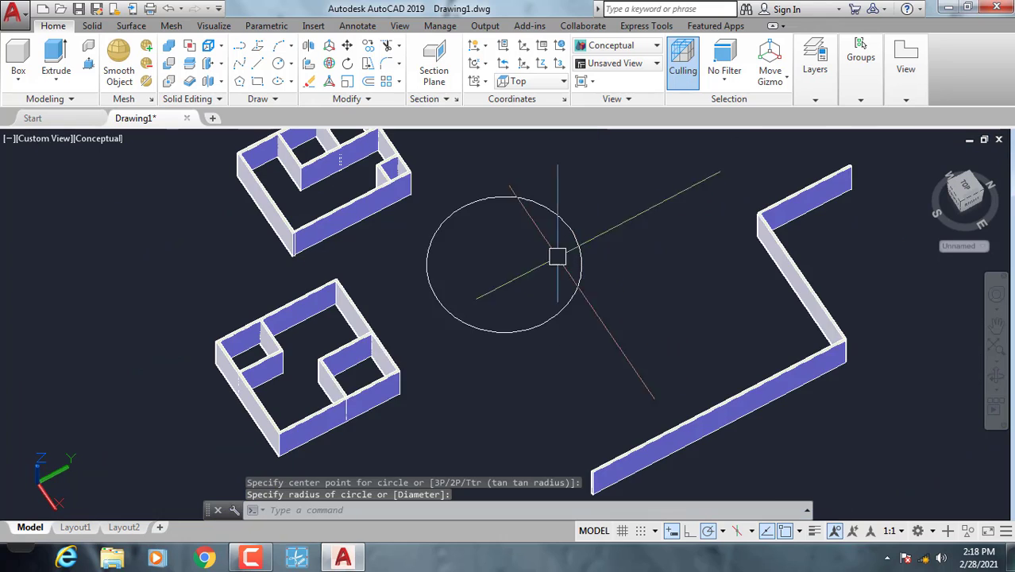
Convert the circle into a round Polysolid wall via the Object option, then orbit to inspect
{"action": "left_click", "coordinate": [88, 48]}
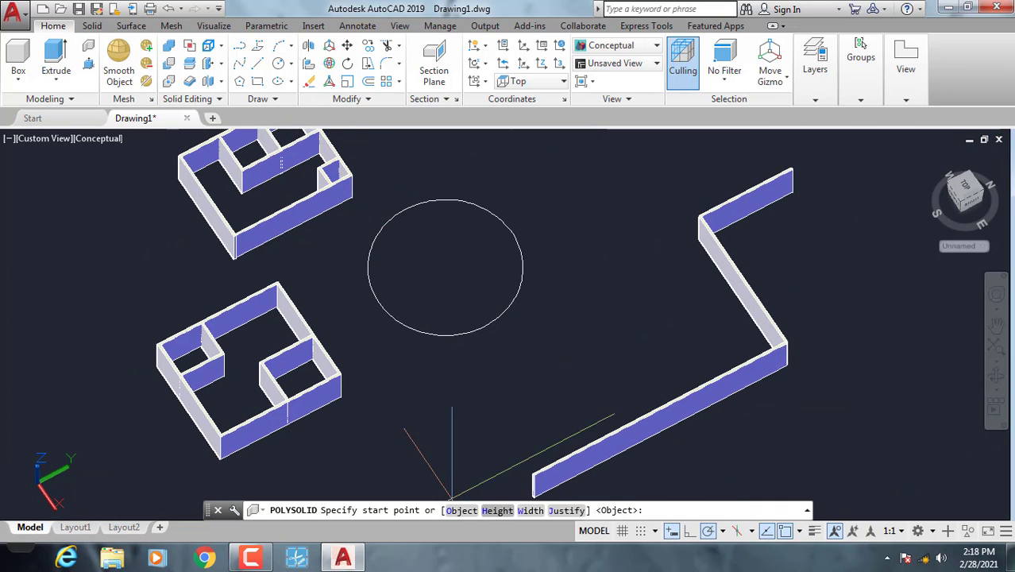
{"action": "left_click", "coordinate": [462, 511]}
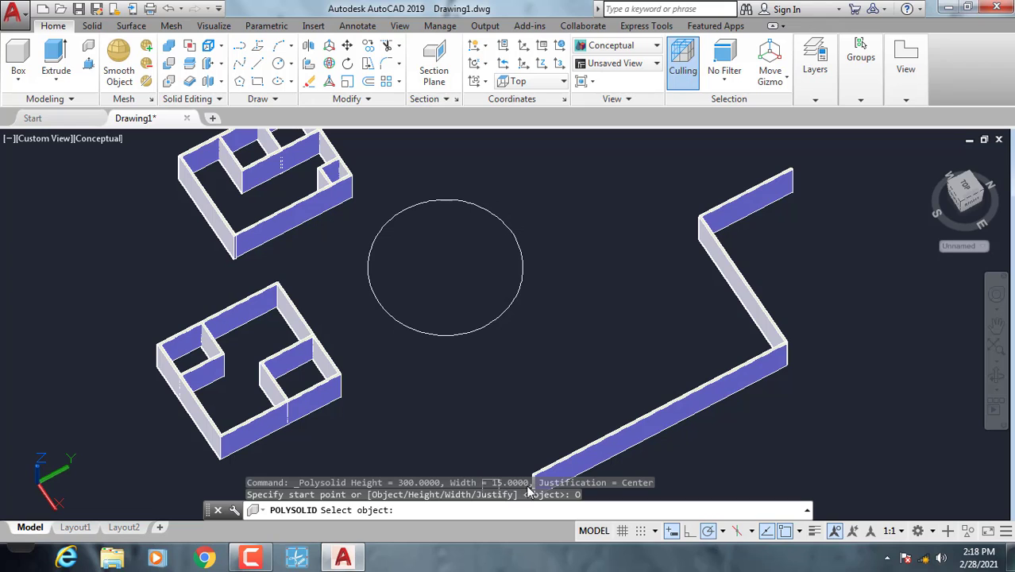
{"action": "left_click", "coordinate": [515, 306]}
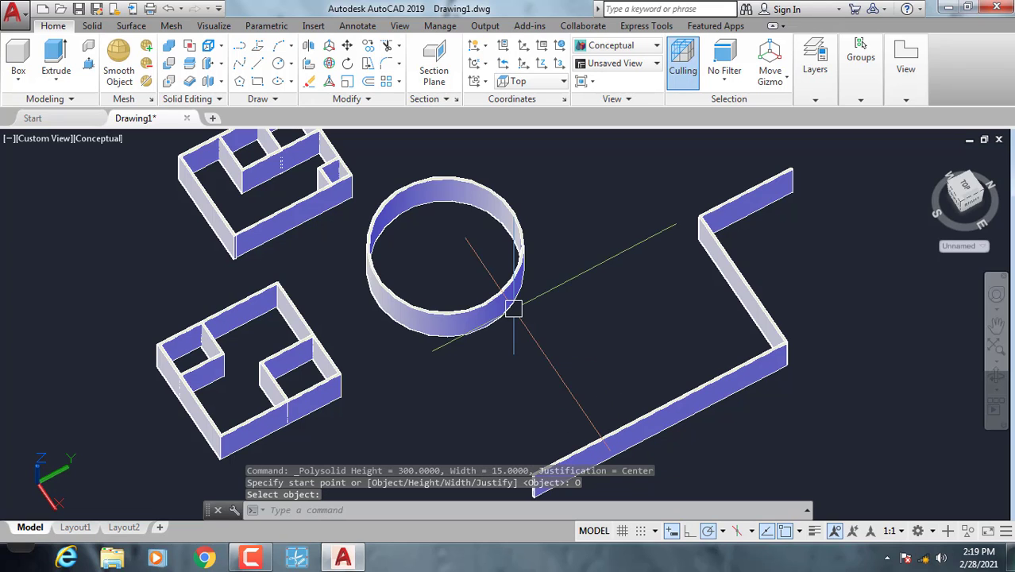
{"action": "scroll", "coordinate": [580, 325], "scroll_direction": "down", "scroll_amount": 2}
{"action": "mouse_move", "coordinate": [551, 329]}
{"action": "middle_mouse_down", "text": "shift"}
{"action": "mouse_move", "coordinate": [544, 293]}
{"action": "mouse_move", "coordinate": [596, 297]}
{"action": "middle_mouse_up", "text": "shift"}
{"action": "scroll", "coordinate": [496, 239], "scroll_direction": "up", "scroll_amount": 2}
{"action": "mouse_move", "coordinate": [495, 239]}
{"action": "middle_mouse_down", "text": "shift"}
{"action": "mouse_move", "coordinate": [510, 313]}
{"action": "mouse_move", "coordinate": [444, 320]}
{"action": "middle_mouse_up", "text": "shift"}
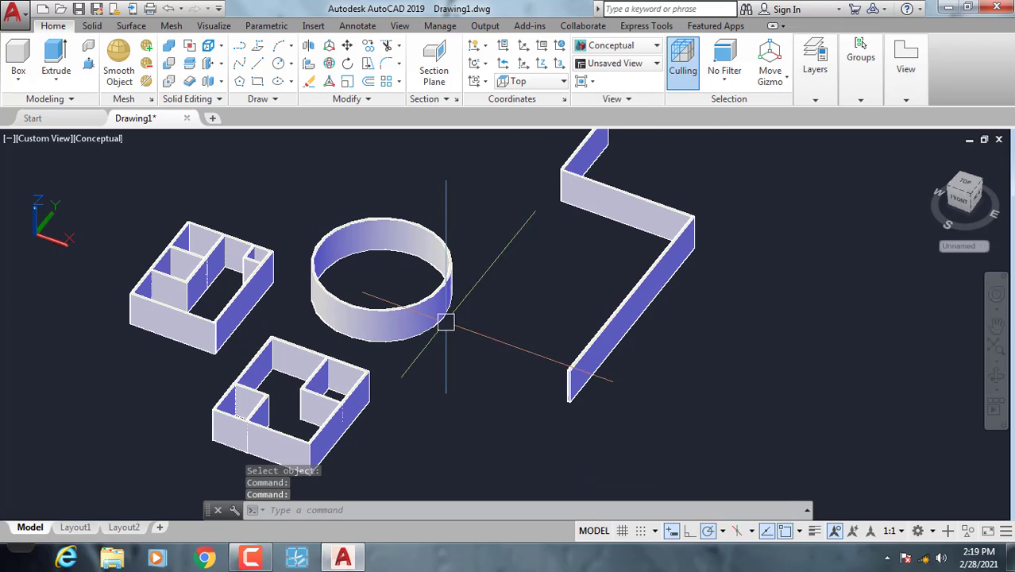
{"action": "scroll", "coordinate": [444, 325], "scroll_direction": "up", "scroll_amount": 2}
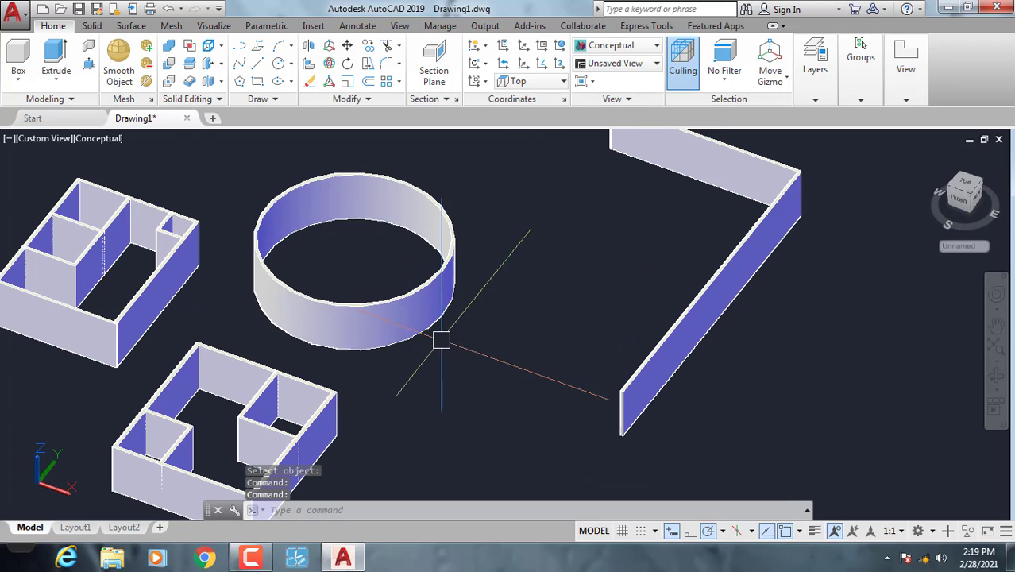
Draw a three-point zigzag line beside the circular wall
{"action": "left_click", "coordinate": [258, 64]}
{"action": "left_click", "coordinate": [451, 427]}
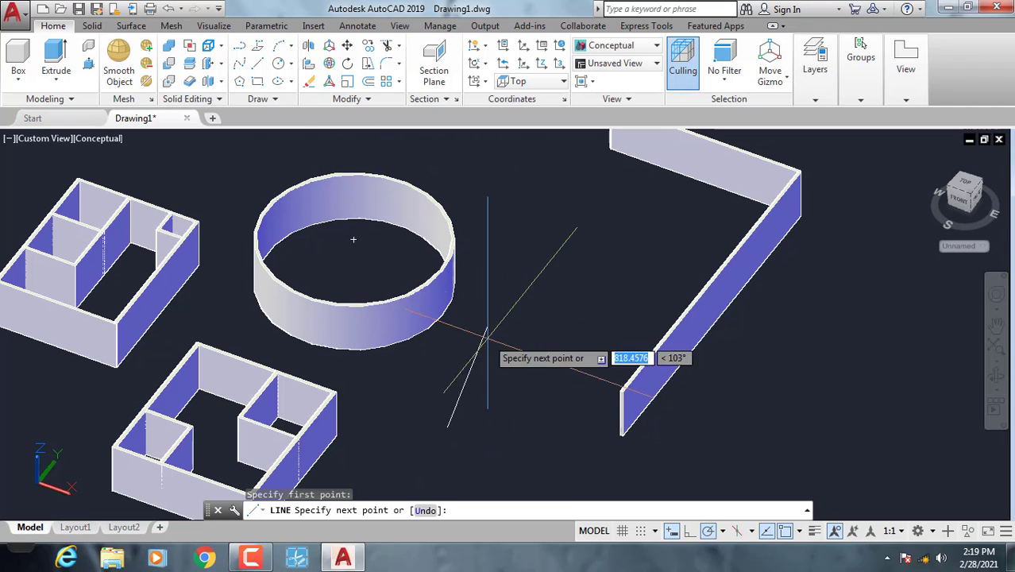
{"action": "left_click", "coordinate": [515, 343]}
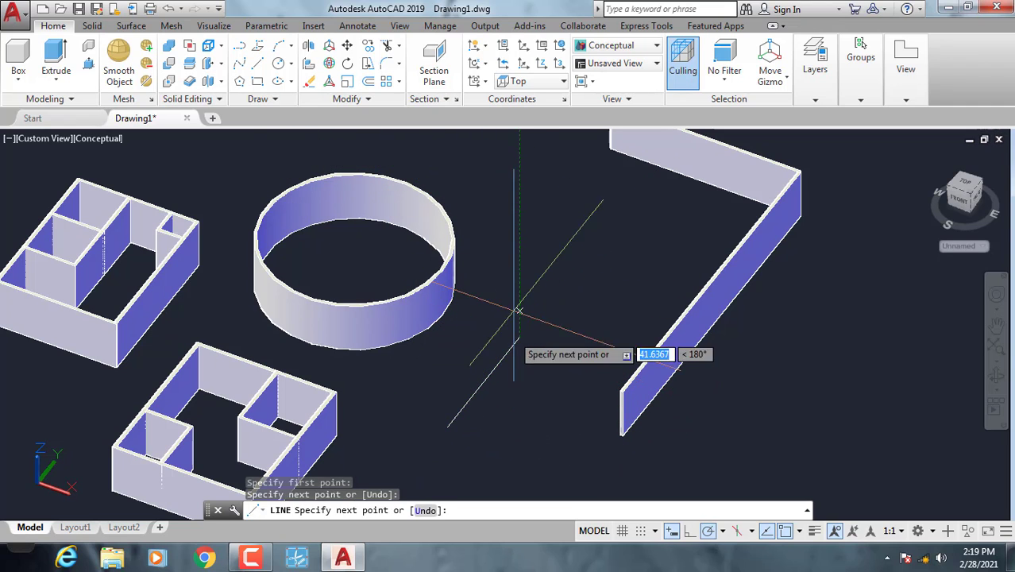
{"action": "left_click", "coordinate": [575, 357]}
{"action": "key", "text": "Return"}
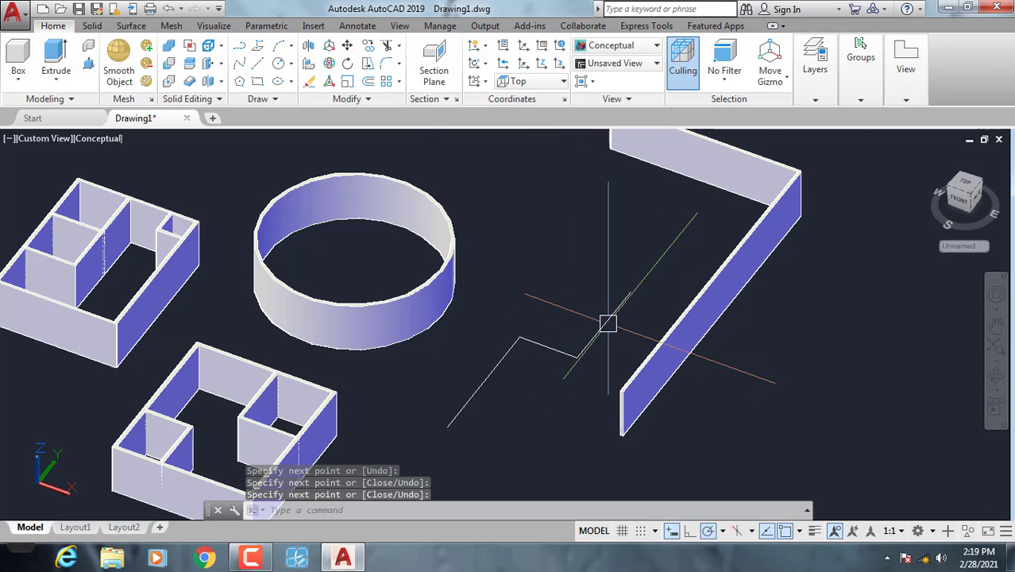
{"action": "scroll", "coordinate": [516, 357], "scroll_direction": "up", "scroll_amount": 2}
Fillet the first bend of the zigzag with radius 50
{"action": "key", "text": "Return"}
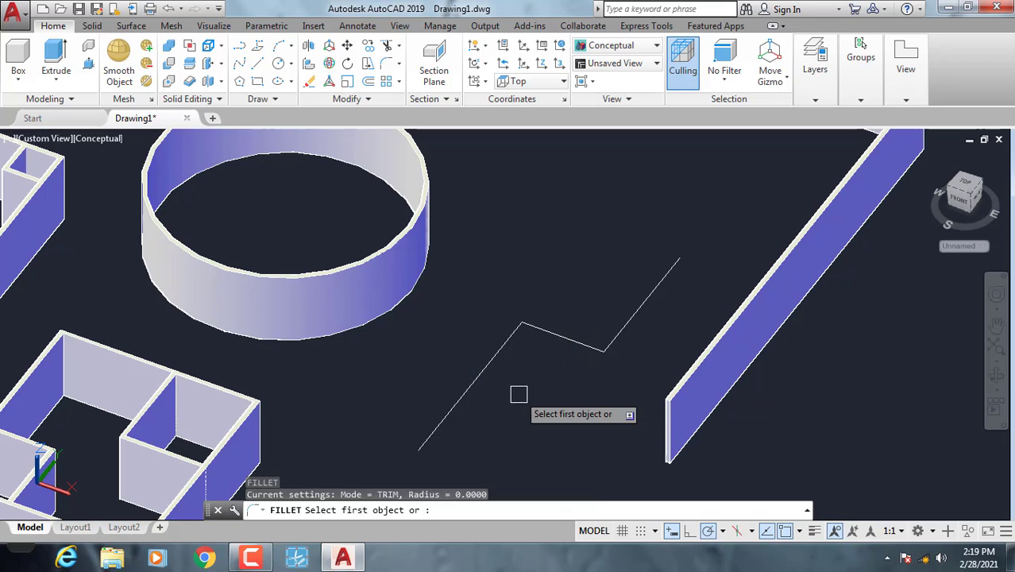
{"action": "type", "text": "r"}
{"action": "key", "text": "Return"}
{"action": "key", "text": "Escape"}
{"action": "key", "text": "Escape"}
{"action": "type", "text": "f"}
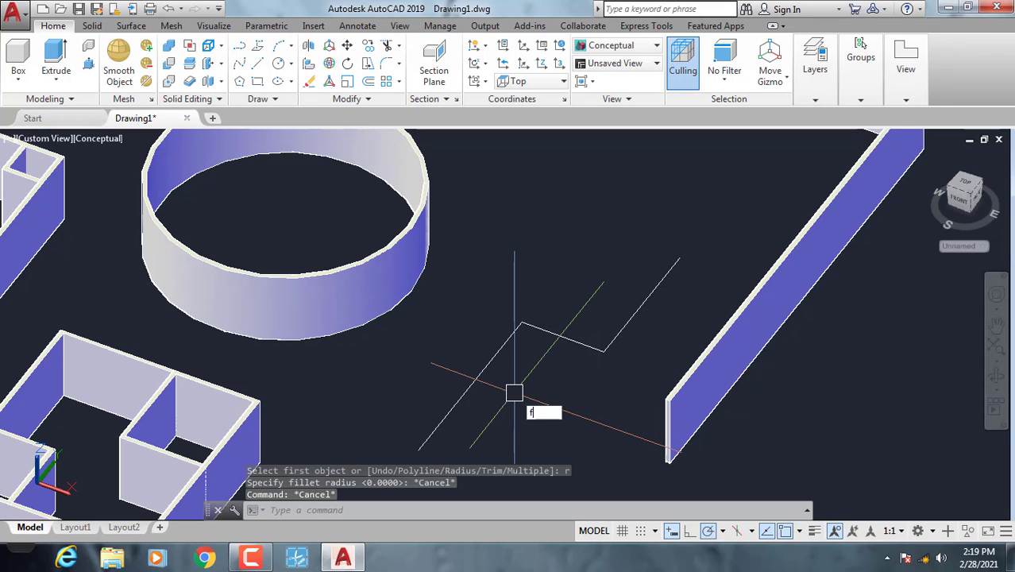
{"action": "key", "text": "Return"}
{"action": "type", "text": "r"}
{"action": "key", "text": "Return"}
{"action": "type", "text": "50"}
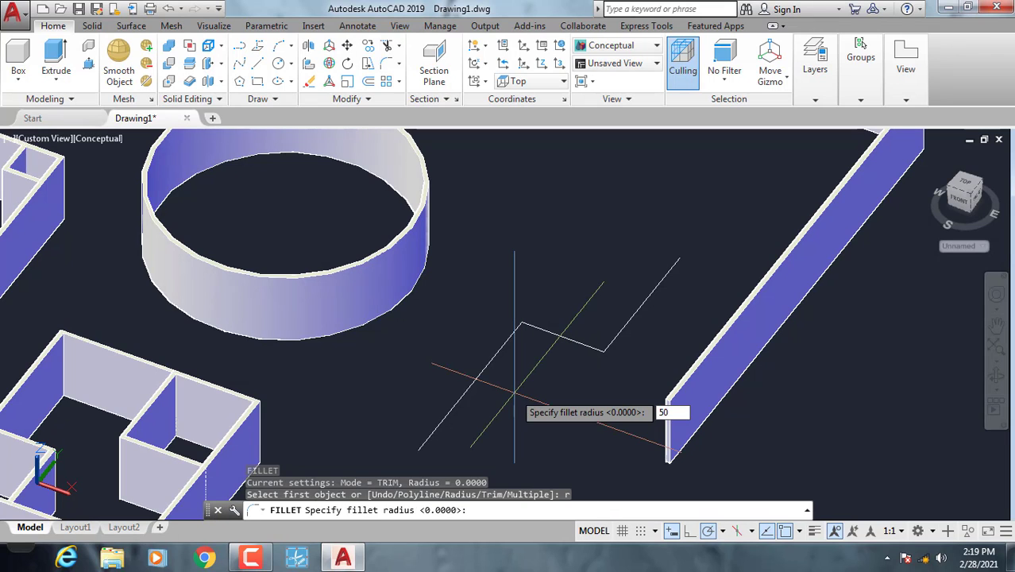
{"action": "key", "text": "Return"}
{"action": "left_click", "coordinate": [501, 358]}
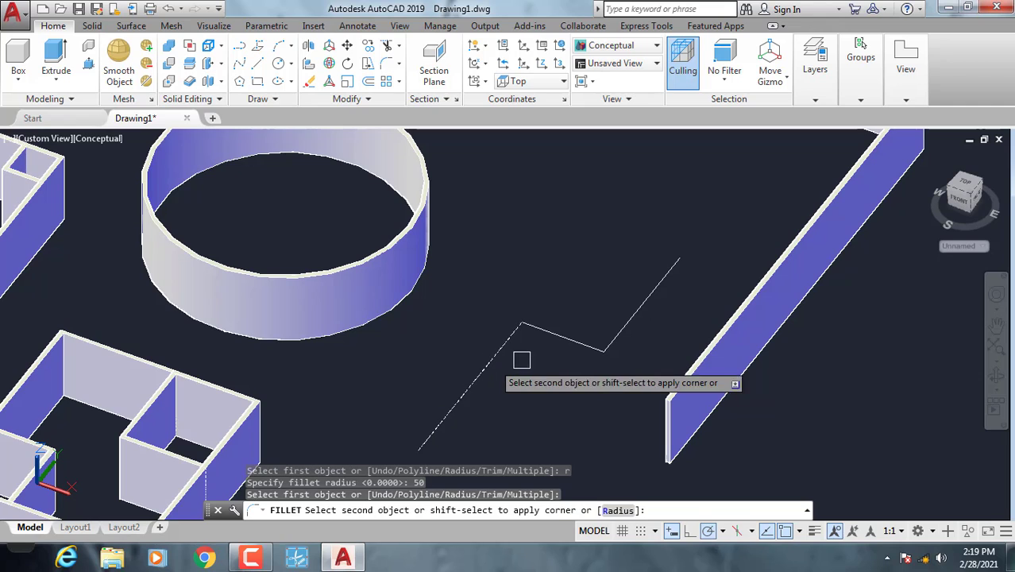
{"action": "left_click", "coordinate": [566, 342]}
{"action": "scroll", "coordinate": [566, 342], "scroll_direction": "up", "scroll_amount": 3}
Fillet the second bend of the zigzag with radius 100
{"action": "key", "text": "Return"}
{"action": "left_click", "coordinate": [590, 341]}
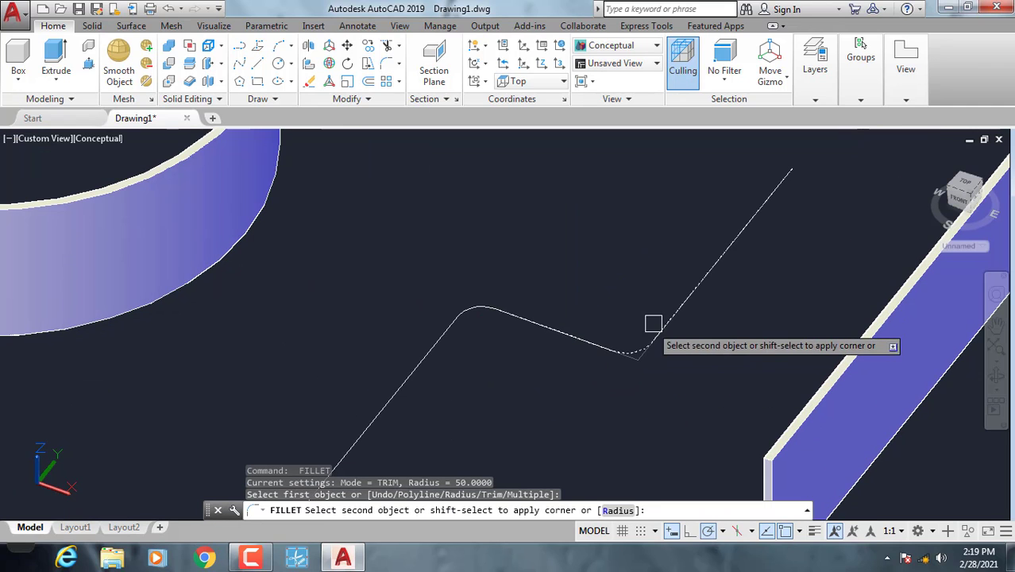
{"action": "key", "text": "Escape"}
{"action": "type", "text": "f"}
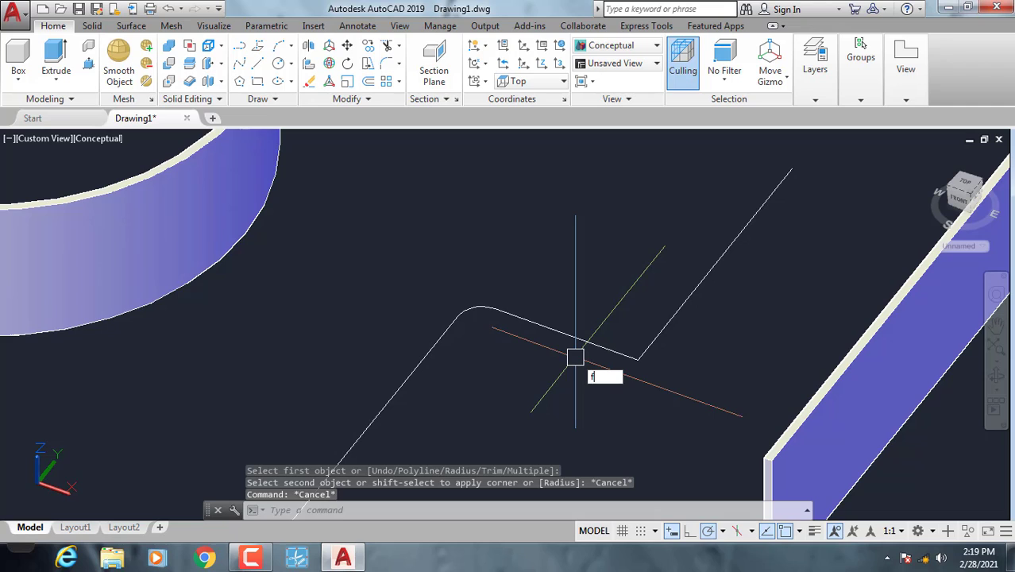
{"action": "key", "text": "Return"}
{"action": "type", "text": "r"}
{"action": "key", "text": "Return"}
{"action": "type", "text": "100"}
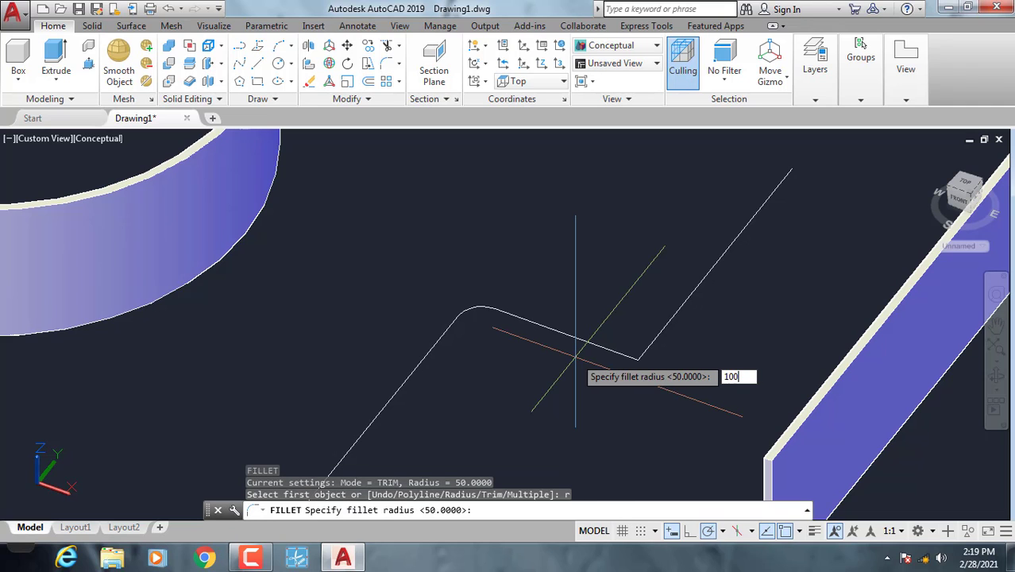
{"action": "key", "text": "Return"}
{"action": "left_click", "coordinate": [590, 337]}
{"action": "left_click", "coordinate": [687, 310]}
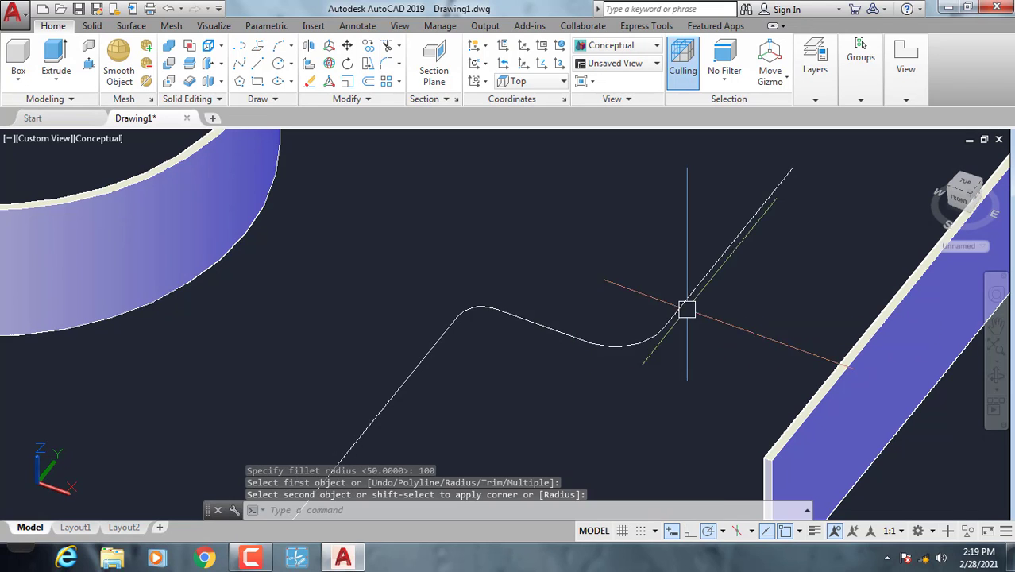
{"action": "scroll", "coordinate": [687, 310], "scroll_direction": "down", "scroll_amount": 2}
{"action": "scroll", "coordinate": [574, 367], "scroll_direction": "up", "scroll_amount": 2}
Re-fillet the first bend at radius 100, erase the leftover arc, and window-select the curve
{"action": "key", "text": "Return"}
{"action": "left_click", "coordinate": [485, 344]}
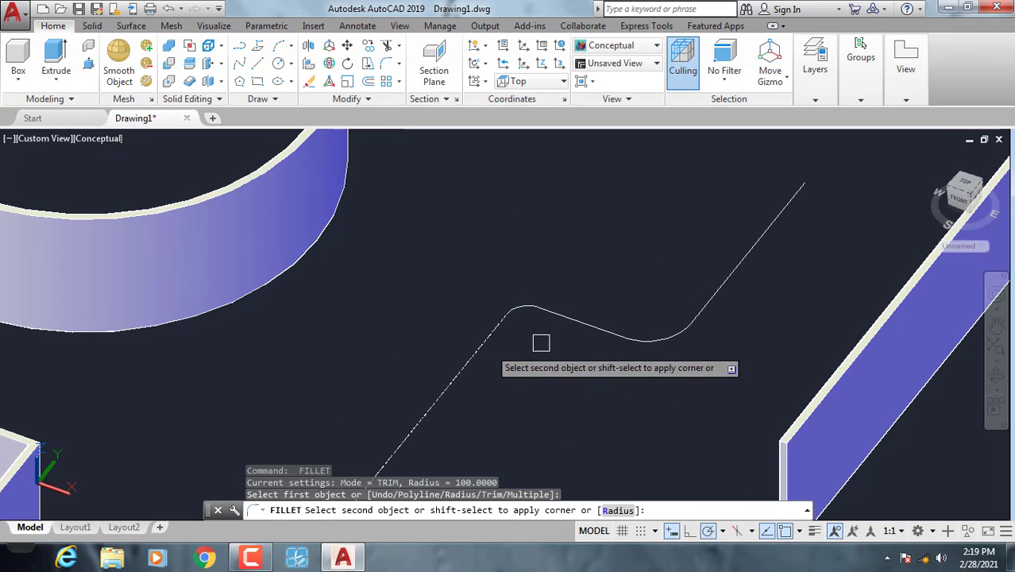
{"action": "left_click", "coordinate": [583, 321]}
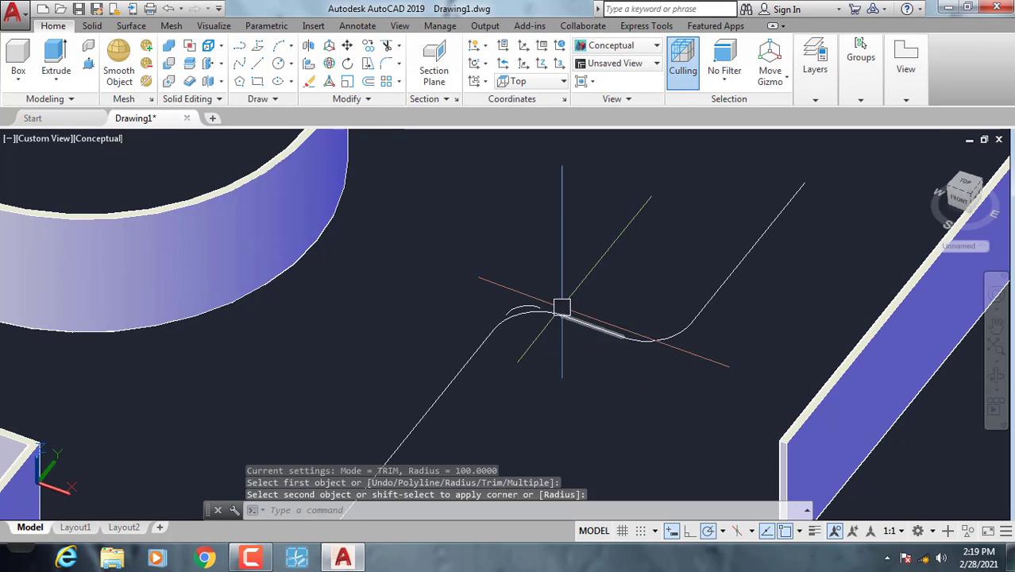
{"action": "left_click", "coordinate": [518, 300]}
{"action": "type", "text": "e"}
{"action": "key", "text": "Return"}
{"action": "mouse_move", "coordinate": [469, 301]}
{"action": "middle_mouse_down"}
{"action": "mouse_move", "coordinate": [632, 358]}
{"action": "mouse_move", "coordinate": [701, 322]}
{"action": "middle_mouse_up"}
{"action": "left_click", "coordinate": [743, 324]}
{"action": "left_click", "coordinate": [560, 231]}
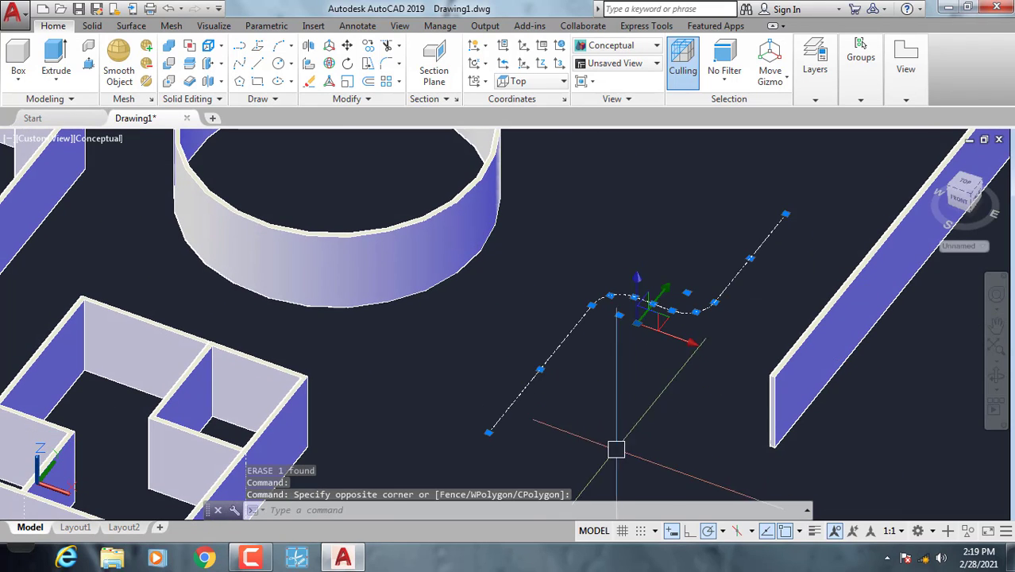
Join the S-curve pieces into a single polyline with J
{"action": "left_click_drag", "start_coordinate": [617, 450], "coordinate": [475, 374]}
{"action": "type", "text": "j"}
{"action": "key", "text": "Return"}
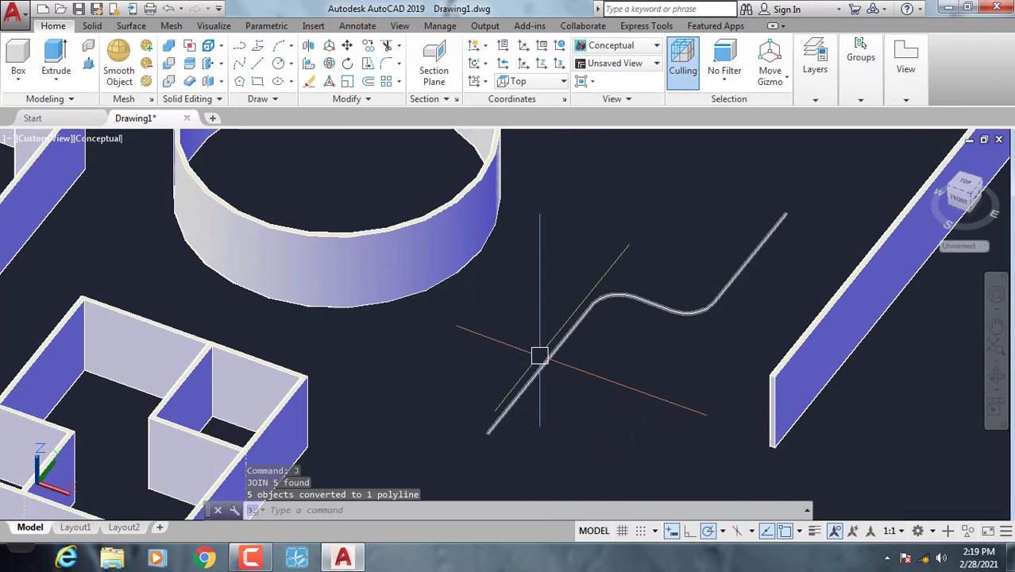
{"action": "left_click", "coordinate": [535, 355]}
{"action": "scroll", "coordinate": [483, 362], "scroll_direction": "down", "scroll_amount": 5}
{"action": "key", "text": "Escape"}
{"action": "scroll", "coordinate": [531, 355], "scroll_direction": "up", "scroll_amount": 2}
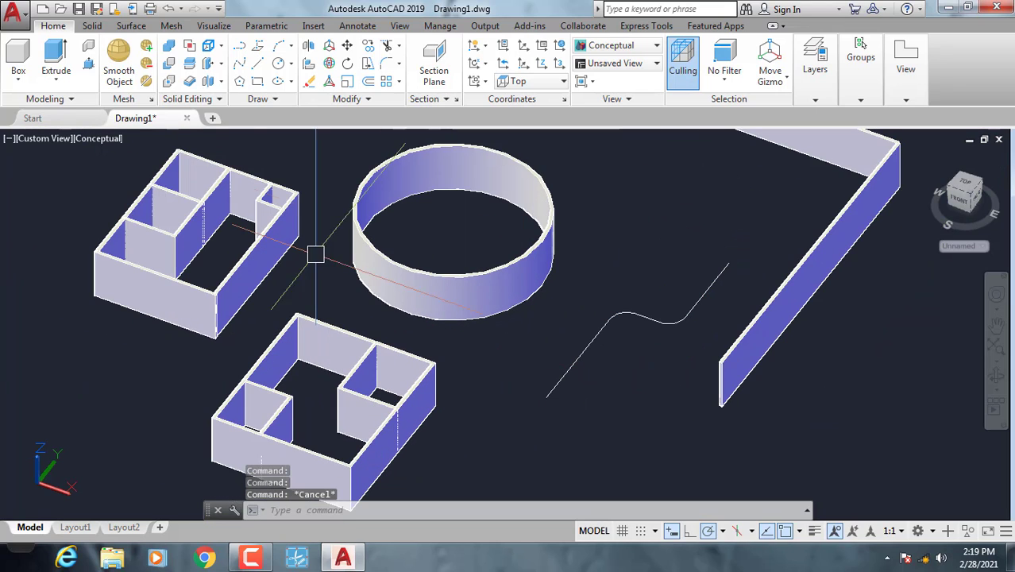
Start Polysolid with height 400, width 15 and Center justification
{"action": "left_click", "coordinate": [89, 47]}
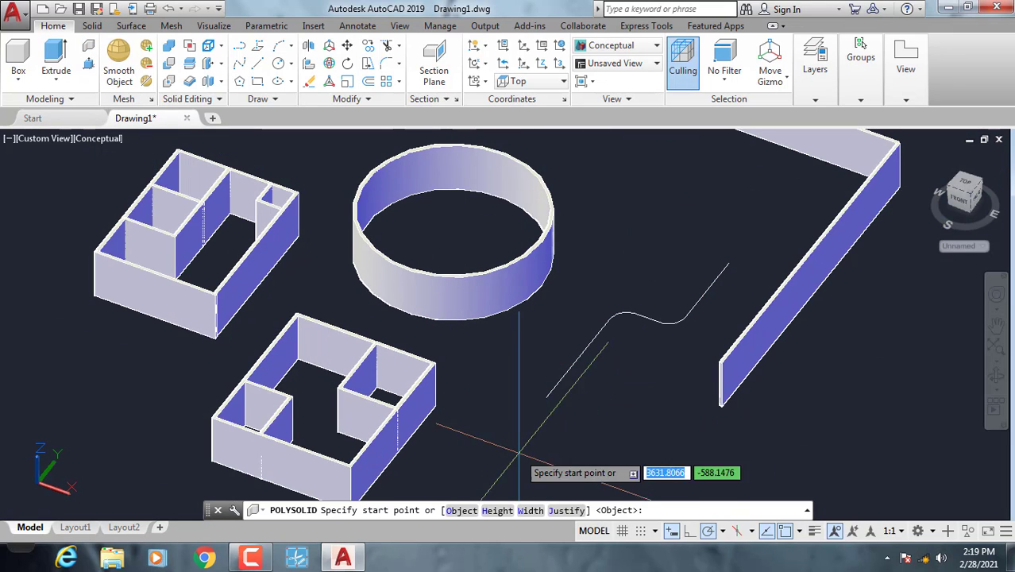
{"action": "type", "text": "h"}
{"action": "key", "text": "Return"}
{"action": "type", "text": "400"}
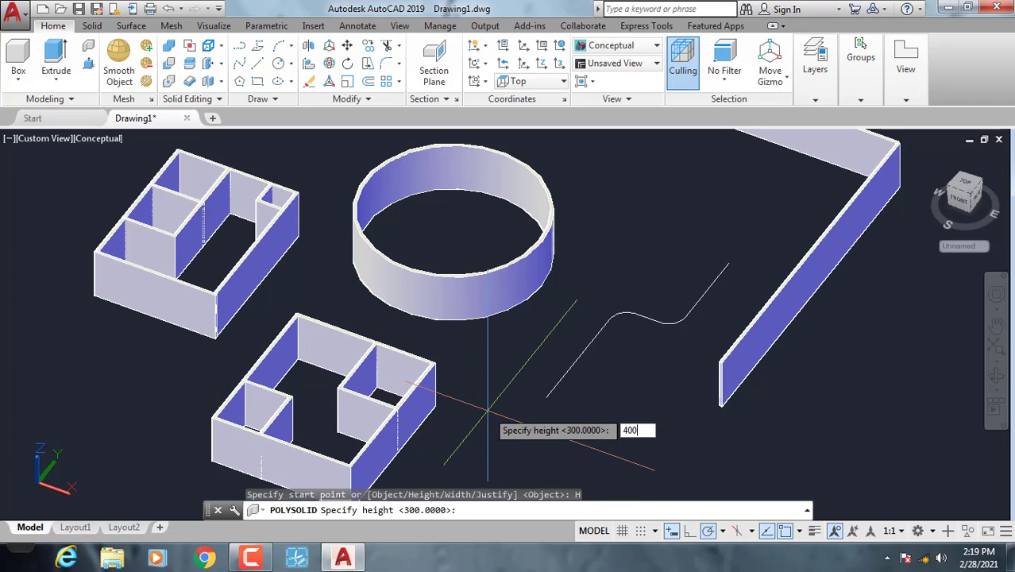
{"action": "key", "text": "Return"}
{"action": "type", "text": "w"}
{"action": "key", "text": "Return"}
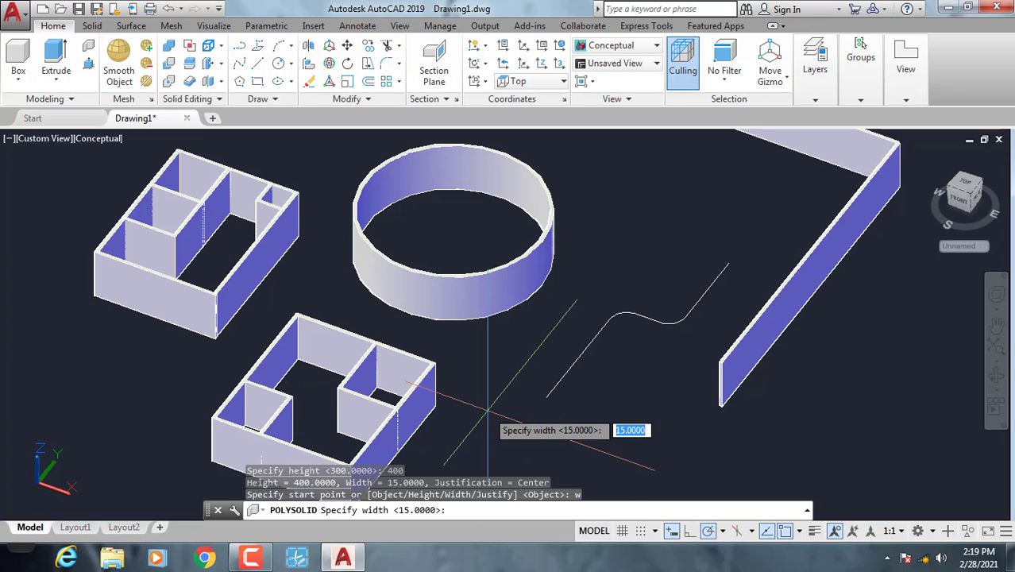
{"action": "type", "text": "15"}
{"action": "key", "text": "Return"}
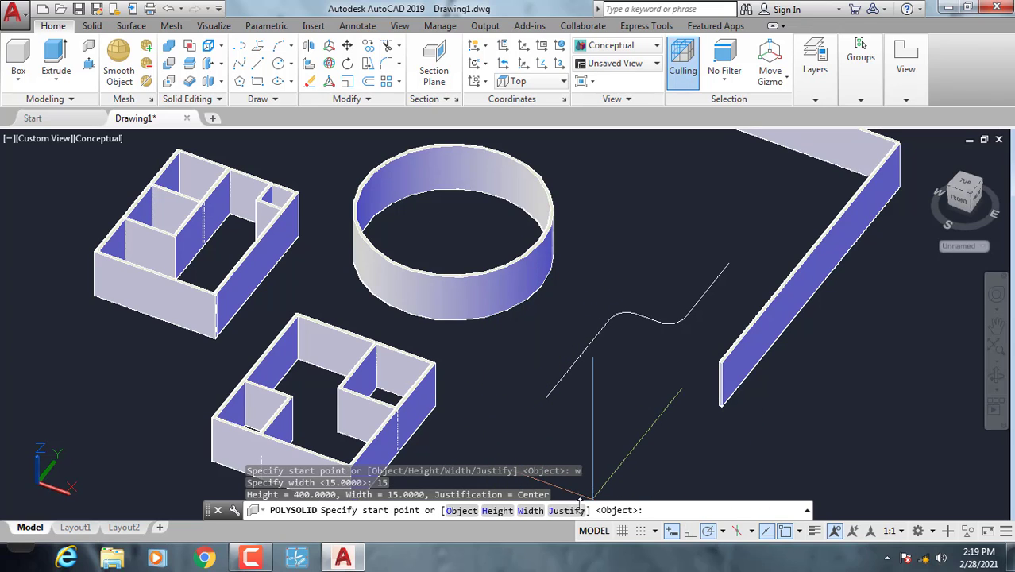
{"action": "left_click", "coordinate": [564, 508]}
{"action": "left_click", "coordinate": [584, 457]}
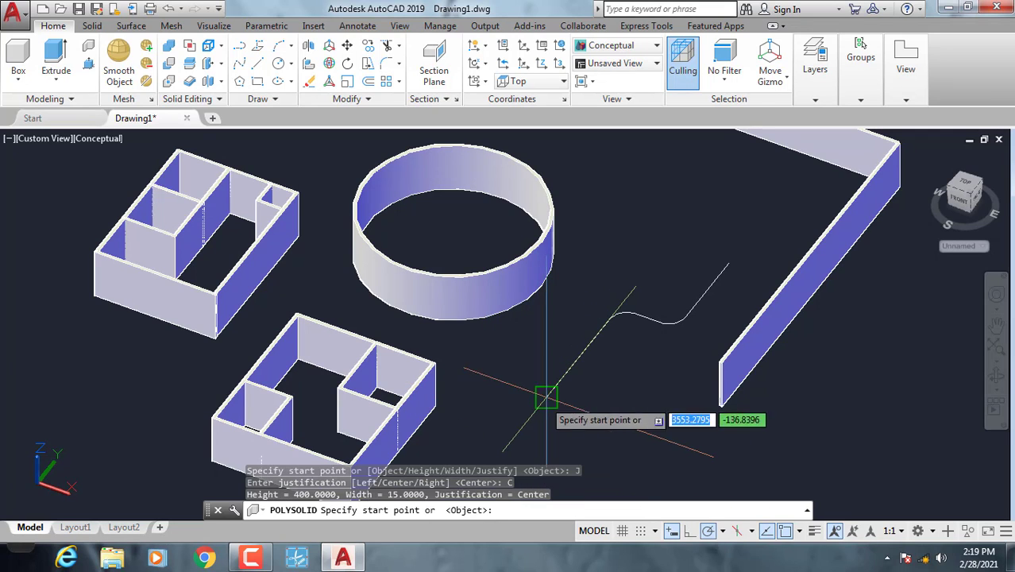
Turn the S-shaped polyline into the curved wall, then orbit and pan to frame it
{"action": "key", "text": "Return"}
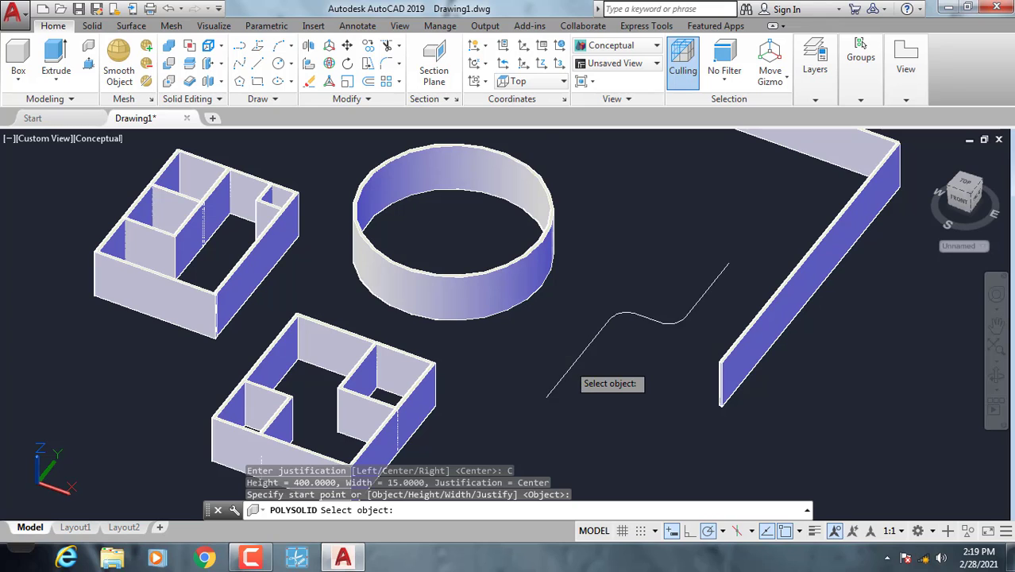
{"action": "left_click", "coordinate": [589, 345]}
{"action": "scroll", "coordinate": [593, 344], "scroll_direction": "up", "scroll_amount": 3}
{"action": "scroll", "coordinate": [746, 274], "scroll_direction": "down", "scroll_amount": 3}
{"action": "mouse_move", "coordinate": [746, 274]}
{"action": "middle_mouse_down", "text": "shift"}
{"action": "mouse_move", "coordinate": [647, 324]}
{"action": "mouse_move", "coordinate": [517, 324]}
{"action": "middle_mouse_up", "text": "shift"}
{"action": "scroll", "coordinate": [647, 324], "scroll_direction": "down", "scroll_amount": 2}
{"action": "scroll", "coordinate": [528, 280], "scroll_direction": "up", "scroll_amount": 2}
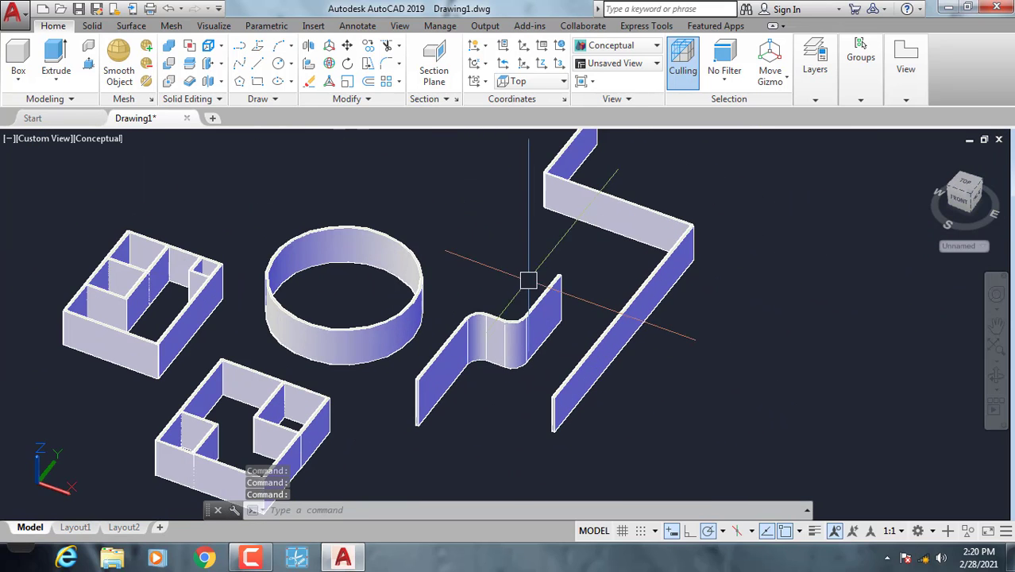
{"action": "mouse_move", "coordinate": [529, 281]}
{"action": "middle_mouse_down"}
{"action": "mouse_move", "coordinate": [632, 281]}
{"action": "mouse_move", "coordinate": [597, 279]}
{"action": "middle_mouse_up"}
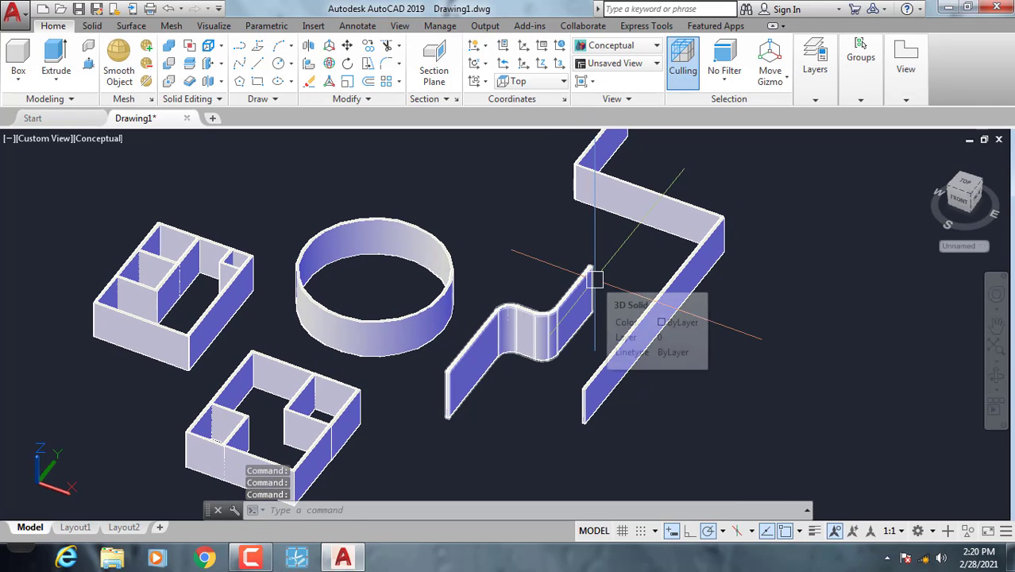